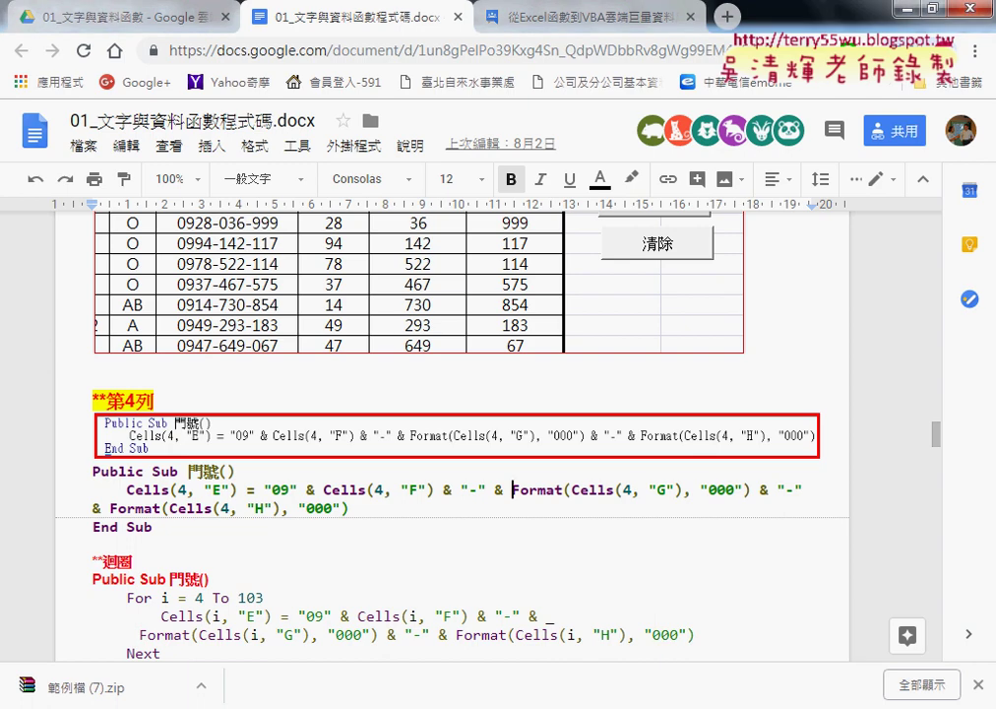
Switch from the Google Docs notes to the Excel workbook 01文字與資料函數 and deselect the 門號_公式 button
{"action": "key", "text": "alt+Tab"}
{"action": "left_click", "coordinate": [788, 536]}
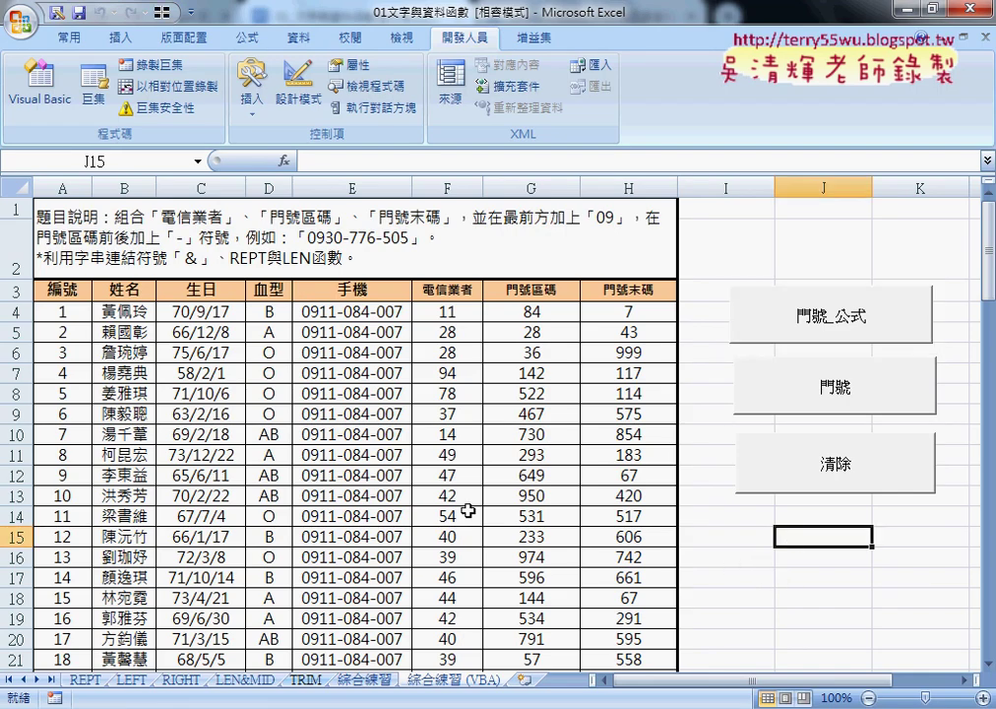
Clear the 手機 column, then on the 綜合練習 sheet clear and refill it with joined numbers
{"action": "left_click", "coordinate": [782, 473]}
{"action": "key", "text": "ctrl+Page_Up"}
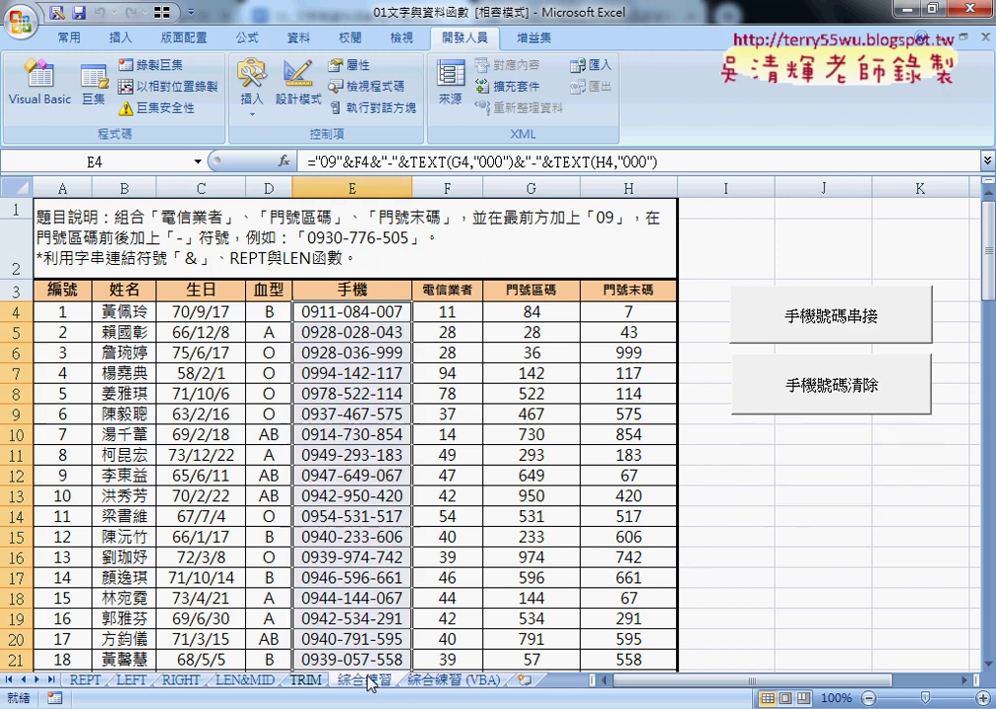
{"action": "left_click", "coordinate": [792, 389]}
{"action": "left_click", "coordinate": [825, 332]}
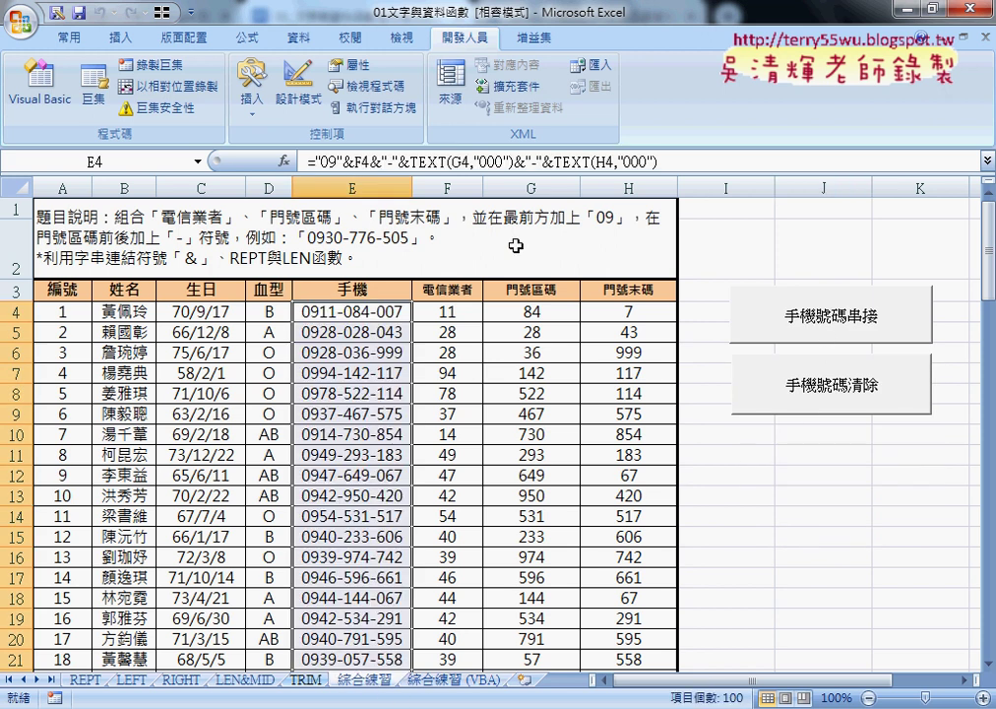
On the 綜合練習 (VBA) sheet, alternately fill and clear the 手機 column, ending with phone-number formulas
{"action": "left_click", "coordinate": [454, 679]}
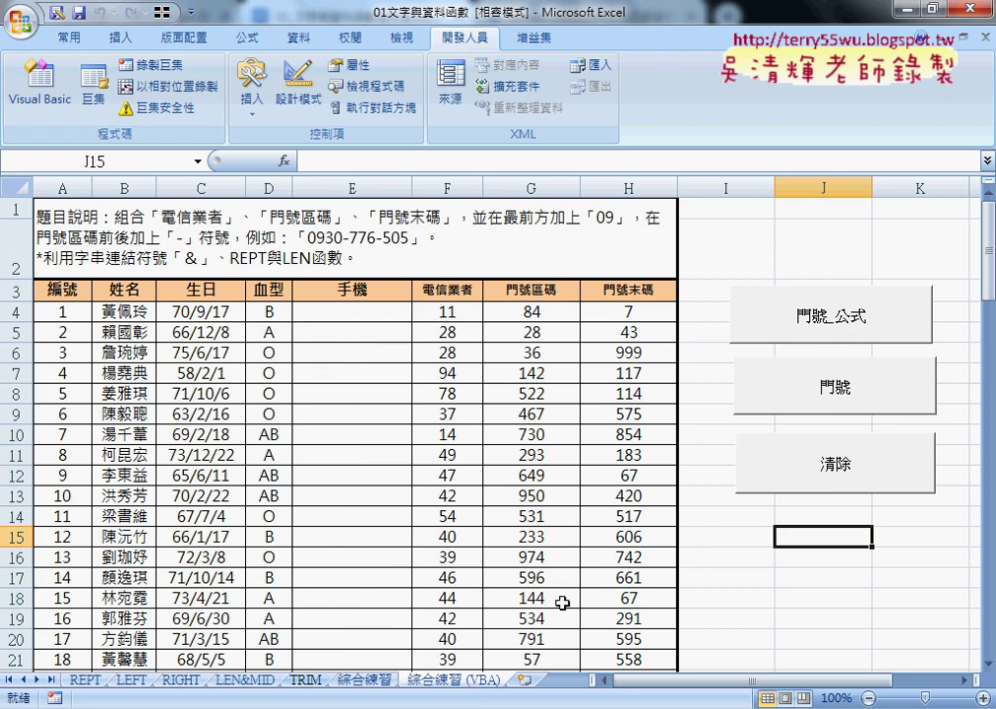
{"action": "left_click", "coordinate": [842, 332]}
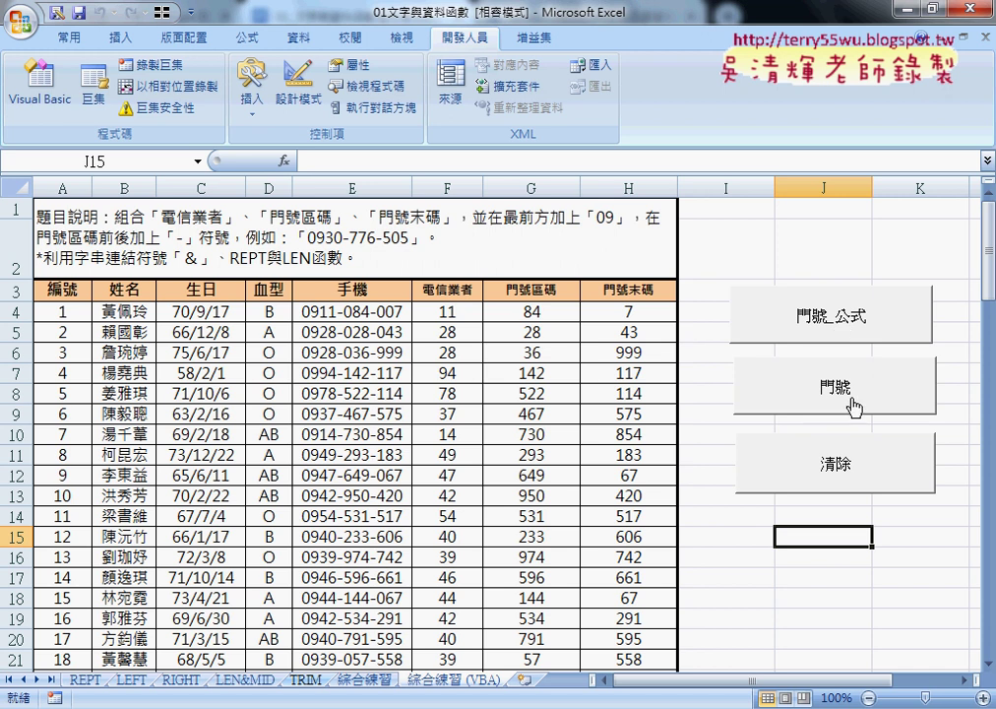
{"action": "left_click", "coordinate": [844, 482]}
{"action": "left_click", "coordinate": [833, 390]}
{"action": "left_click", "coordinate": [841, 474]}
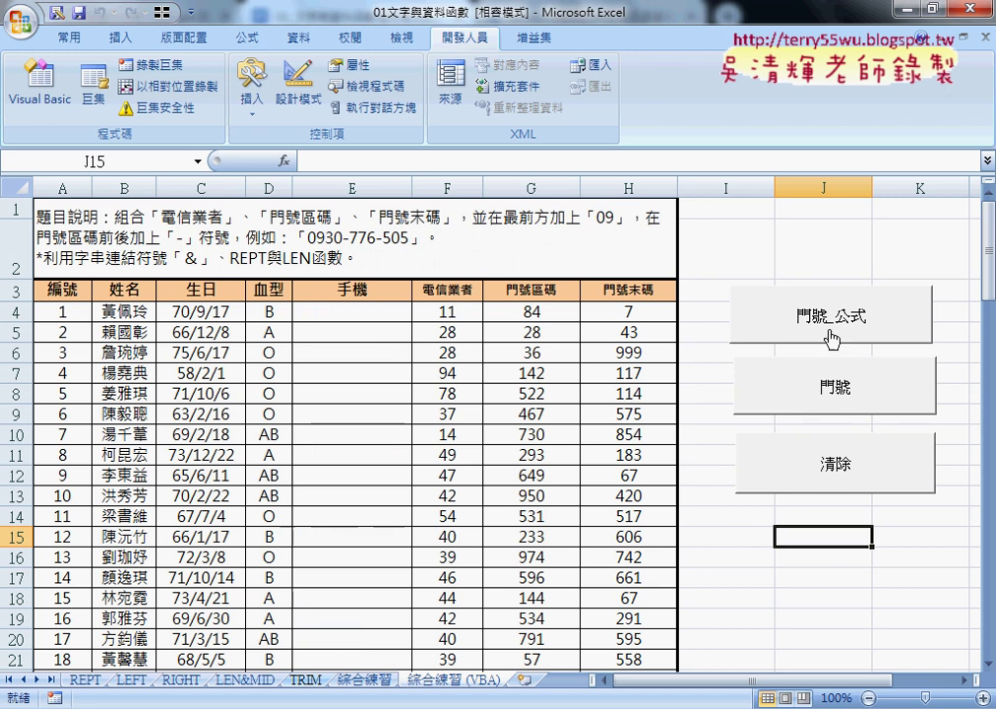
{"action": "left_click", "coordinate": [831, 317]}
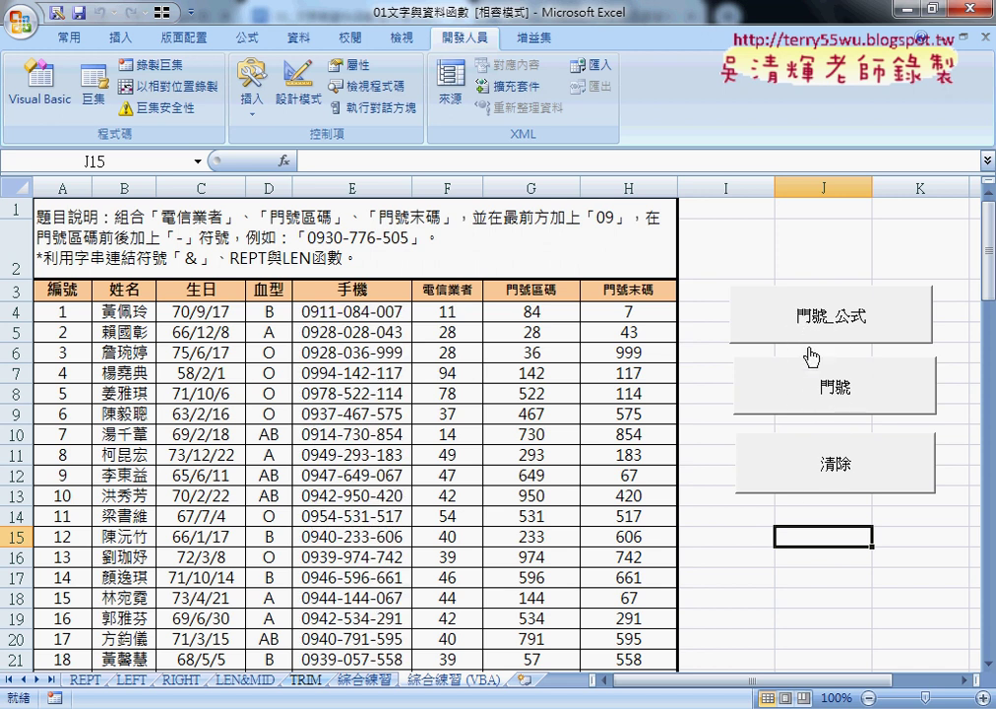
Inspect the formulas in E4, E5 and E6, then run 門號 to turn them into fixed values
{"action": "left_click", "coordinate": [368, 313]}
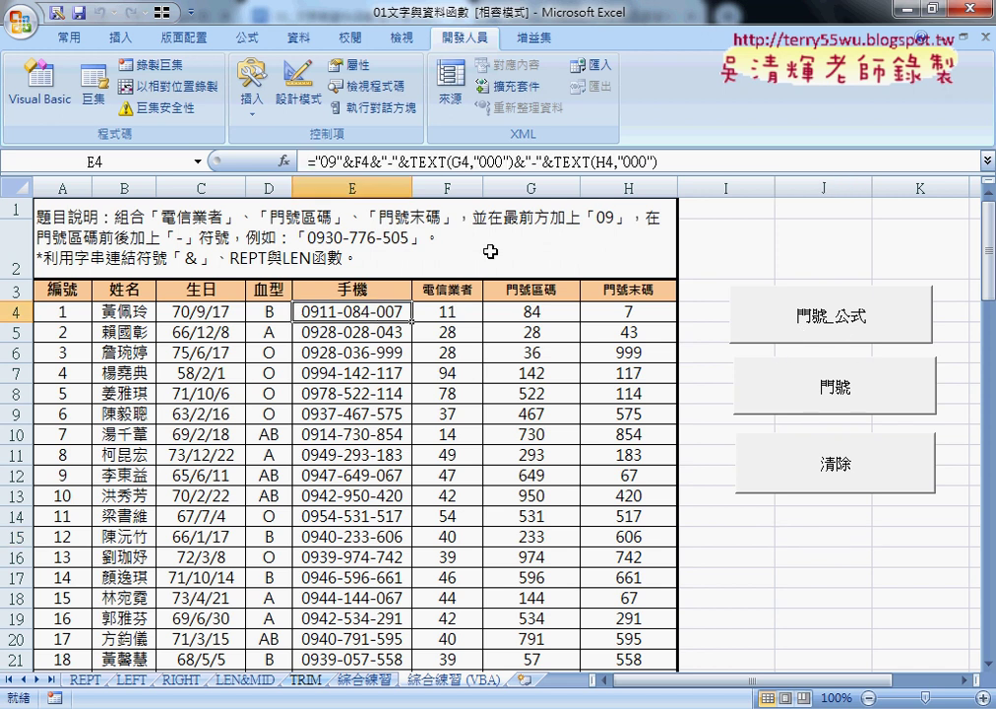
{"action": "left_click", "coordinate": [339, 333]}
{"action": "left_click", "coordinate": [362, 353]}
{"action": "left_click", "coordinate": [355, 311]}
{"action": "left_click", "coordinate": [853, 394]}
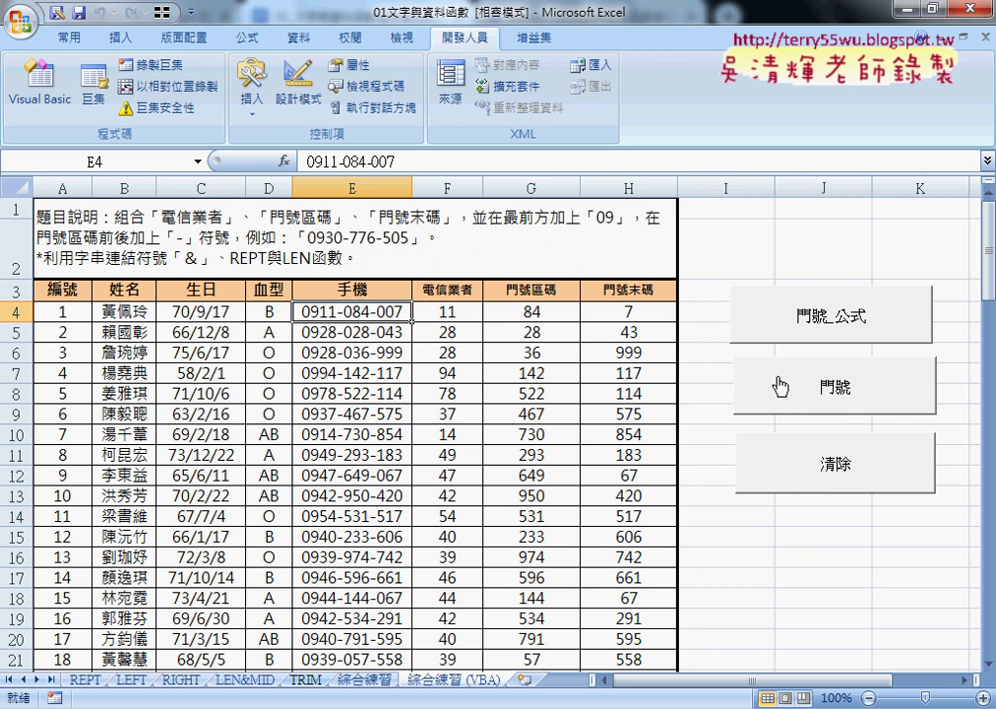
Check E4's plain value, then run 門號_公式, 門號 and 門號_公式 again, leaving concatenation formulas in column E
{"action": "left_click", "coordinate": [719, 255]}
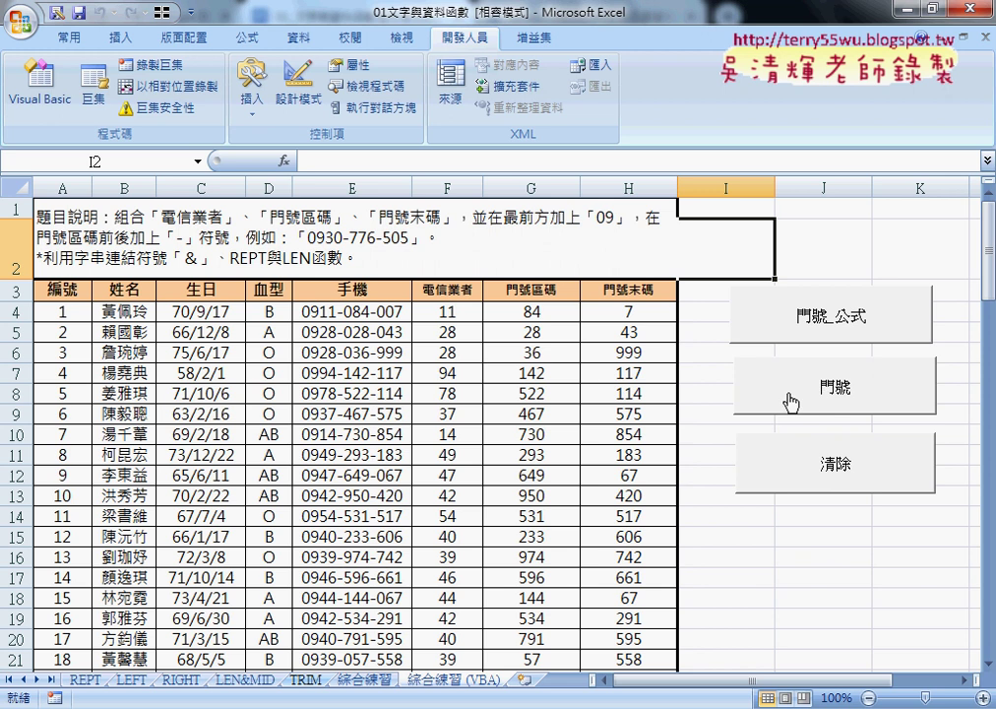
{"action": "left_click", "coordinate": [328, 311]}
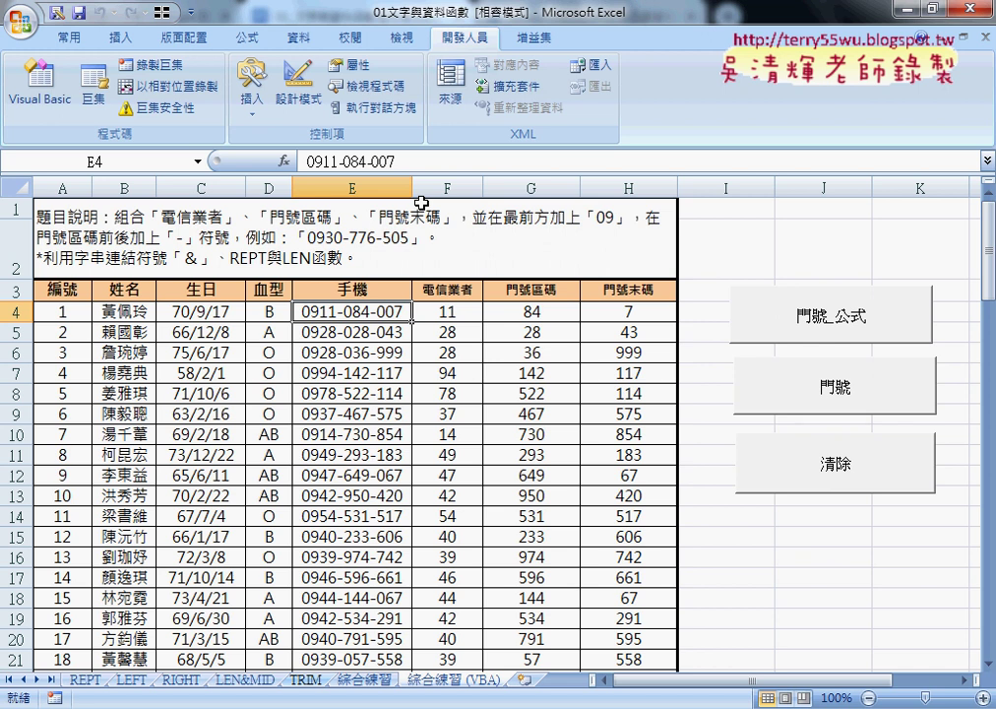
{"action": "left_click", "coordinate": [802, 315]}
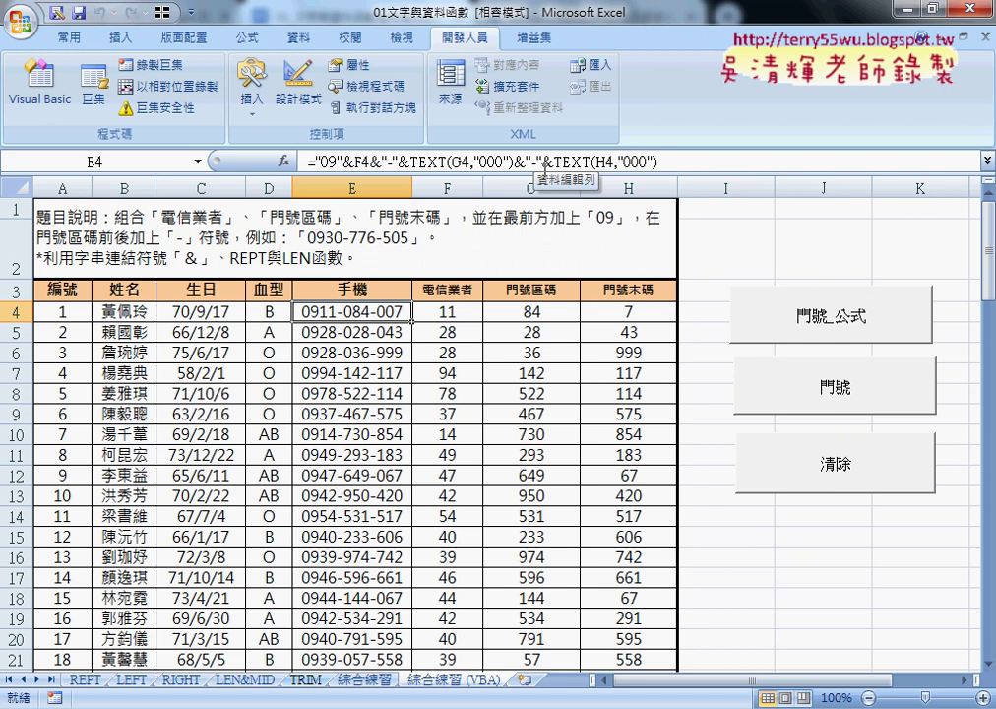
{"action": "left_click", "coordinate": [843, 397]}
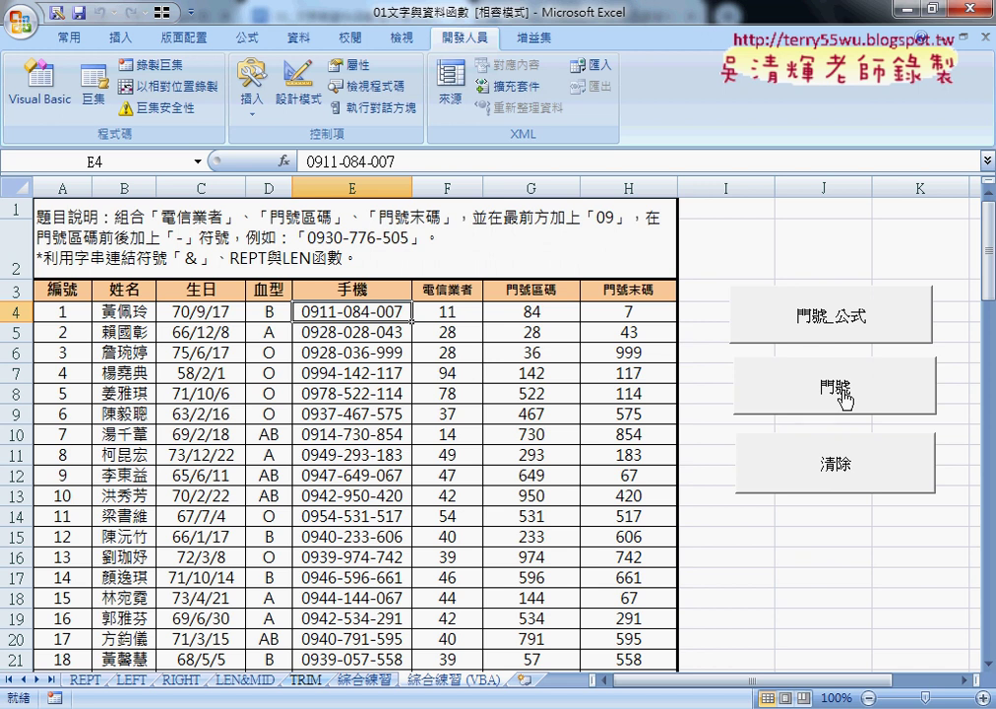
{"action": "left_click", "coordinate": [846, 321]}
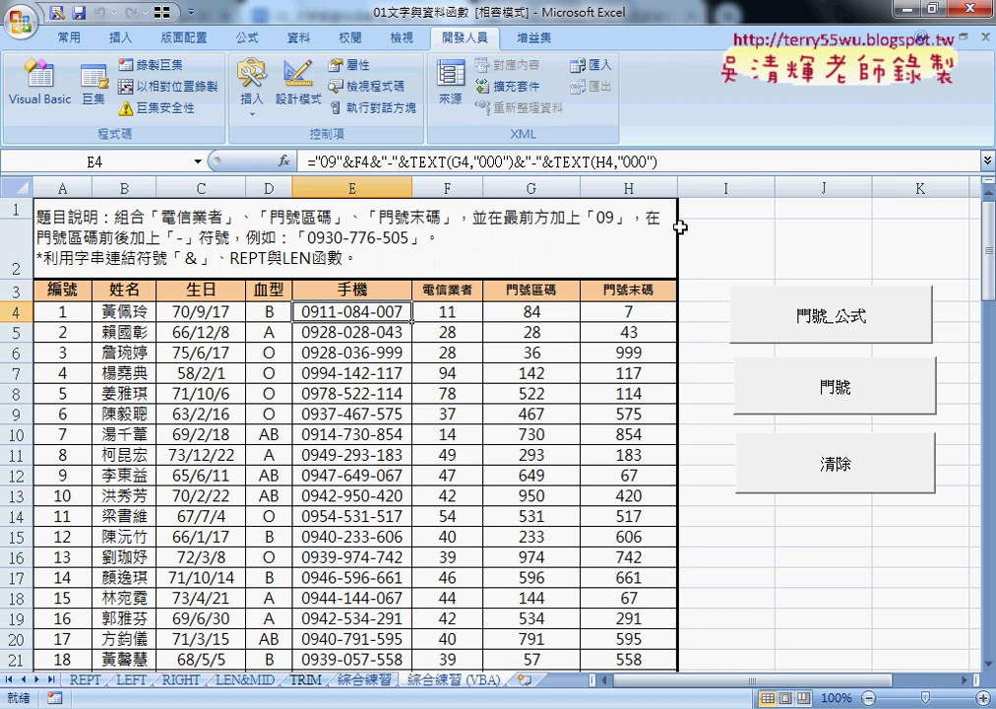
Switch column E to values with 門號, back to formulas with 門號_公式, then clear it with 清除
{"action": "left_click", "coordinate": [832, 392]}
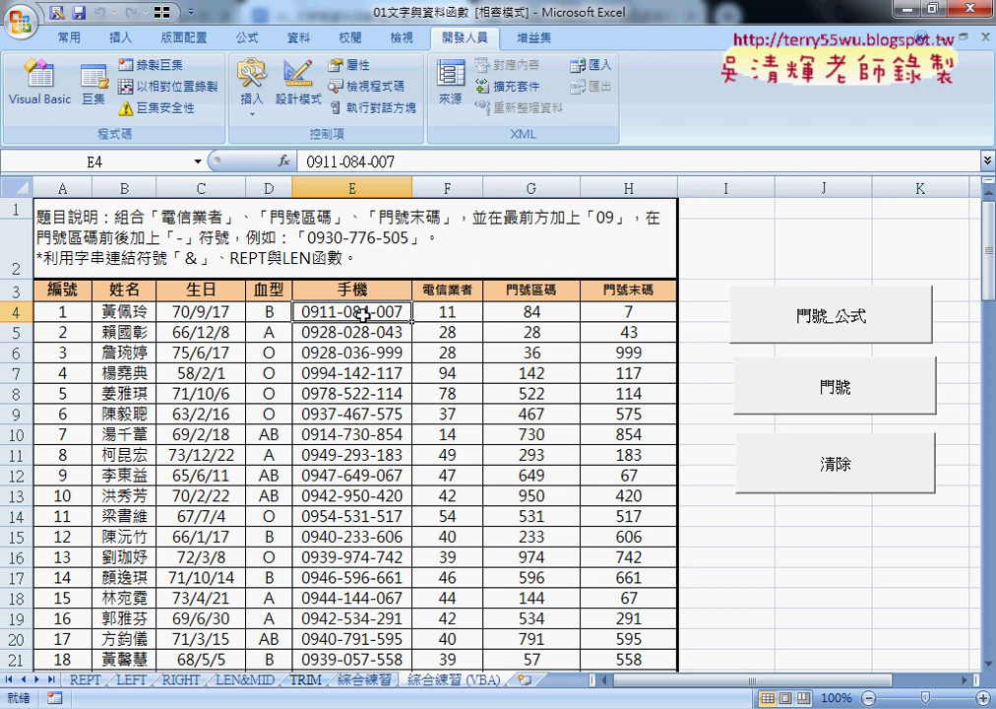
{"action": "left_click", "coordinate": [797, 325]}
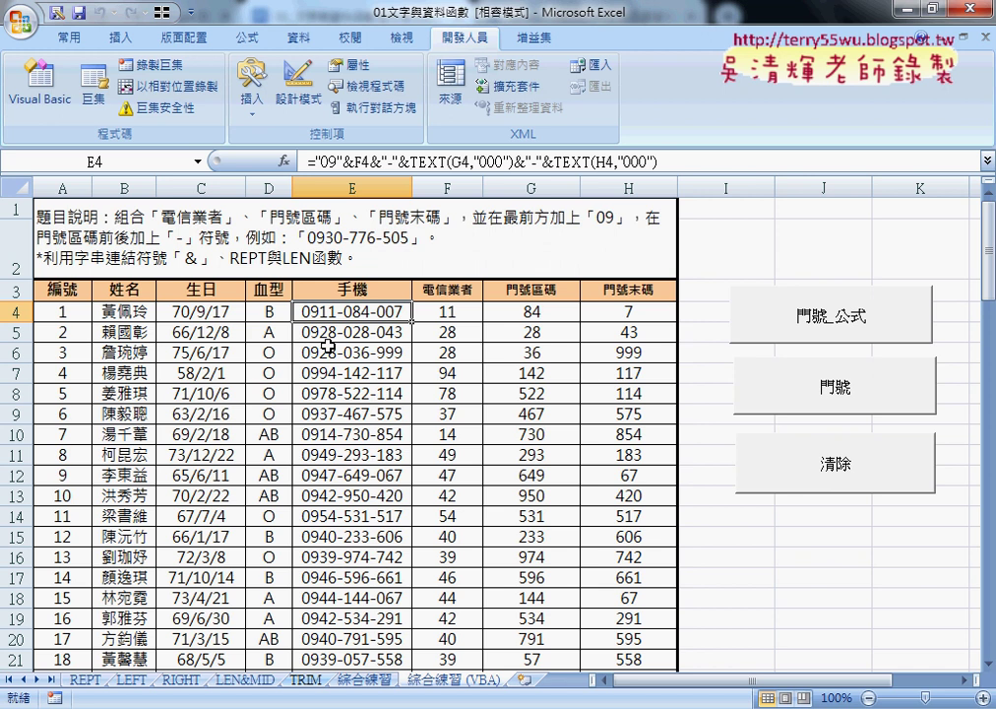
{"action": "left_click", "coordinate": [754, 480]}
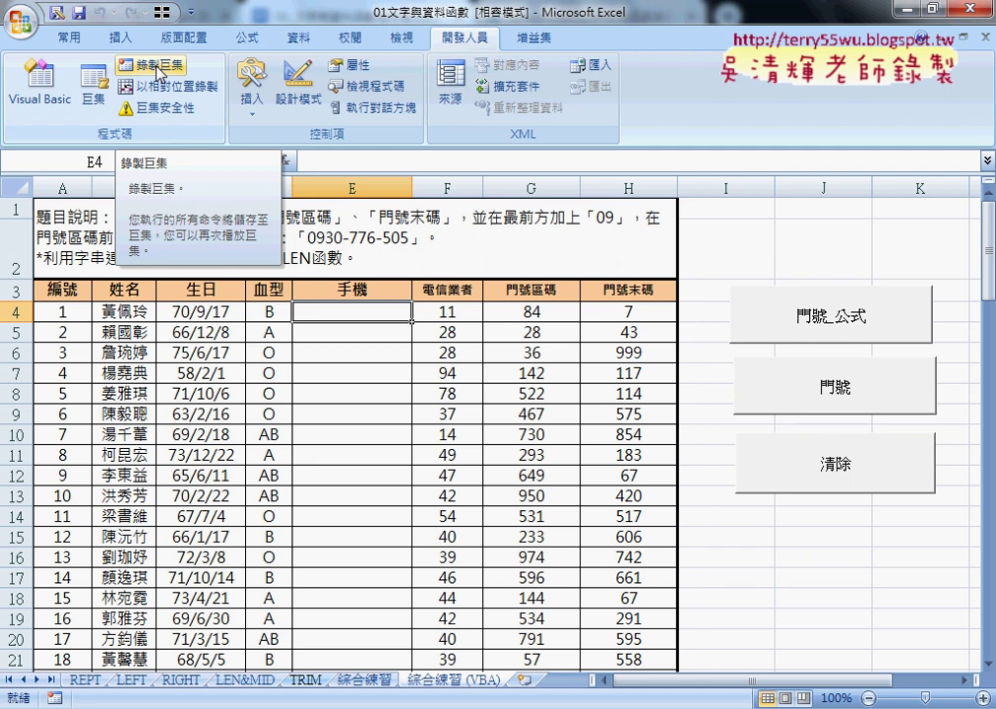
Delete the 綜合練習 (VBA) sheet and confirm the deletion
{"action": "right_click", "coordinate": [477, 678]}
{"action": "left_click", "coordinate": [531, 473]}
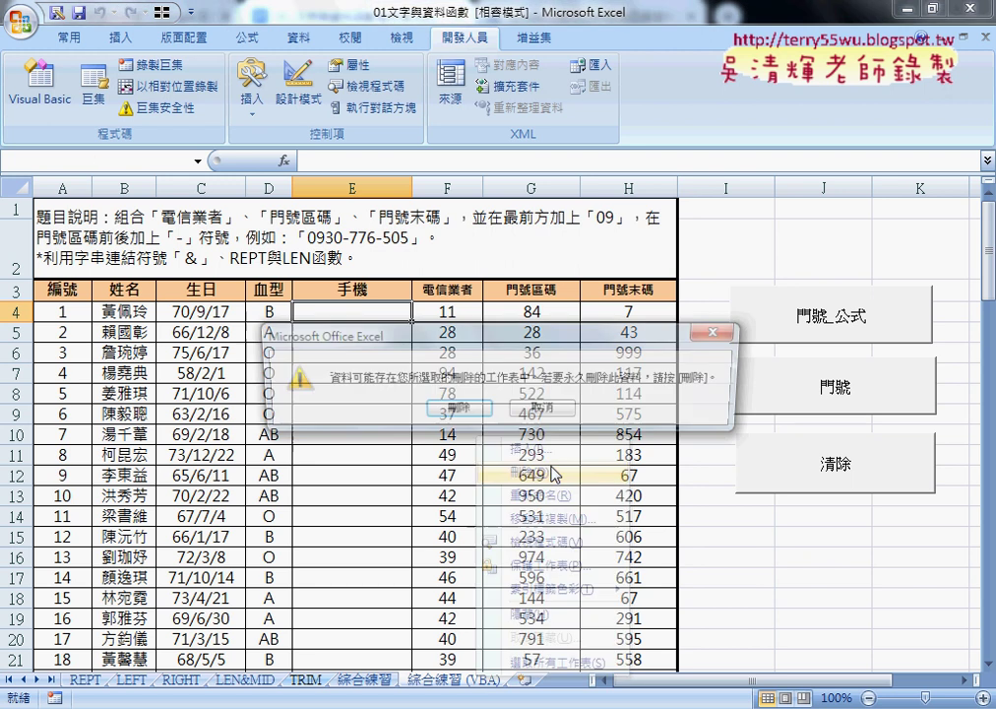
{"action": "left_click", "coordinate": [471, 410]}
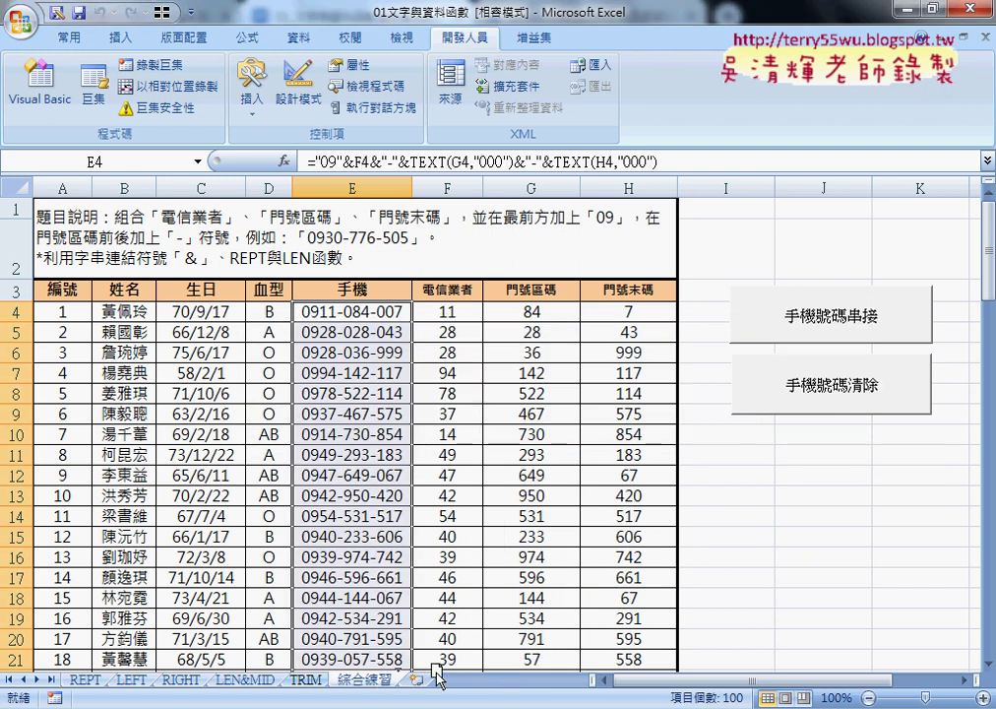
Copy the 綜合練習 sheet and rename the copy 綜合練習 (VBA)
{"action": "left_click_drag", "start_coordinate": [436, 675], "coordinate": [438, 677]}
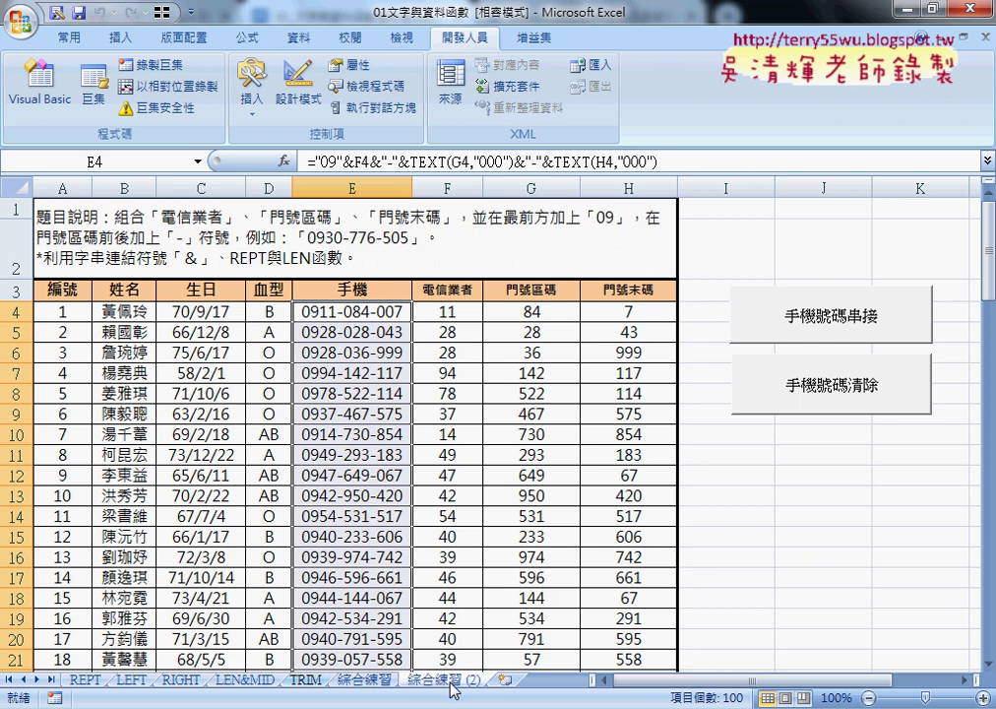
{"action": "double_click", "coordinate": [451, 681]}
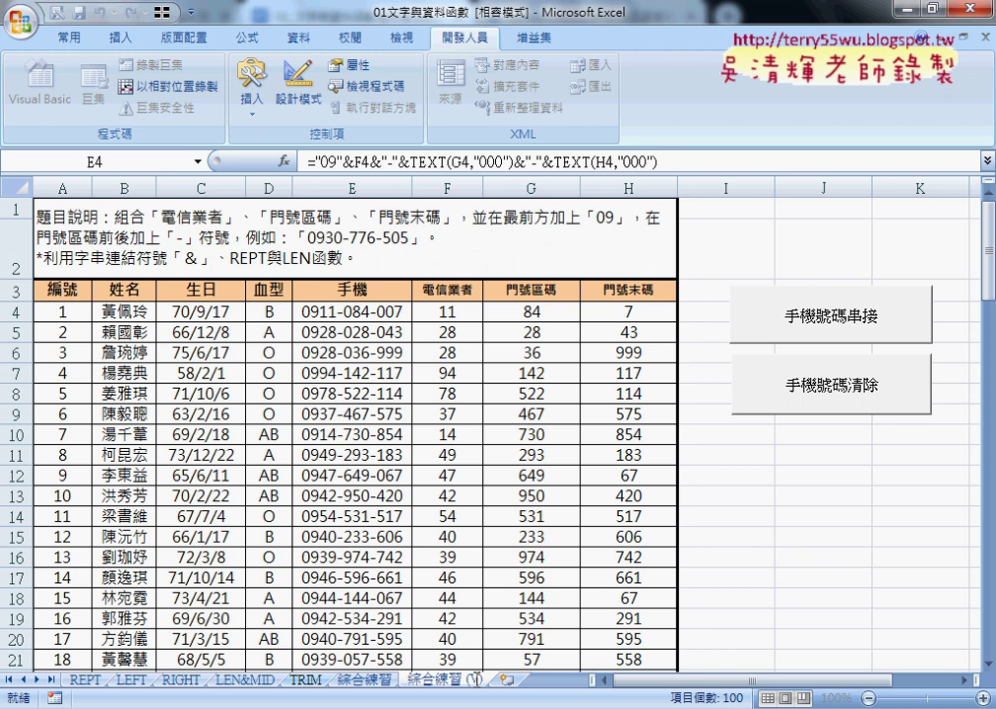
{"action": "type", "text": "B"}
{"action": "type", "text": "A"}
{"action": "key", "text": "Return"}
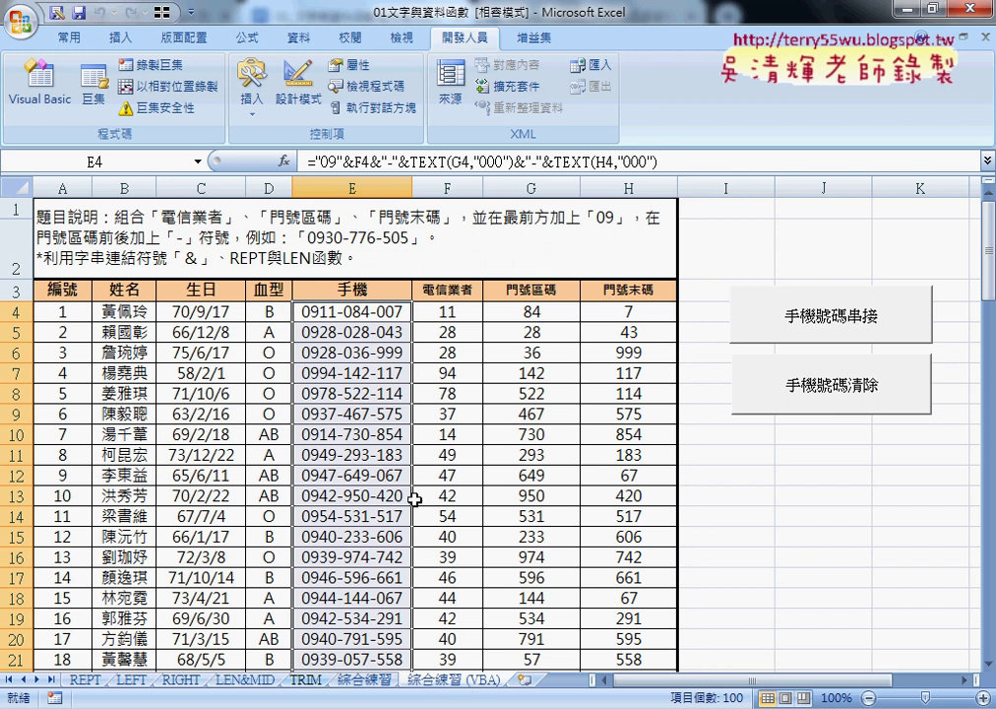
Open the Visual Basic editor, reposition its window and enlarge the project tree pane
{"action": "left_click", "coordinate": [59, 110]}
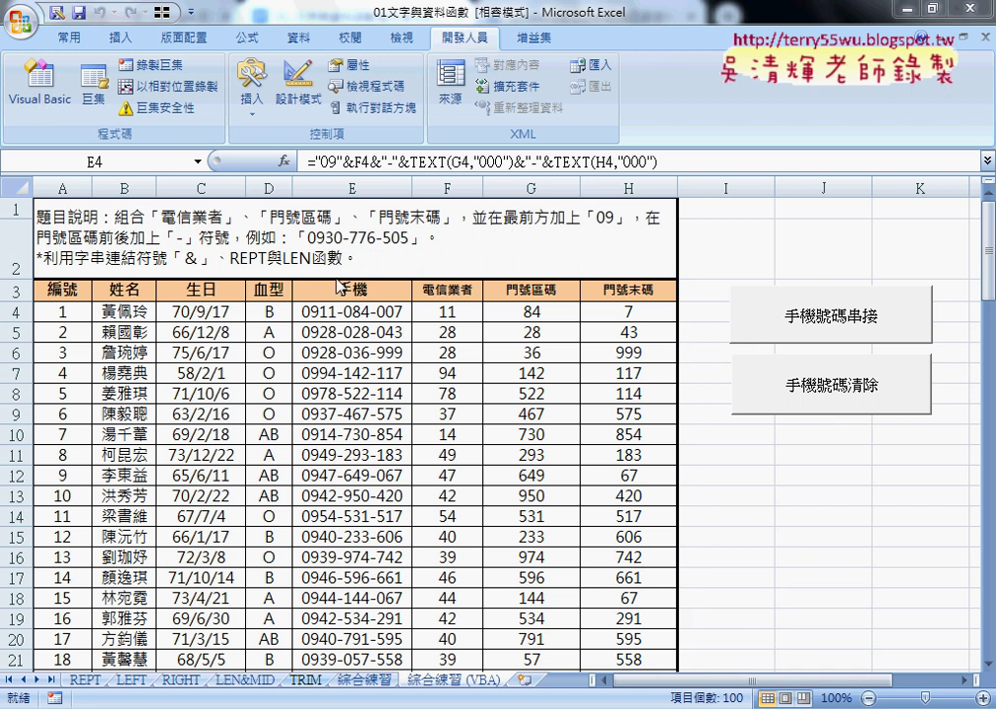
{"action": "left_click", "coordinate": [53, 97]}
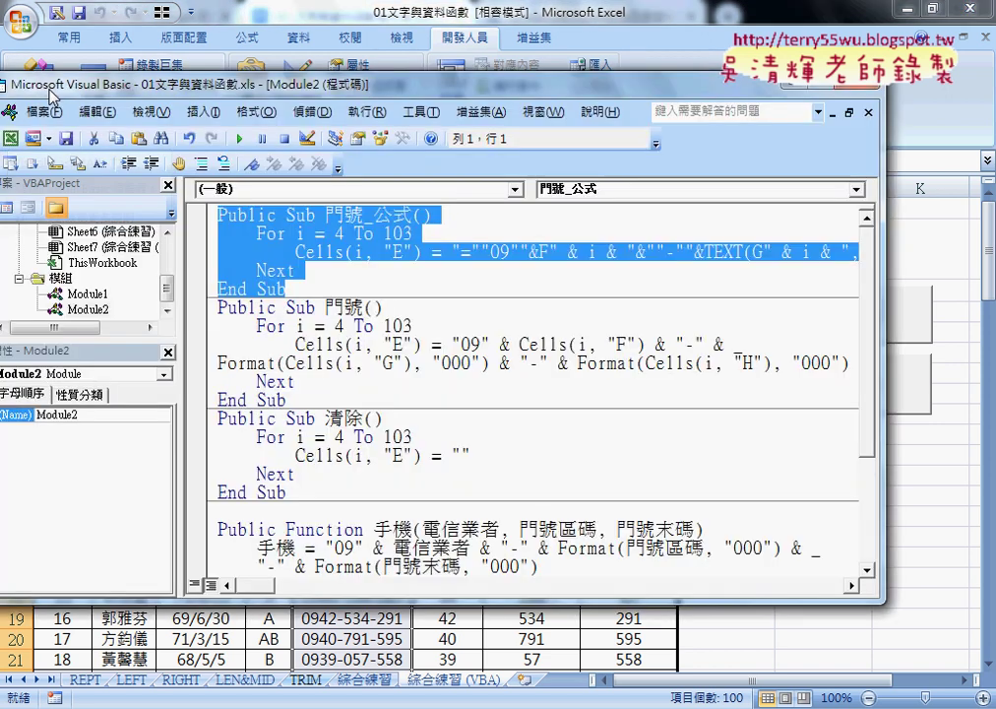
{"action": "left_click_drag", "start_coordinate": [49, 93], "coordinate": [142, 106]}
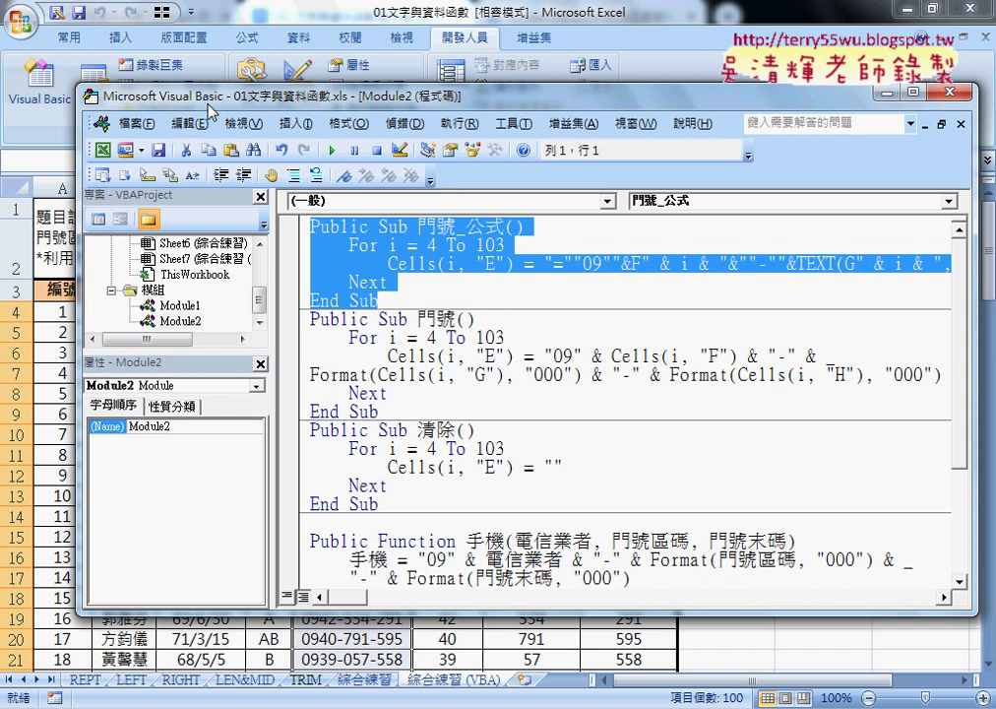
{"action": "left_click_drag", "start_coordinate": [204, 352], "coordinate": [204, 450]}
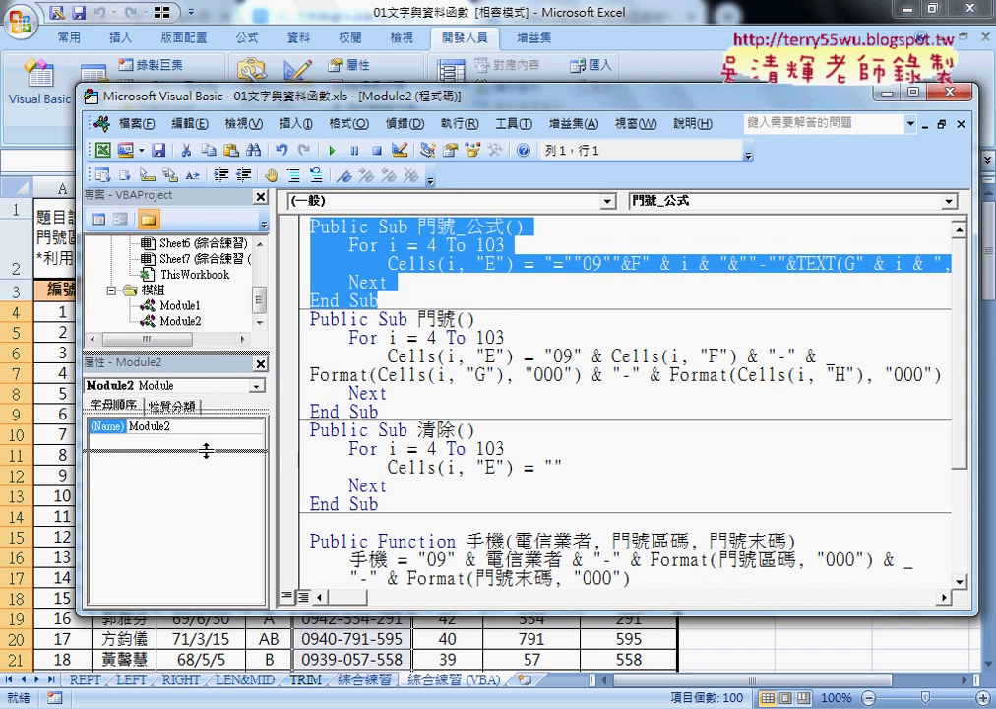
{"action": "left_click_drag", "start_coordinate": [260, 347], "coordinate": [261, 332]}
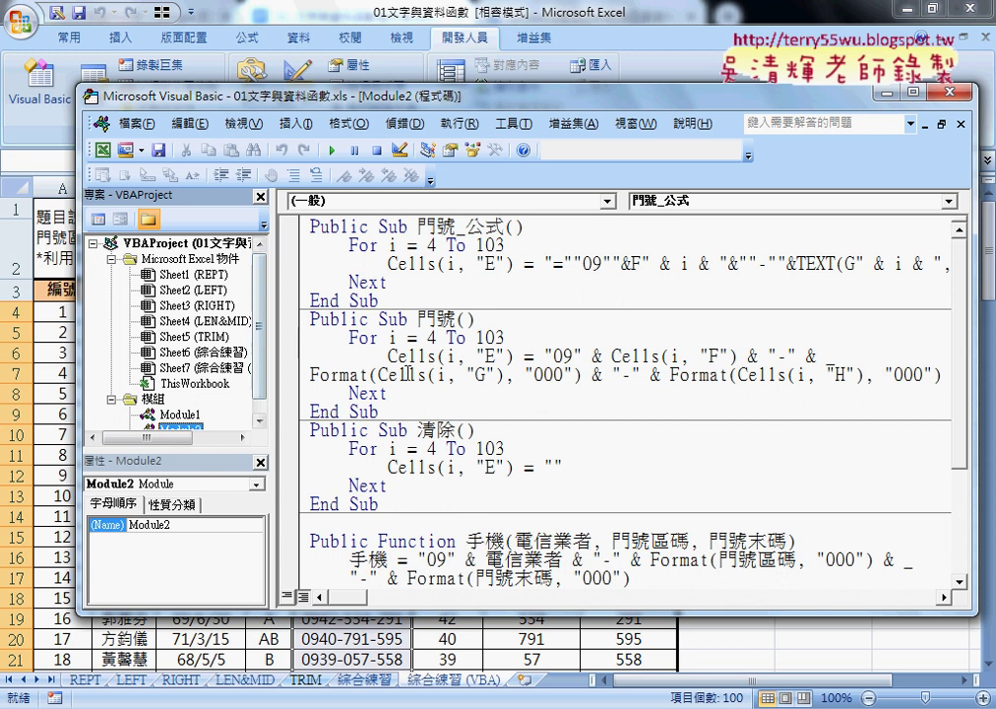
{"action": "scroll", "coordinate": [197, 325], "scroll_direction": "down", "scroll_amount": 1}
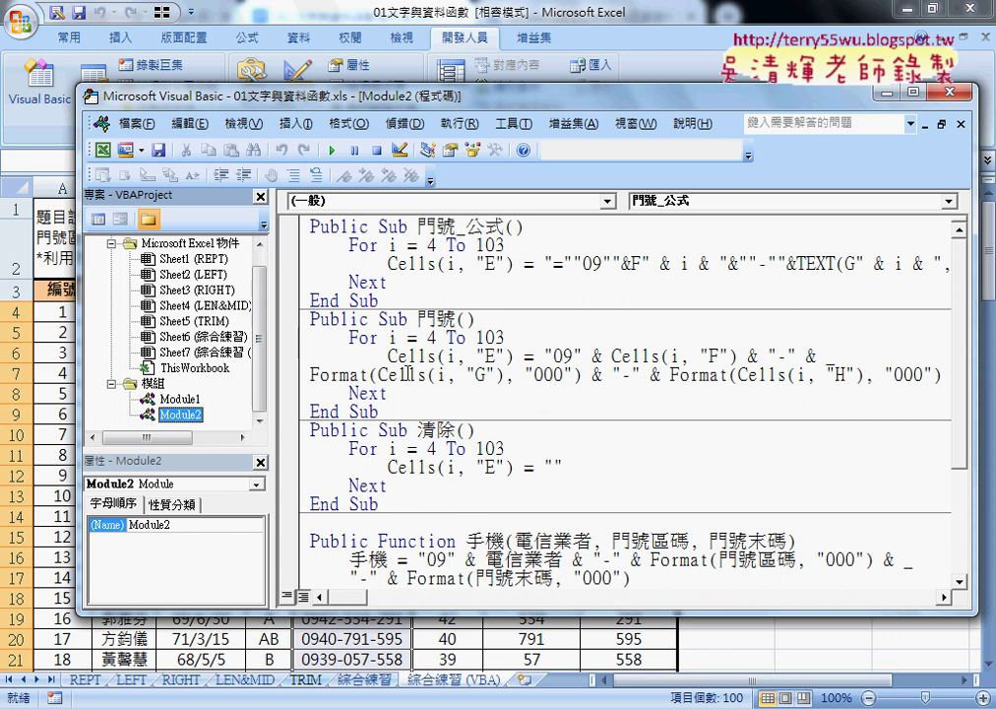
Remove Module2 without exporting it and place the cursor after Module1's last End Sub
{"action": "right_click", "coordinate": [196, 418]}
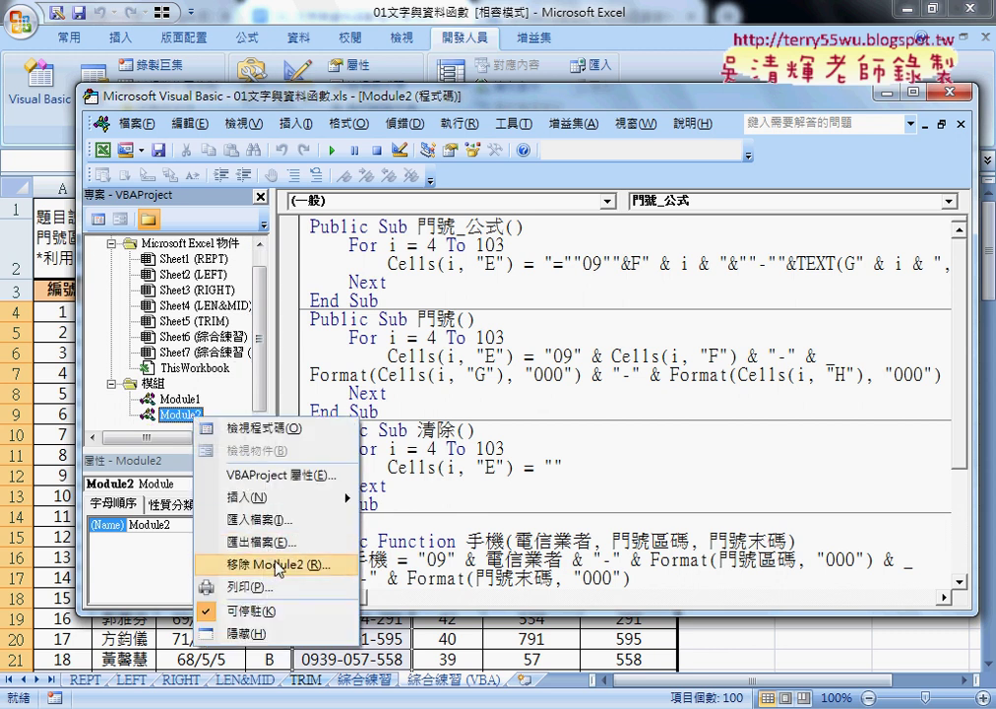
{"action": "left_click", "coordinate": [216, 564]}
{"action": "left_click", "coordinate": [470, 432]}
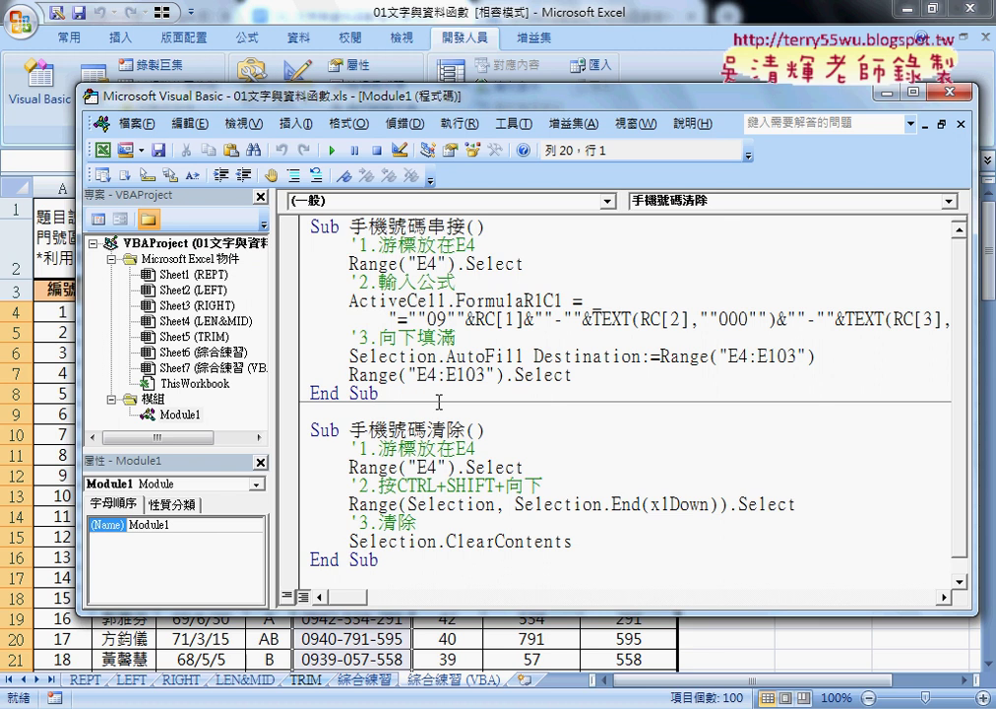
{"action": "left_click", "coordinate": [384, 578]}
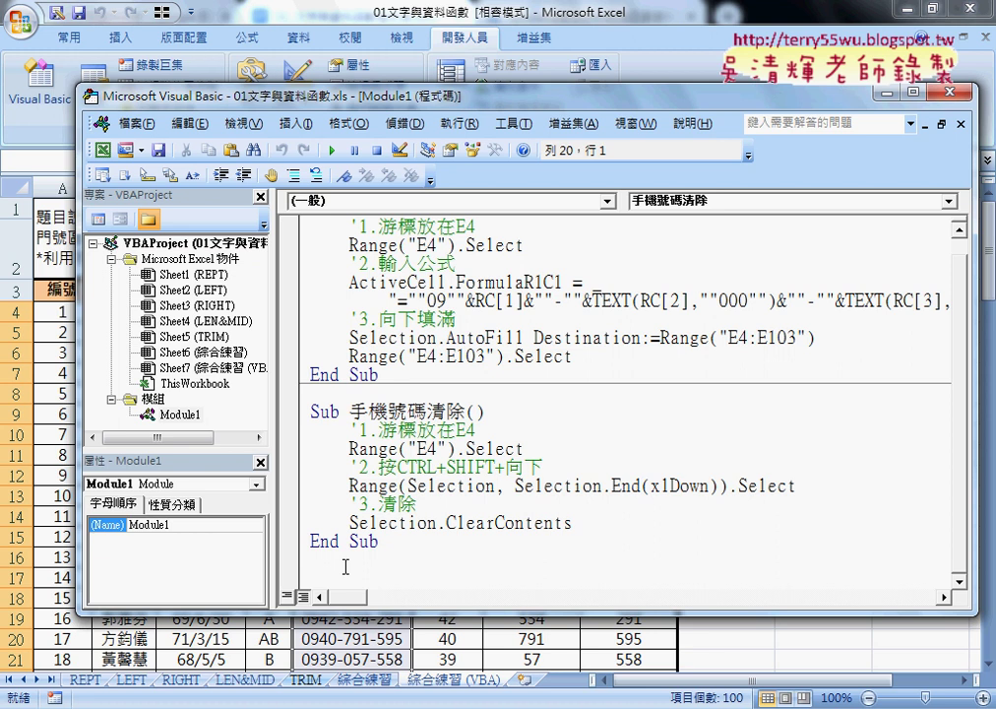
Insert two new empty modules, Module2 and Module3, into the VBA project
{"action": "left_click", "coordinate": [152, 399]}
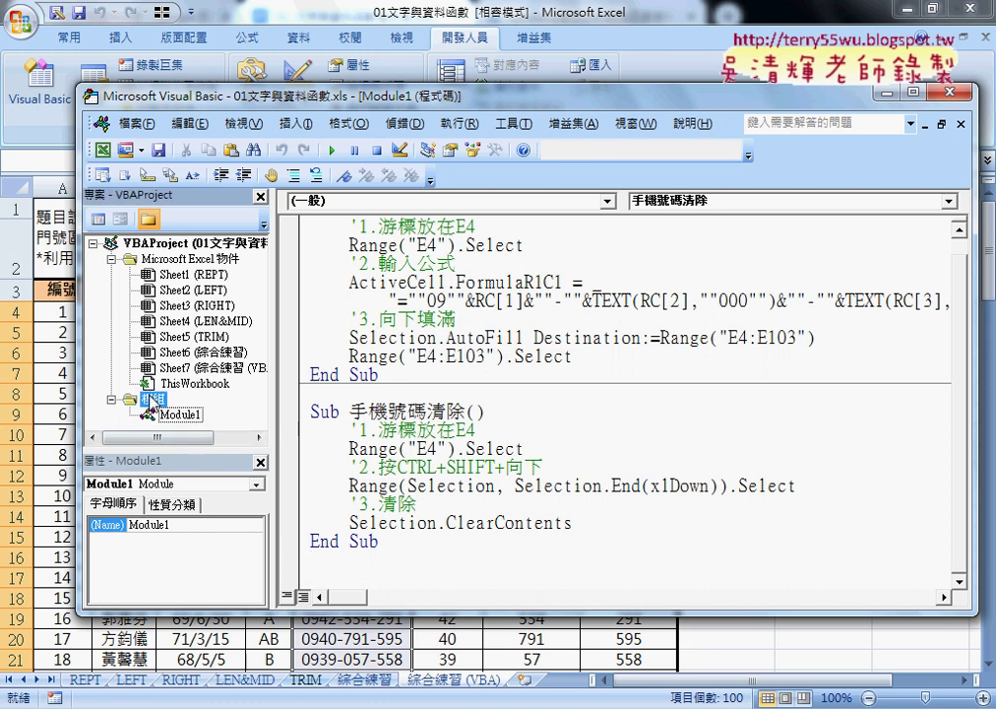
{"action": "right_click", "coordinate": [153, 399]}
{"action": "mouse_move", "coordinate": [231, 481]}
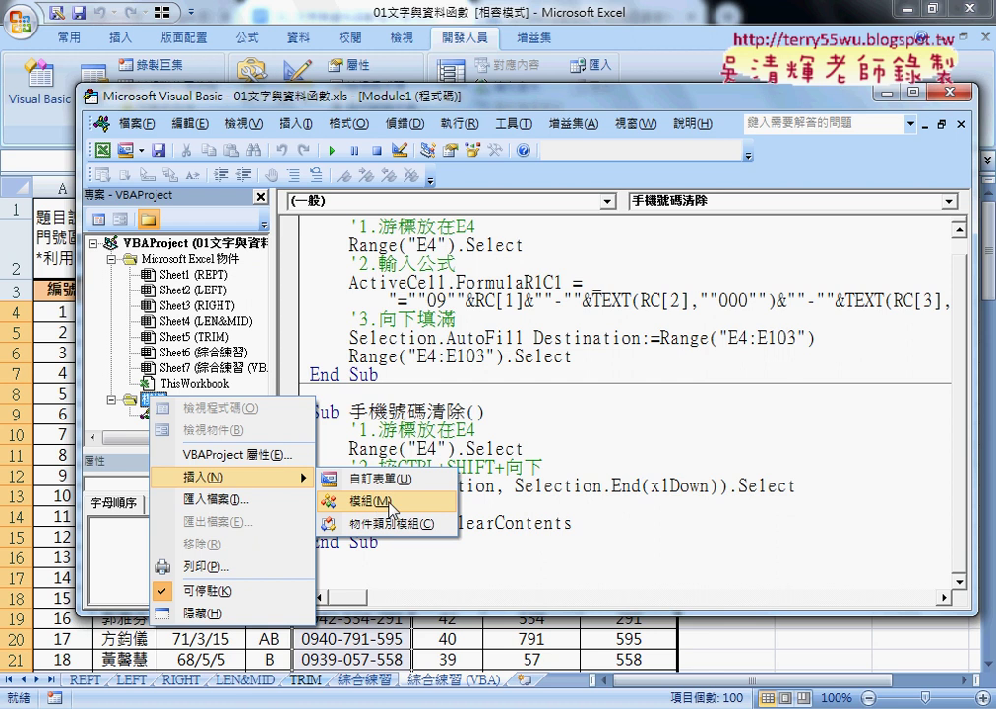
{"action": "left_click", "coordinate": [391, 508]}
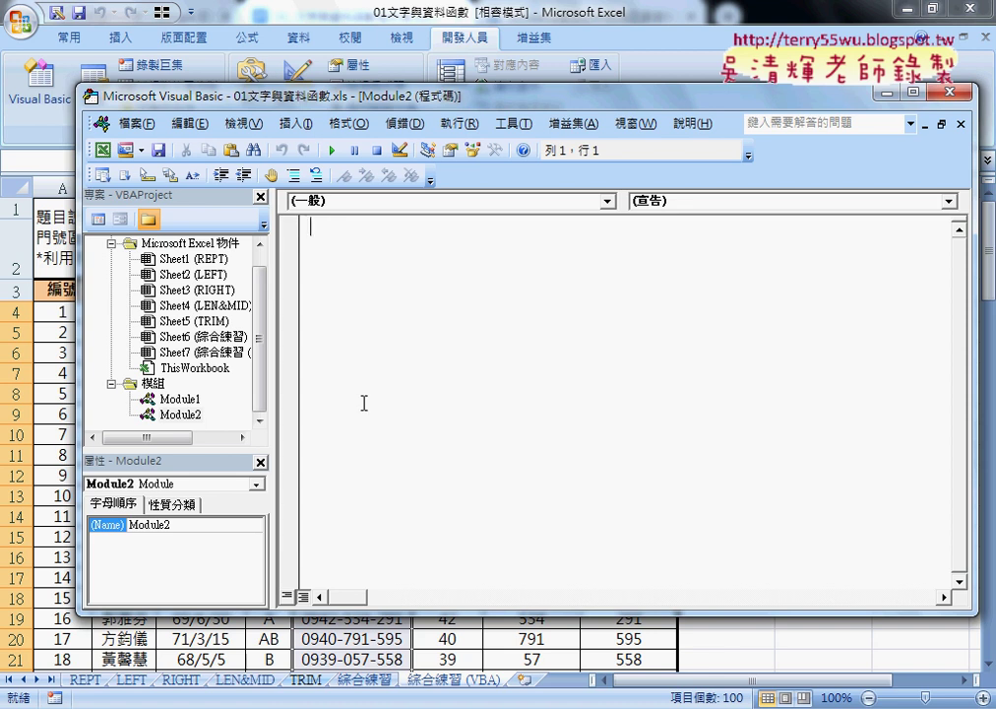
{"action": "right_click", "coordinate": [175, 367]}
{"action": "mouse_move", "coordinate": [234, 447]}
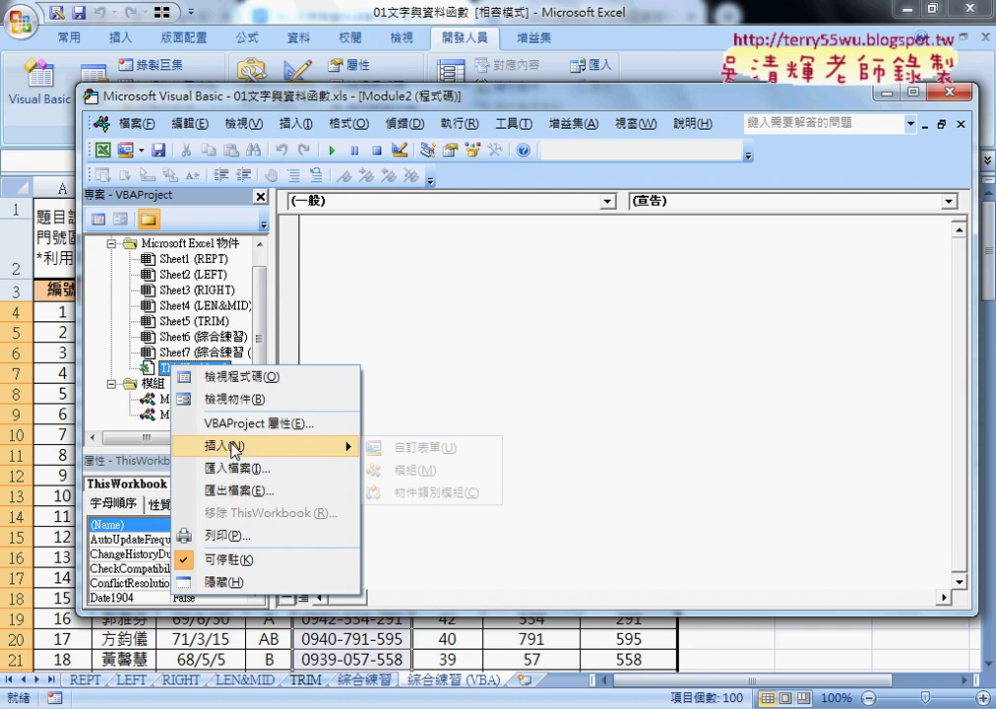
{"action": "left_click", "coordinate": [411, 473]}
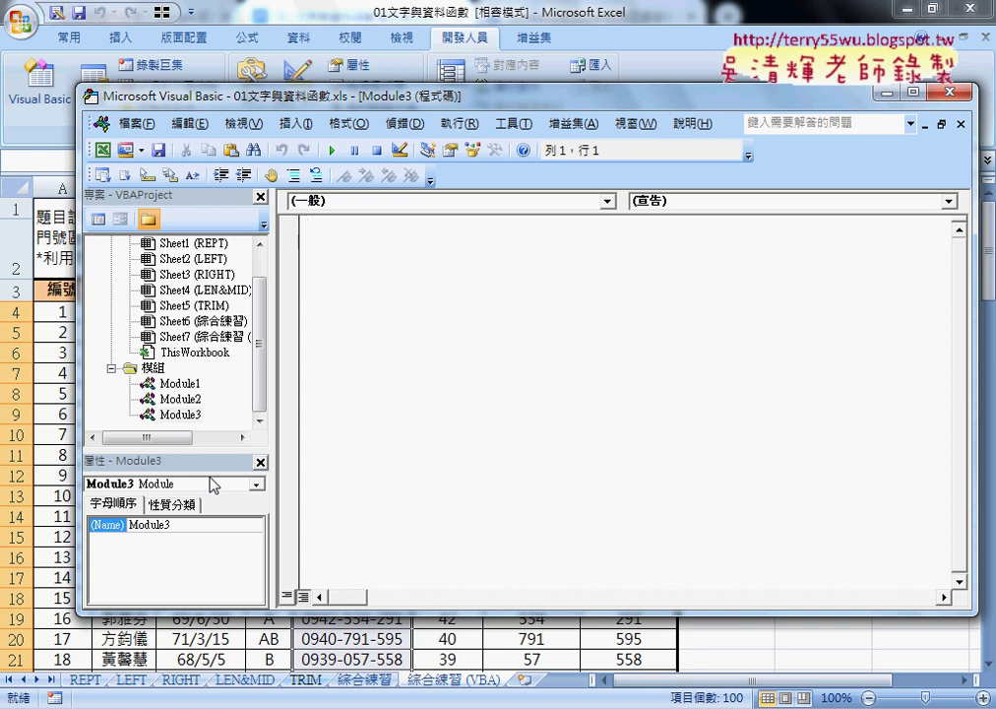
Insert a third module, Module4, and resize the project tree and editor window
{"action": "left_click_drag", "start_coordinate": [187, 461], "coordinate": [186, 364]}
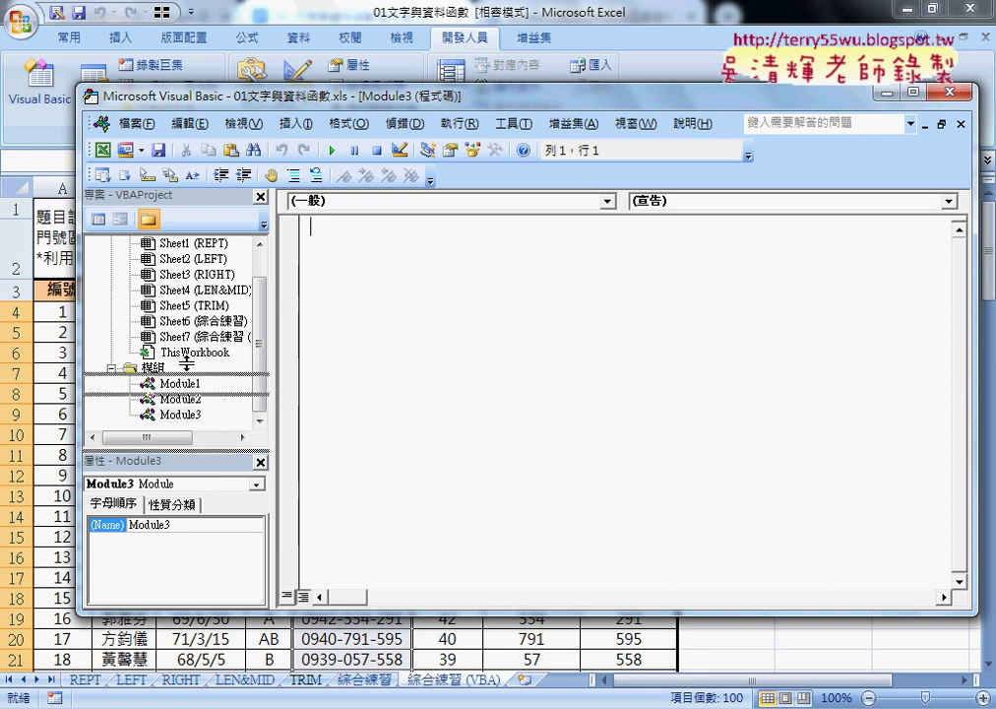
{"action": "right_click", "coordinate": [173, 289]}
{"action": "mouse_move", "coordinate": [285, 367]}
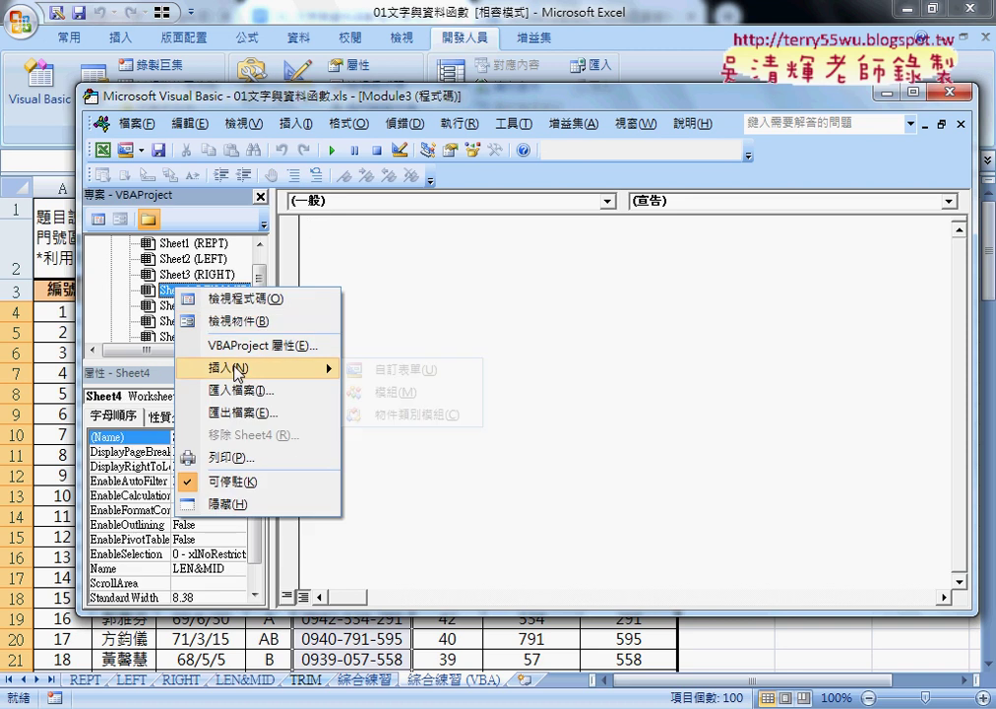
{"action": "left_click", "coordinate": [396, 391]}
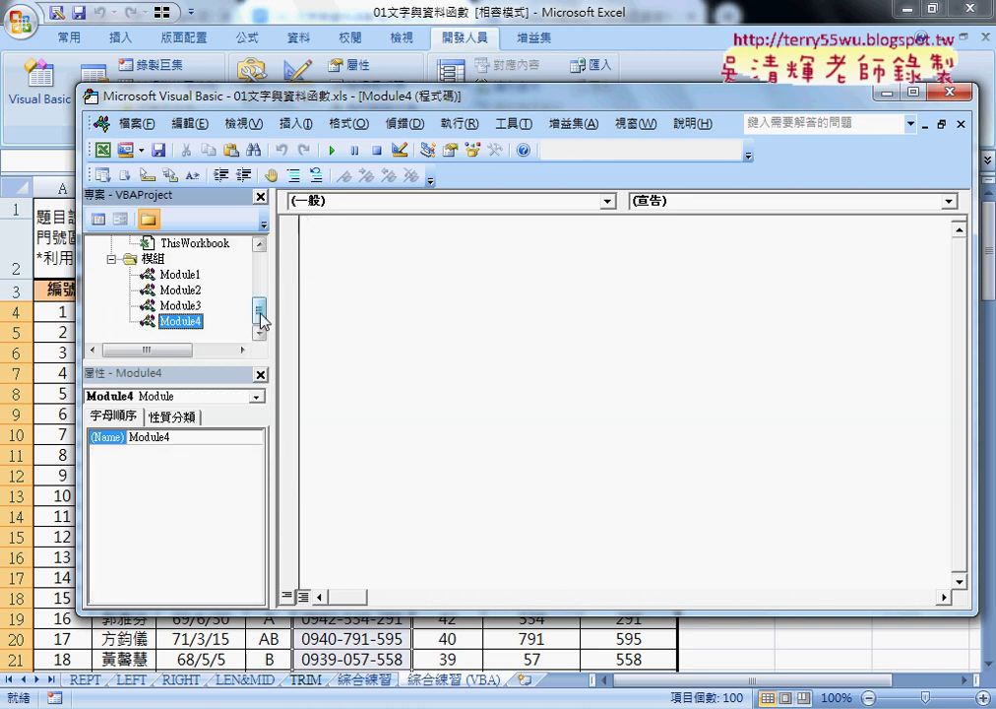
{"action": "scroll", "coordinate": [204, 315], "scroll_direction": "up", "scroll_amount": 5}
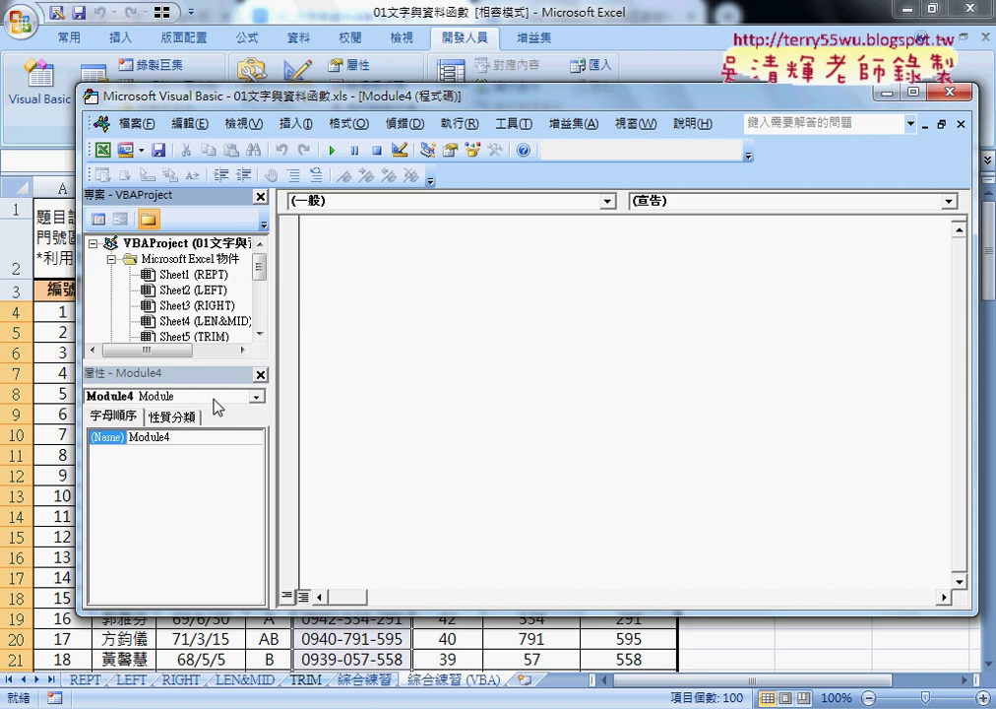
{"action": "mouse_move", "coordinate": [204, 365]}
{"action": "left_mouse_down"}
{"action": "mouse_move", "coordinate": [203, 464]}
{"action": "mouse_move", "coordinate": [204, 349]}
{"action": "mouse_move", "coordinate": [201, 475]}
{"action": "left_mouse_up"}
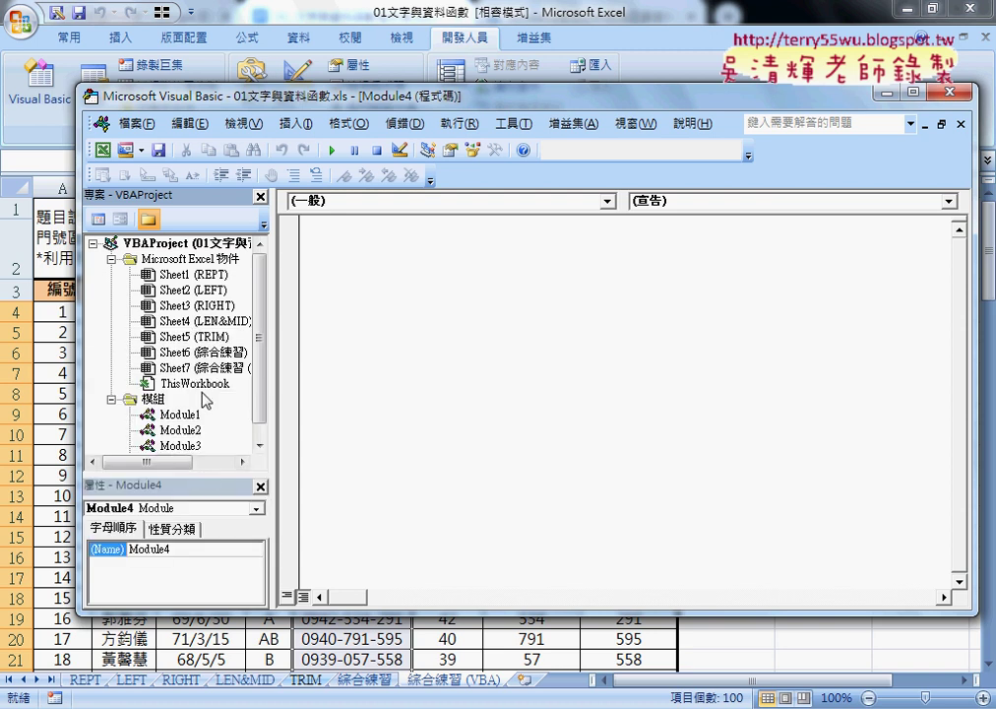
{"action": "left_click_drag", "start_coordinate": [220, 92], "coordinate": [167, 35]}
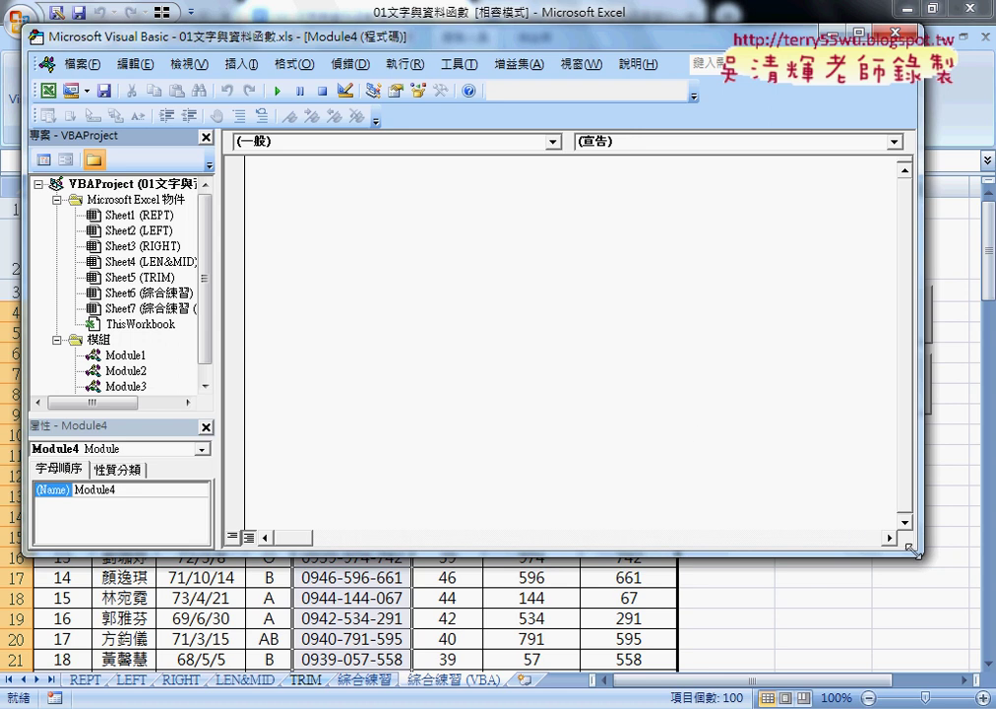
Resize the VBA editor window and position it over the sheet, keeping columns through K visible
{"action": "mouse_move", "coordinate": [921, 554]}
{"action": "left_mouse_down"}
{"action": "mouse_move", "coordinate": [972, 681]}
{"action": "mouse_move", "coordinate": [820, 586]}
{"action": "left_mouse_up"}
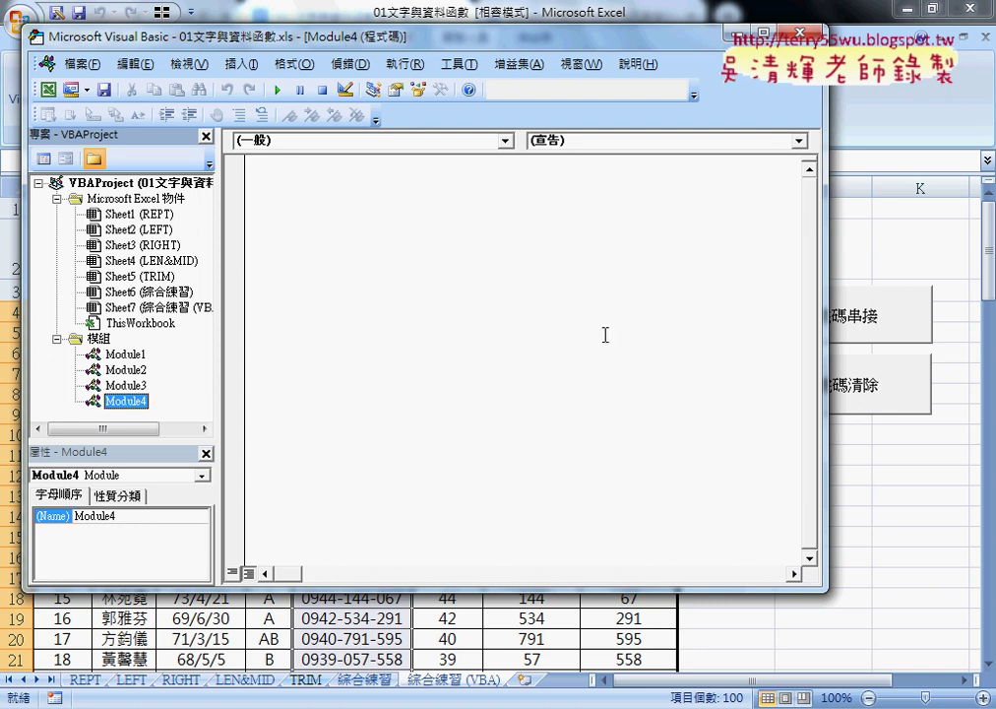
{"action": "left_click_drag", "start_coordinate": [339, 40], "coordinate": [822, 93]}
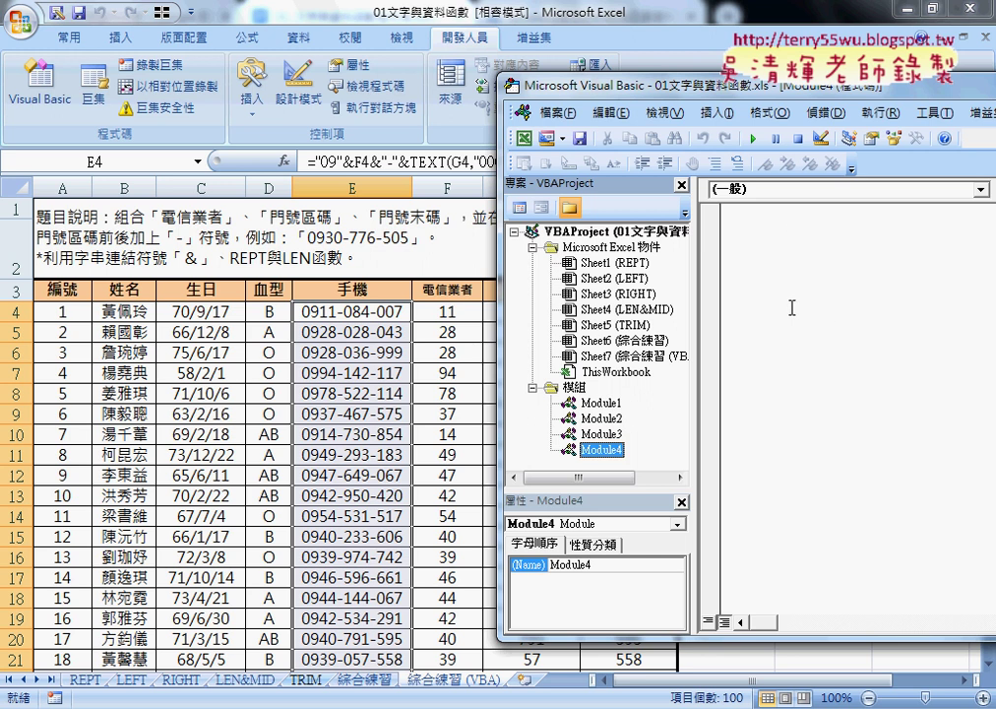
{"action": "left_click_drag", "start_coordinate": [521, 85], "coordinate": [219, 83]}
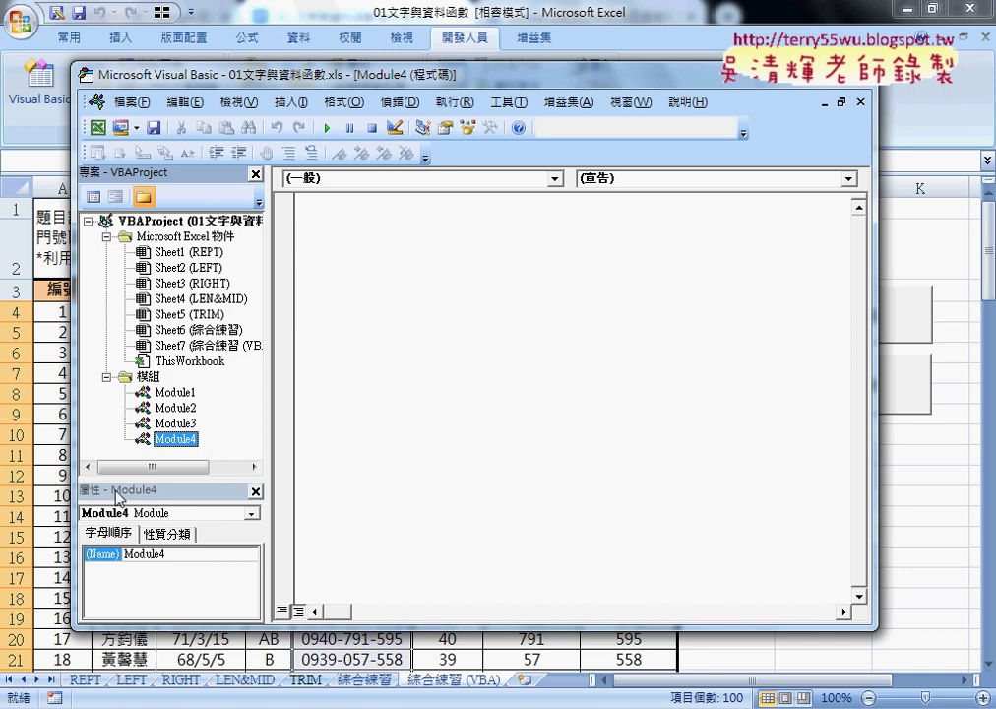
Close the Properties pane, remove Module4 and Module3 without exporting, and open Module1 and Module2
{"action": "left_click", "coordinate": [255, 493]}
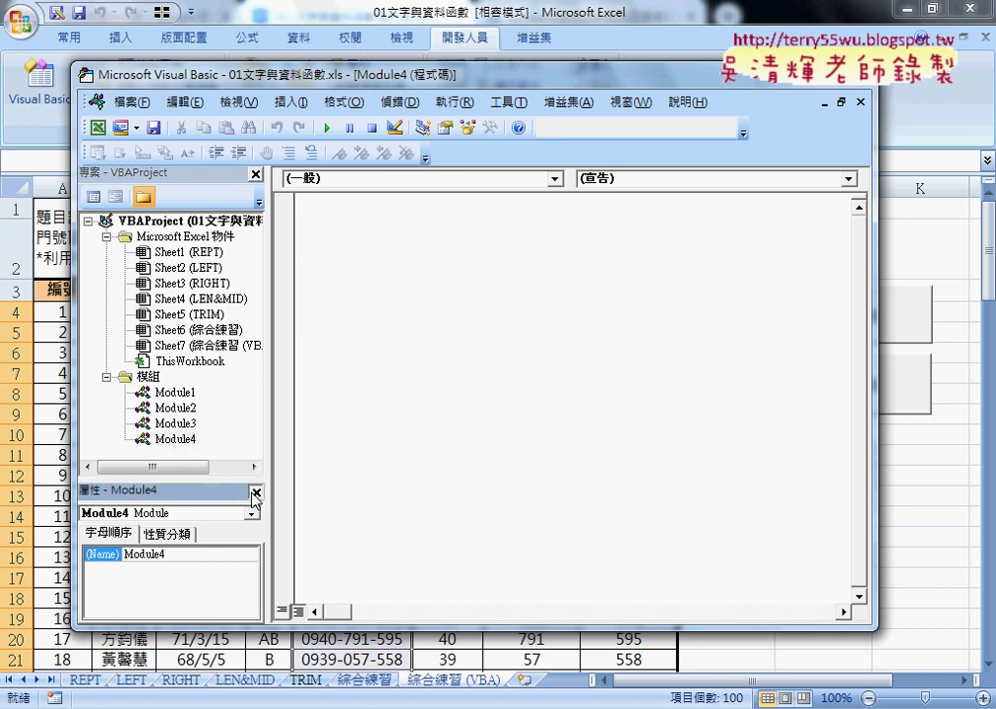
{"action": "left_click", "coordinate": [255, 493]}
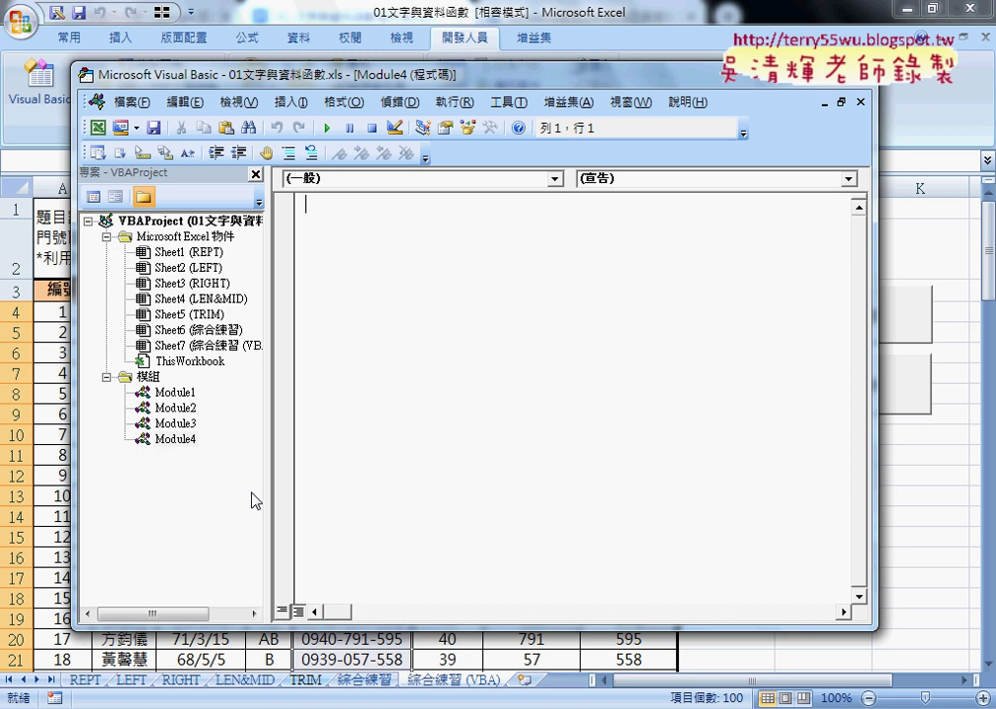
{"action": "right_click", "coordinate": [185, 438]}
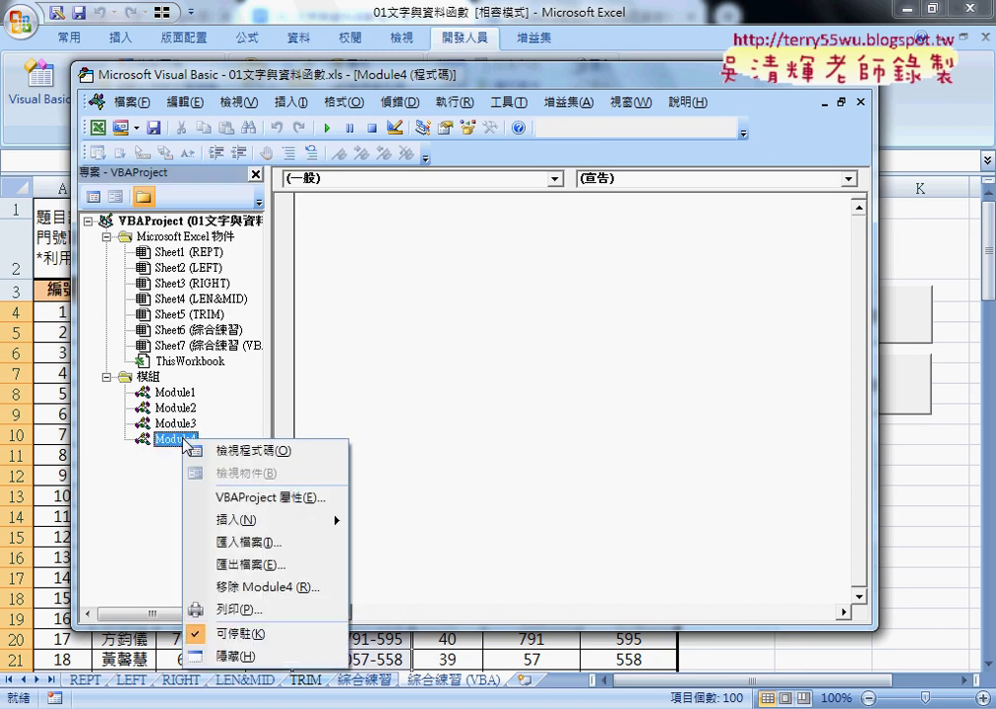
{"action": "left_click", "coordinate": [278, 588]}
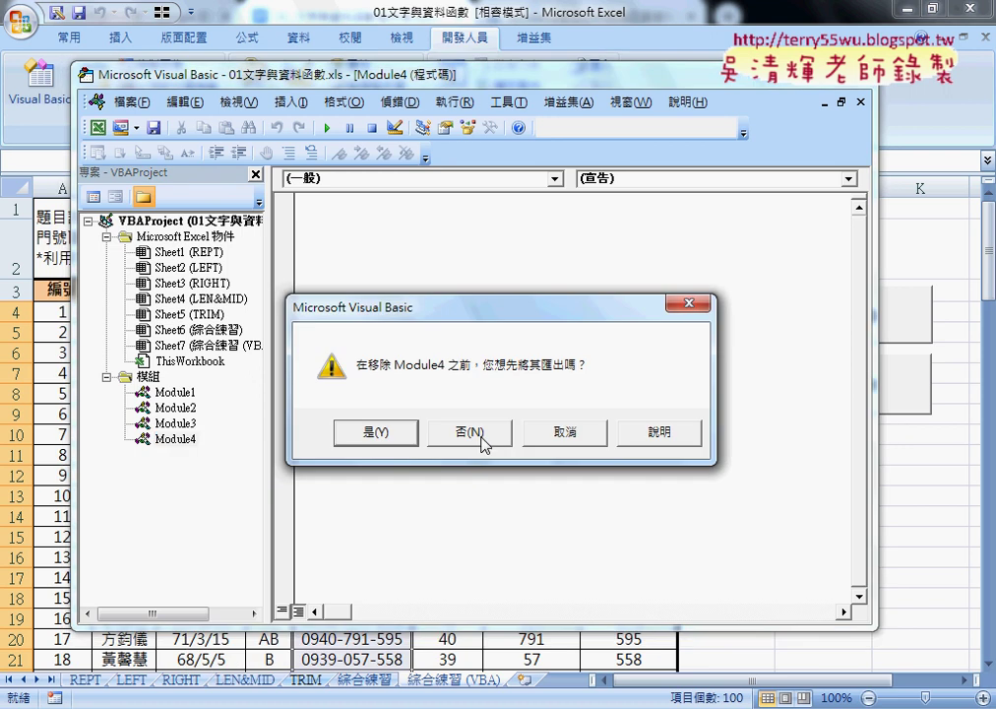
{"action": "left_click", "coordinate": [482, 443]}
{"action": "right_click", "coordinate": [177, 424]}
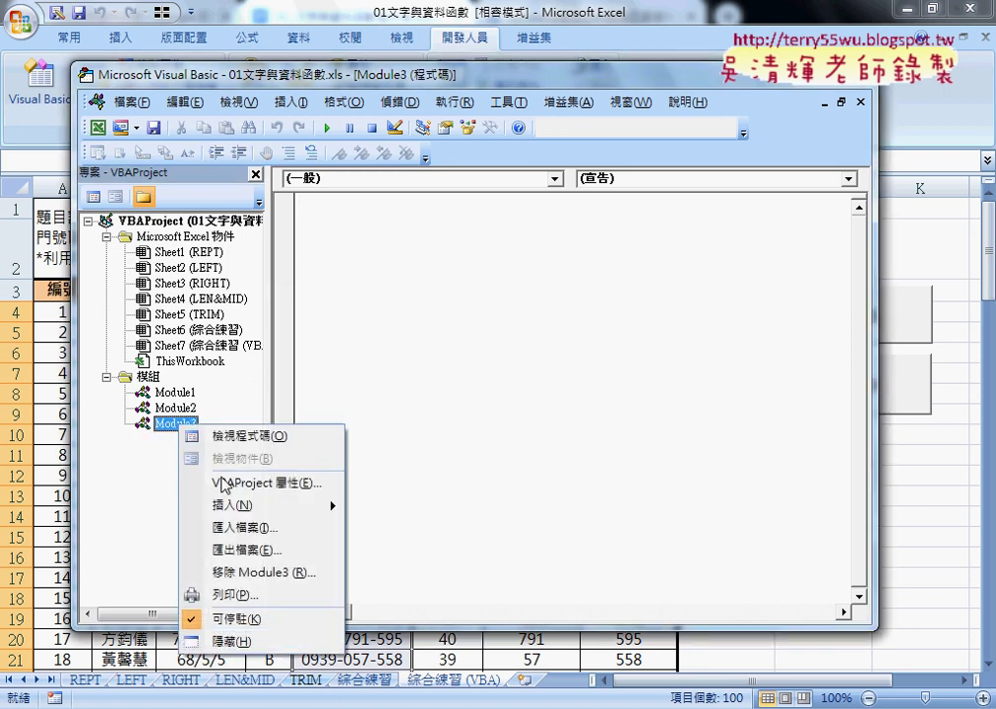
{"action": "left_click", "coordinate": [266, 568]}
{"action": "left_click", "coordinate": [468, 436]}
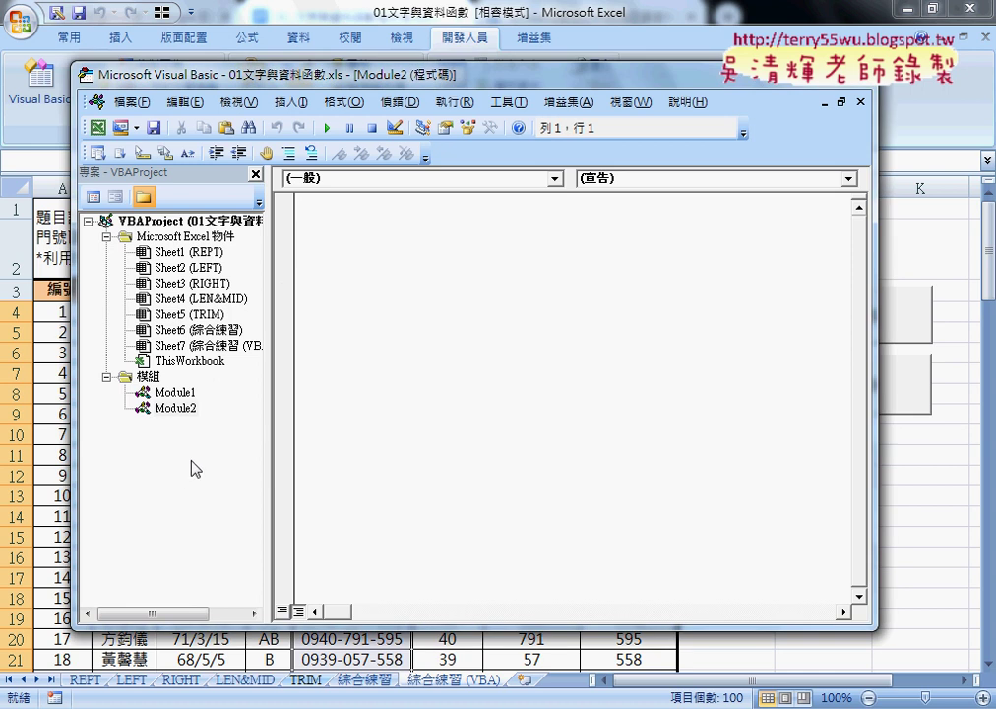
{"action": "double_click", "coordinate": [179, 394]}
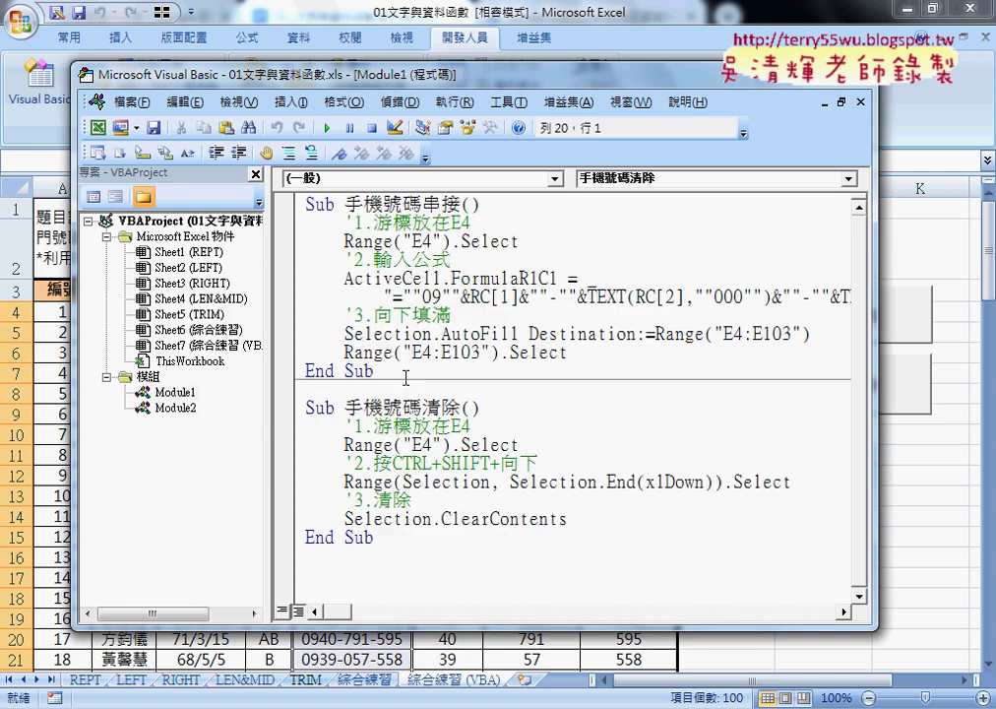
{"action": "double_click", "coordinate": [183, 408]}
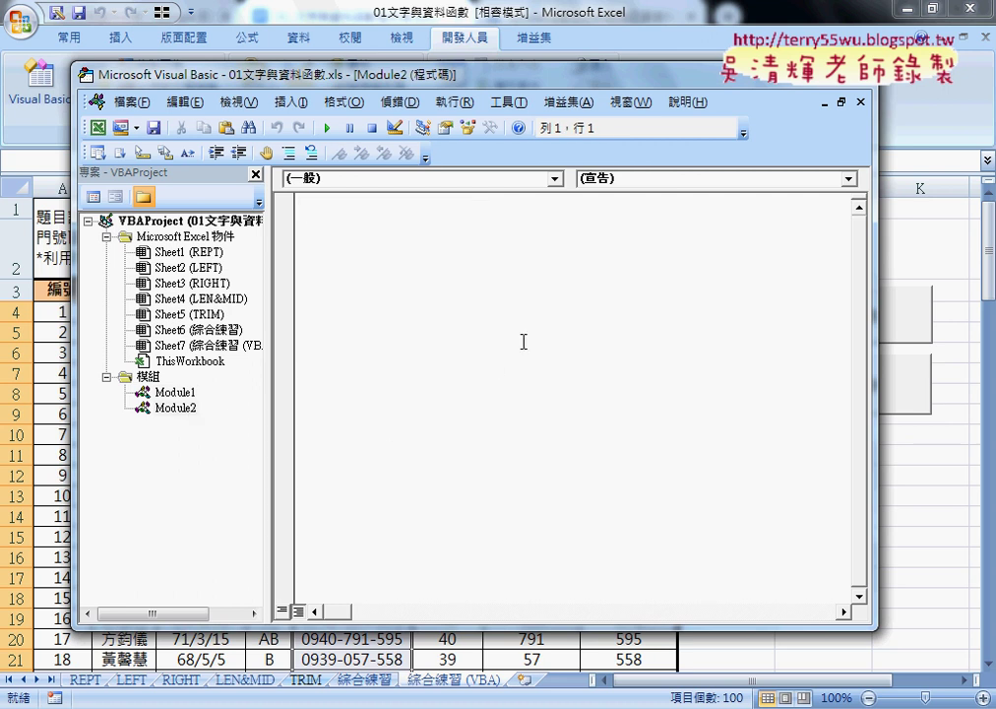
Close and reopen the Module1 and Module2 code windows, then close both again
{"action": "left_click", "coordinate": [862, 102]}
{"action": "left_click", "coordinate": [861, 102]}
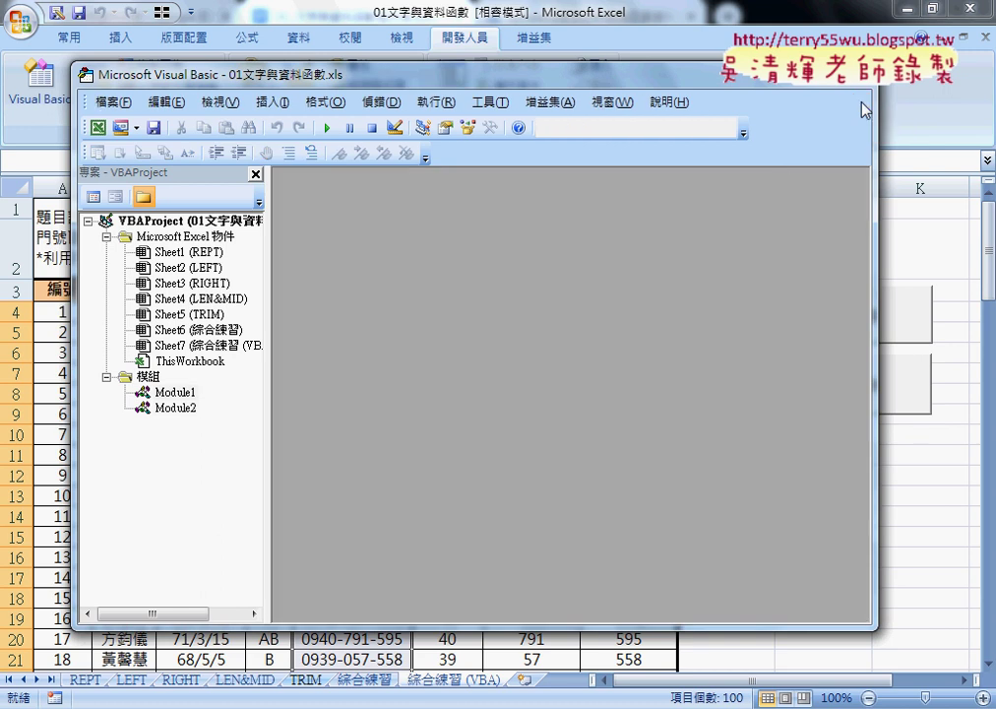
{"action": "double_click", "coordinate": [168, 391]}
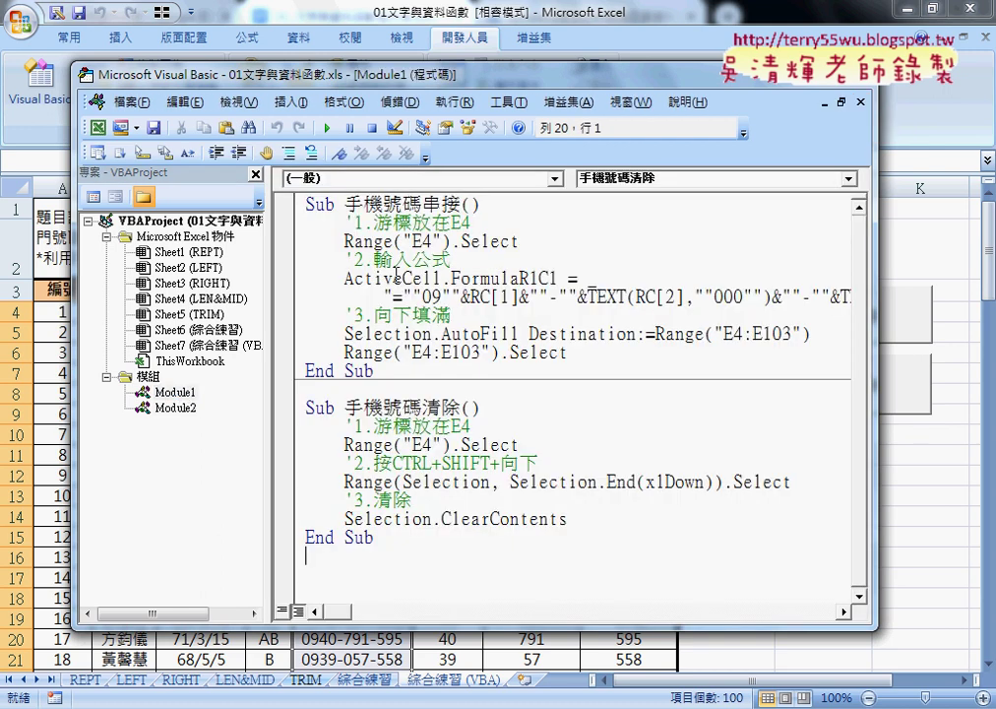
{"action": "left_click", "coordinate": [182, 413]}
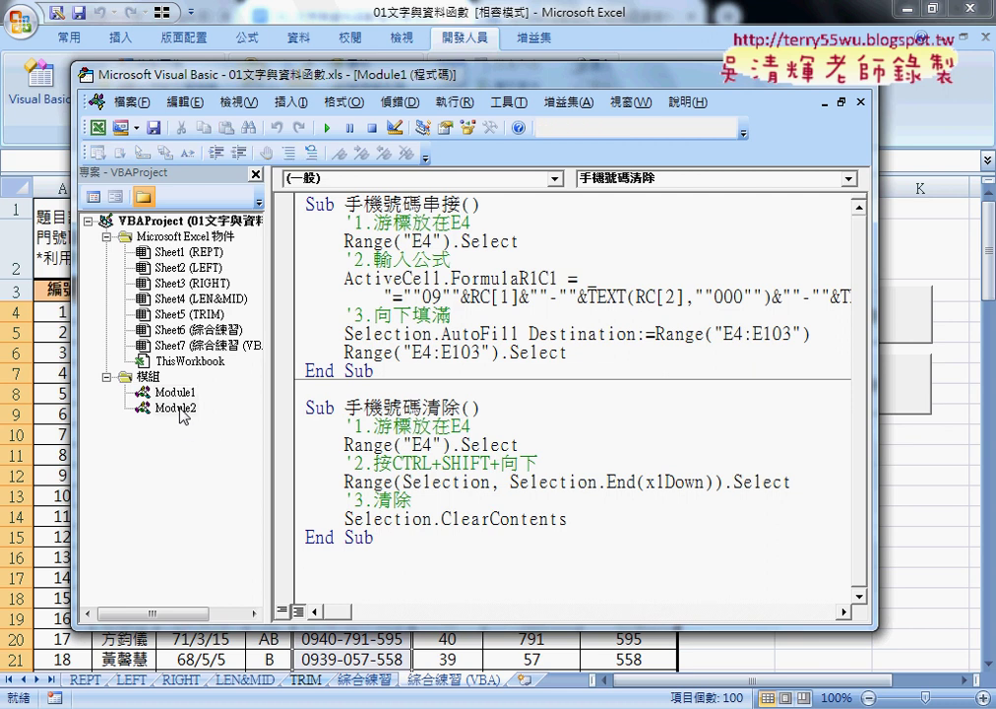
{"action": "double_click", "coordinate": [182, 413]}
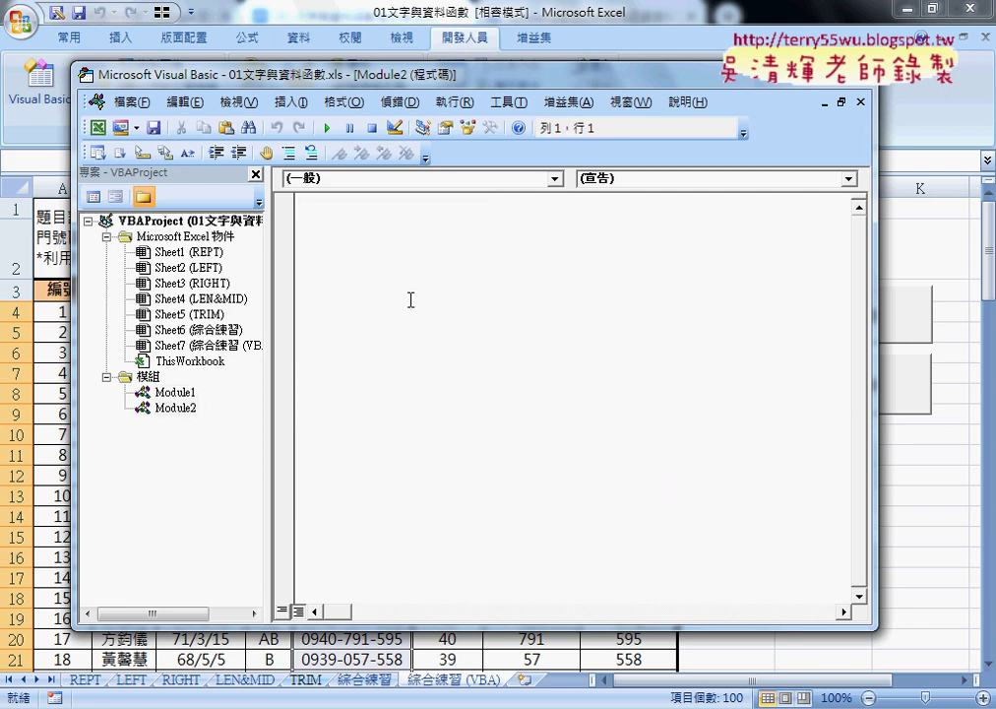
{"action": "left_click", "coordinate": [861, 101]}
{"action": "left_click", "coordinate": [860, 102]}
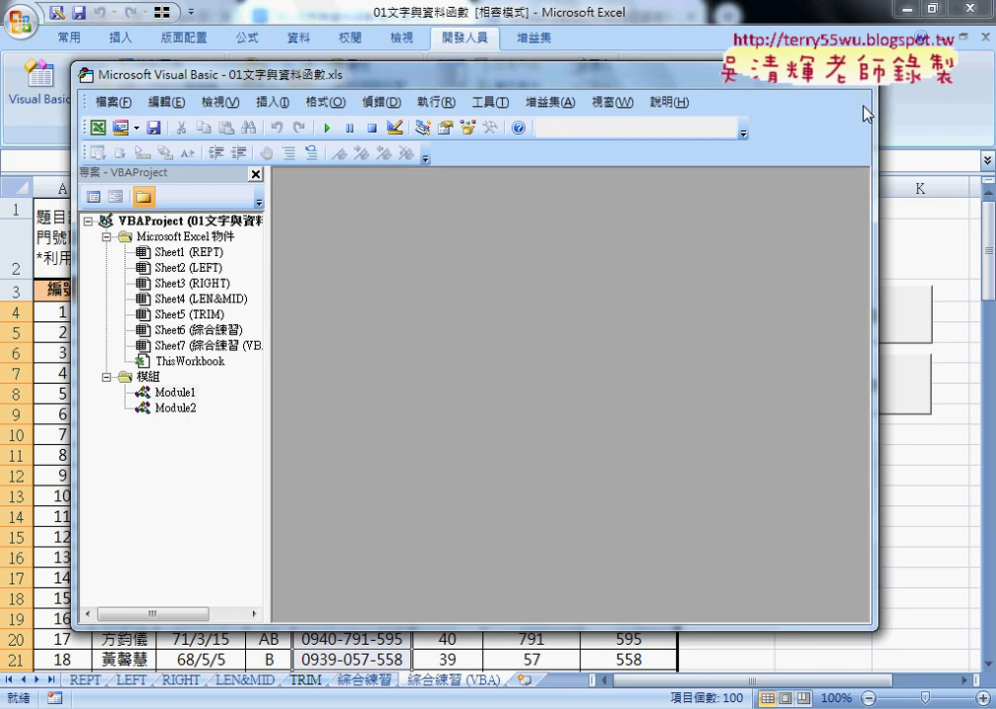
Close and restore the Project Explorer from the View menu, then open Module2's empty code window
{"action": "left_click", "coordinate": [255, 175]}
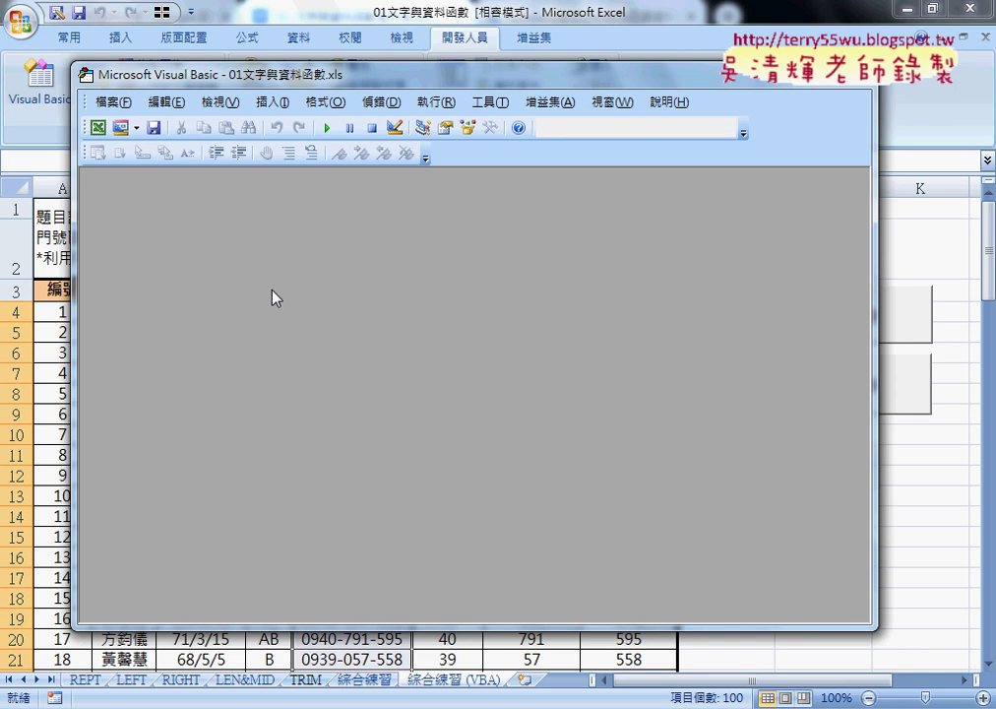
{"action": "left_click", "coordinate": [224, 105]}
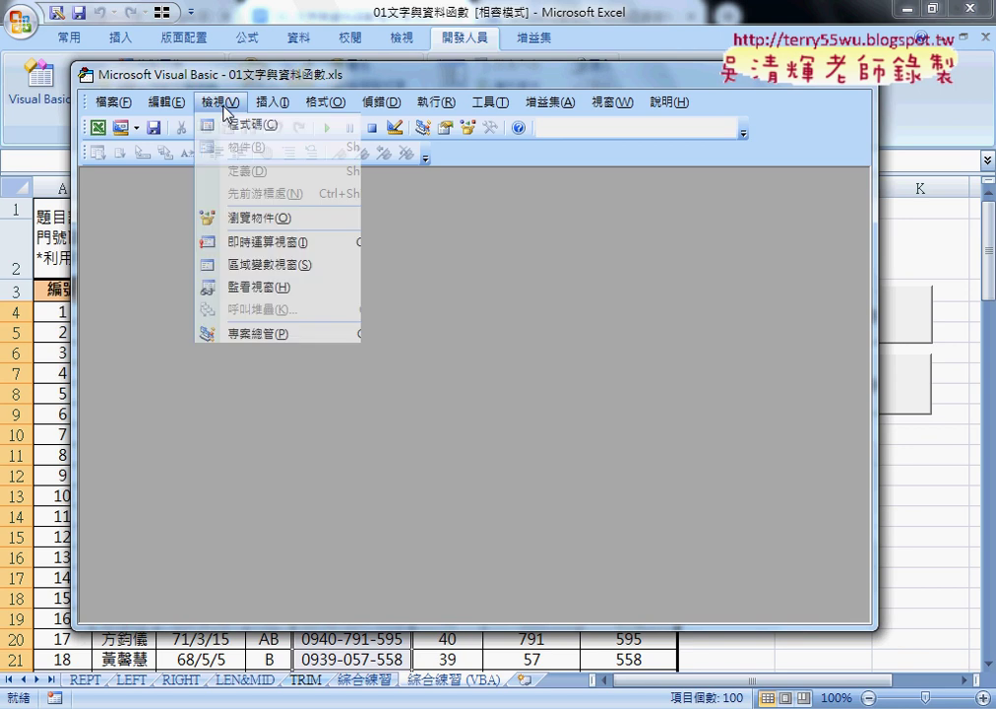
{"action": "left_click", "coordinate": [258, 335]}
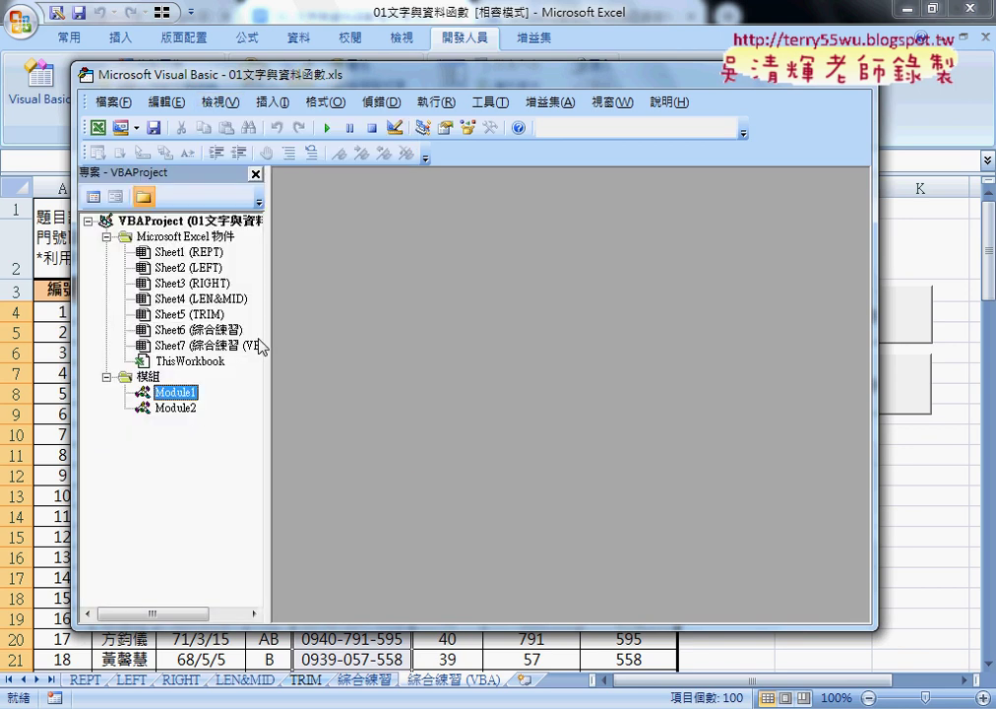
{"action": "left_click", "coordinate": [254, 176]}
{"action": "left_click", "coordinate": [220, 102]}
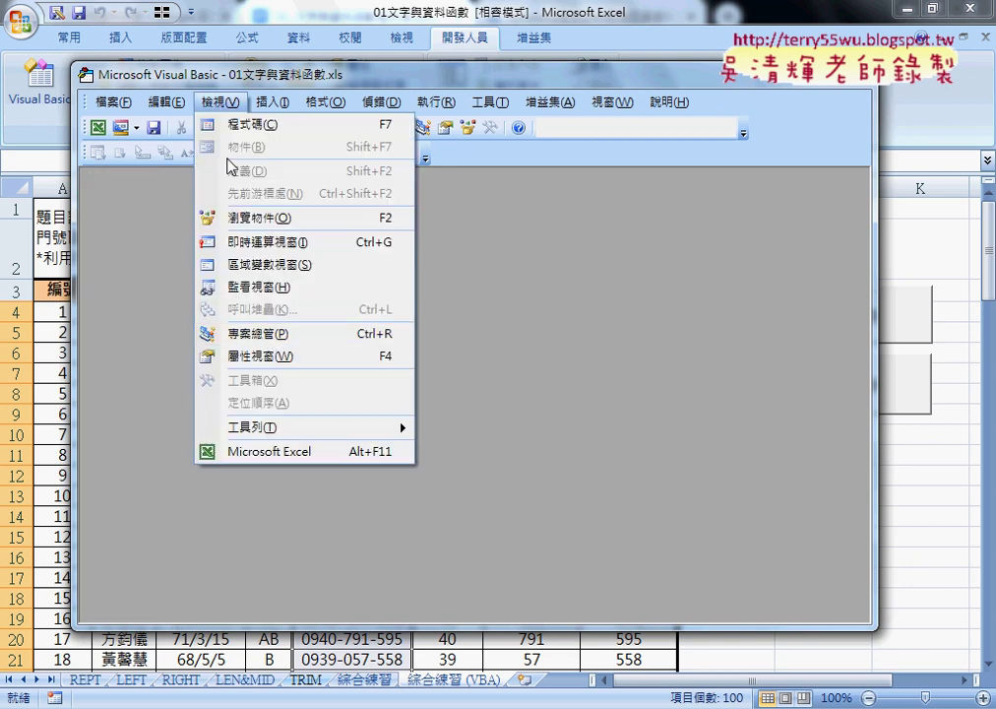
{"action": "left_click", "coordinate": [269, 339]}
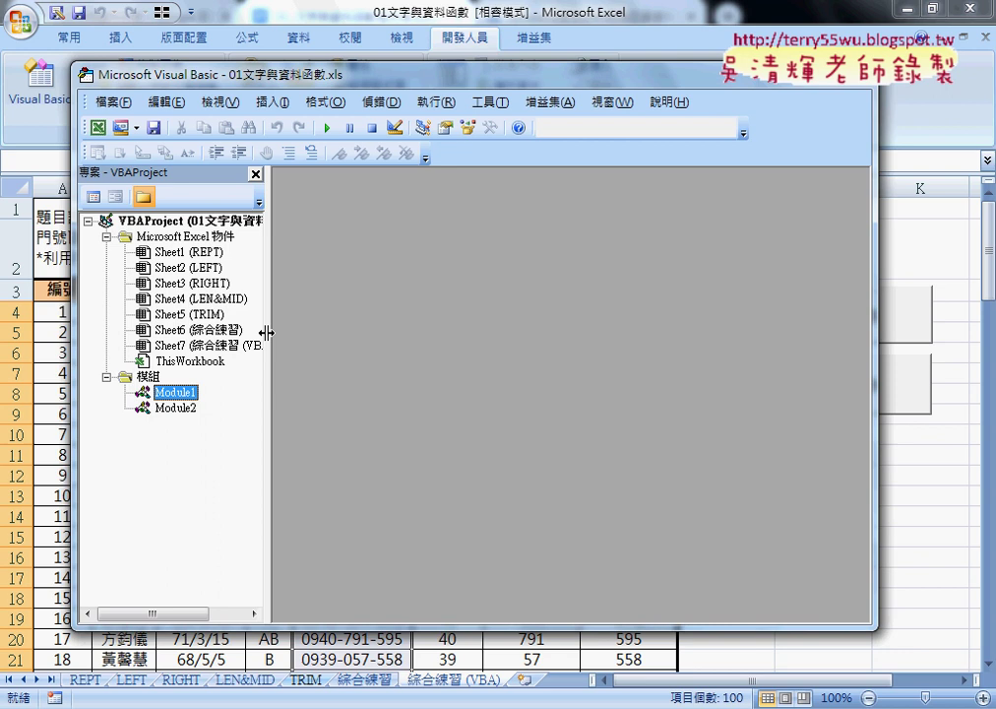
{"action": "double_click", "coordinate": [179, 409]}
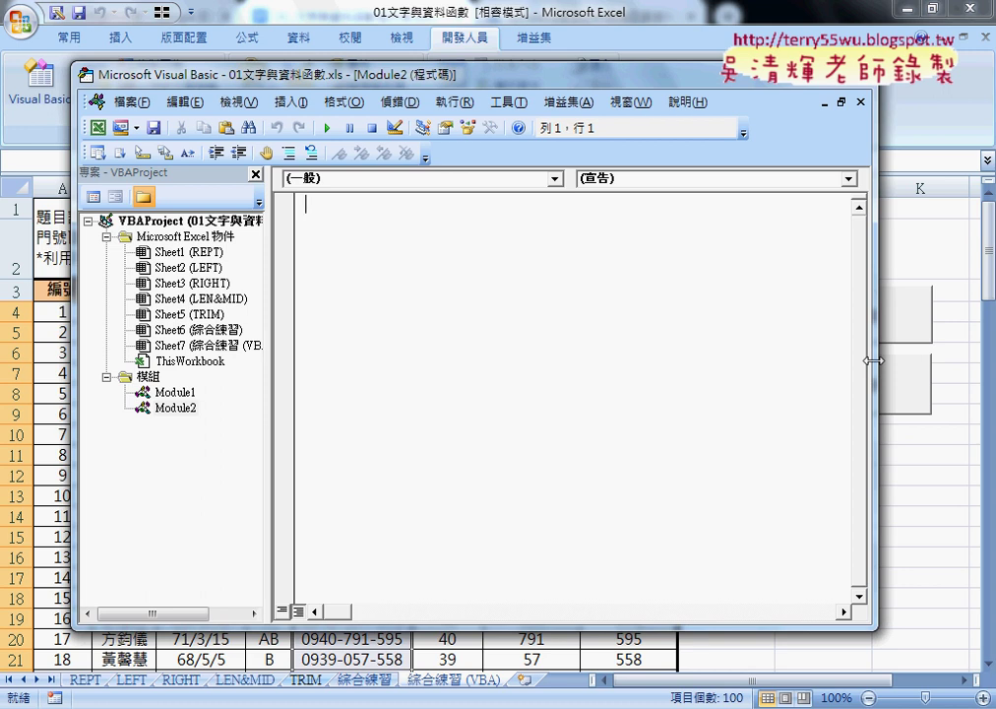
{"action": "left_click_drag", "start_coordinate": [873, 361], "coordinate": [691, 360]}
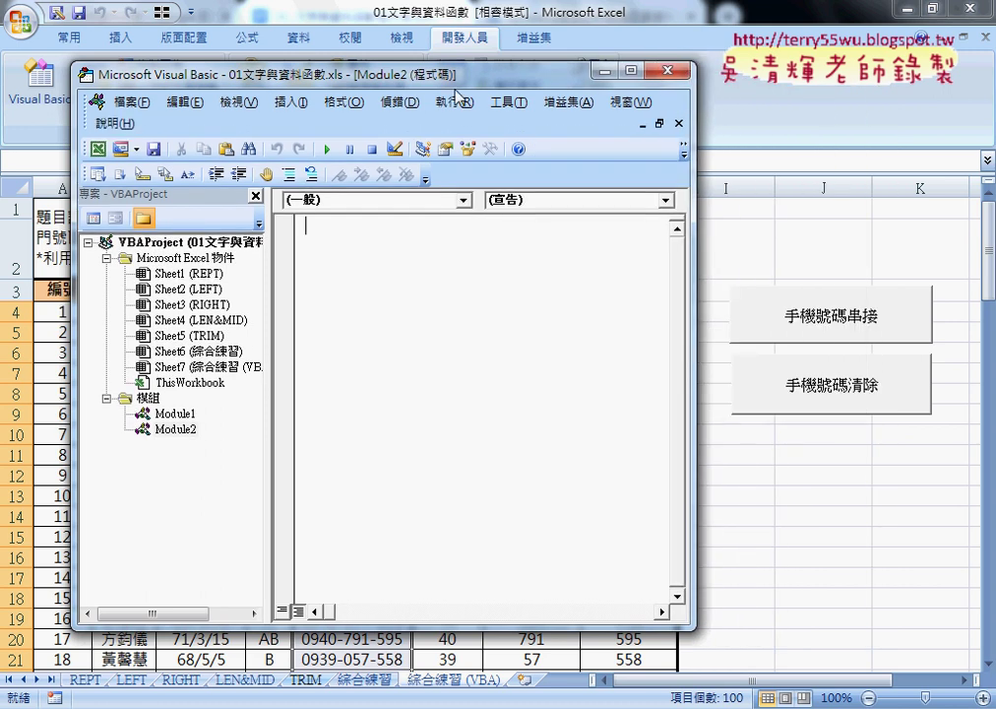
{"action": "left_click_drag", "start_coordinate": [448, 77], "coordinate": [817, 100]}
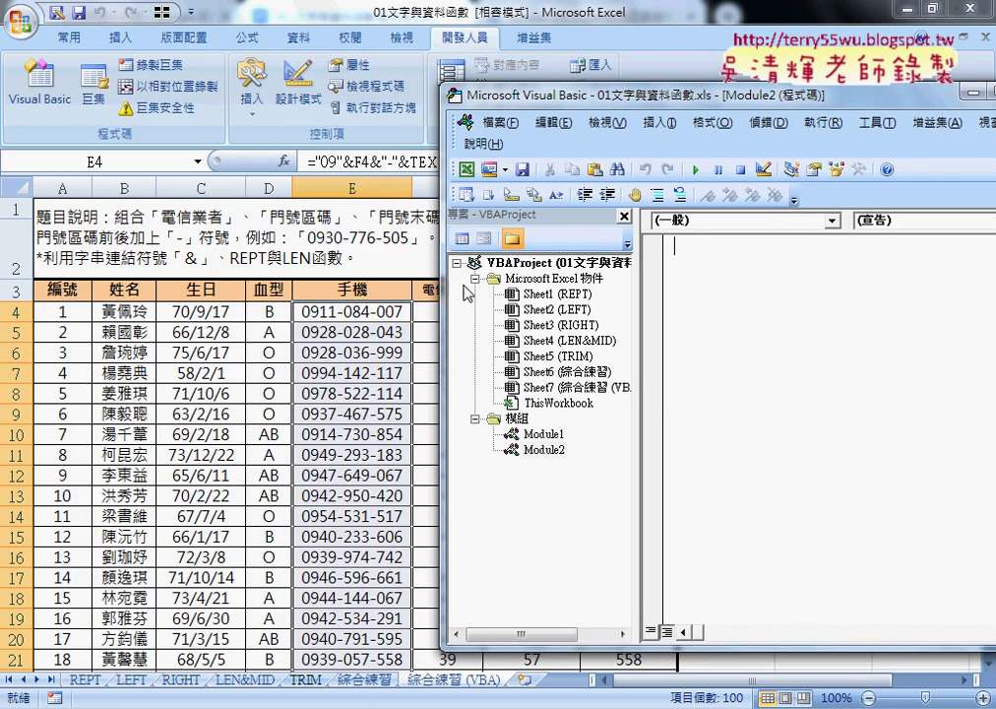
{"action": "left_click", "coordinate": [362, 313]}
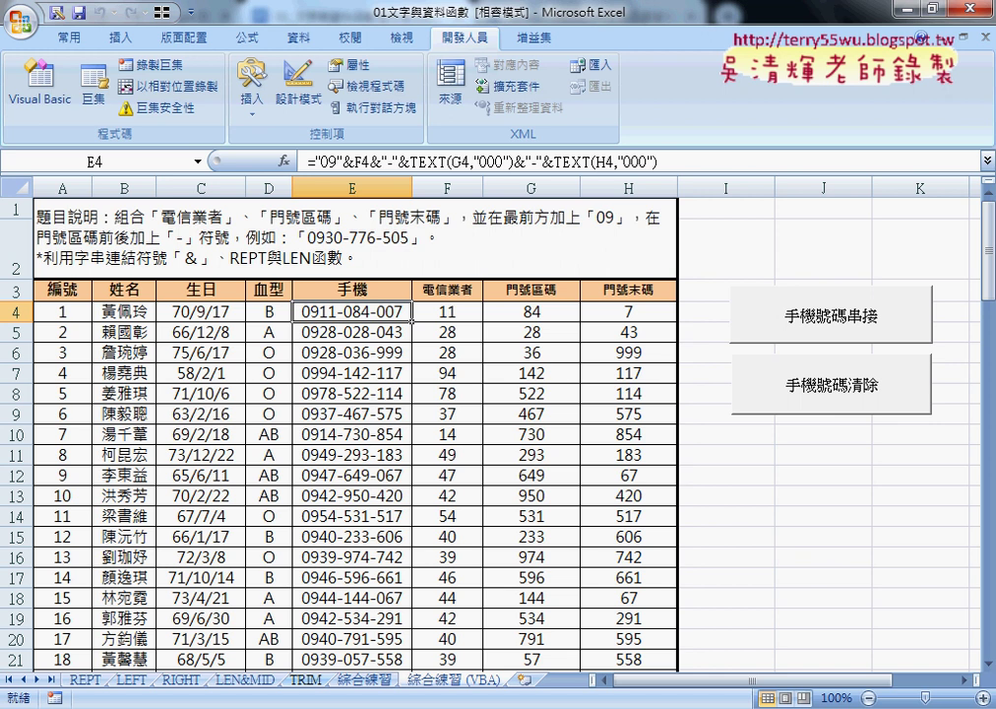
{"action": "key", "text": "alt+F11"}
{"action": "left_click_drag", "start_coordinate": [591, 99], "coordinate": [274, 104]}
{"action": "left_click_drag", "start_coordinate": [747, 264], "coordinate": [835, 262]}
{"action": "left_click", "coordinate": [344, 129]}
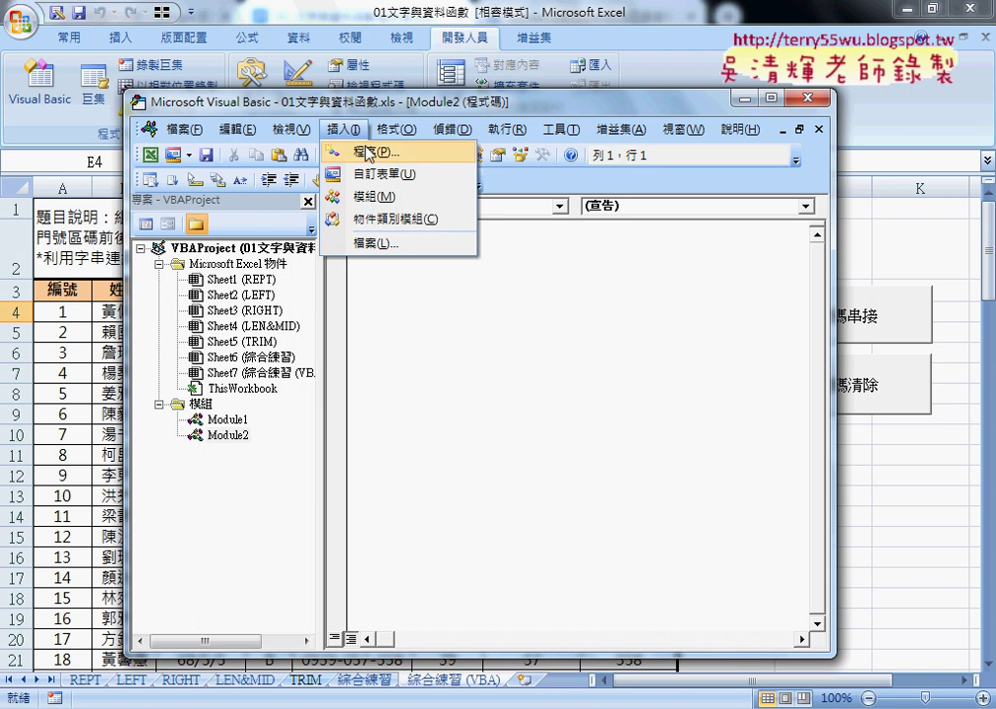
Start a new procedure from Insert > Procedure and begin its name as 門號_
{"action": "left_click", "coordinate": [409, 352]}
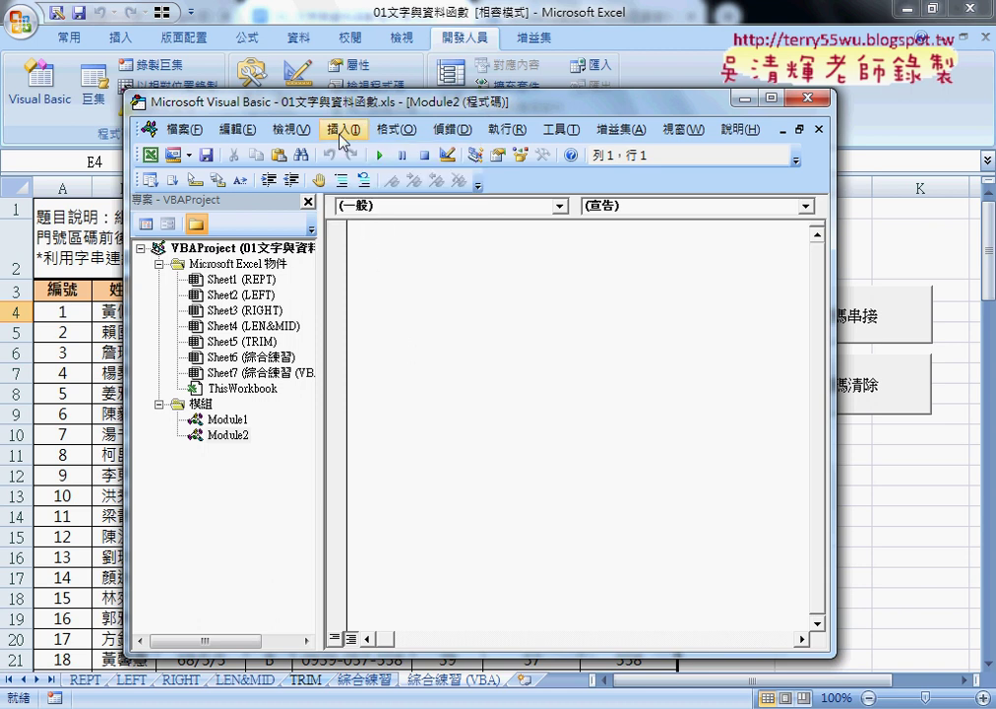
{"action": "left_click", "coordinate": [341, 138]}
{"action": "left_click", "coordinate": [409, 149]}
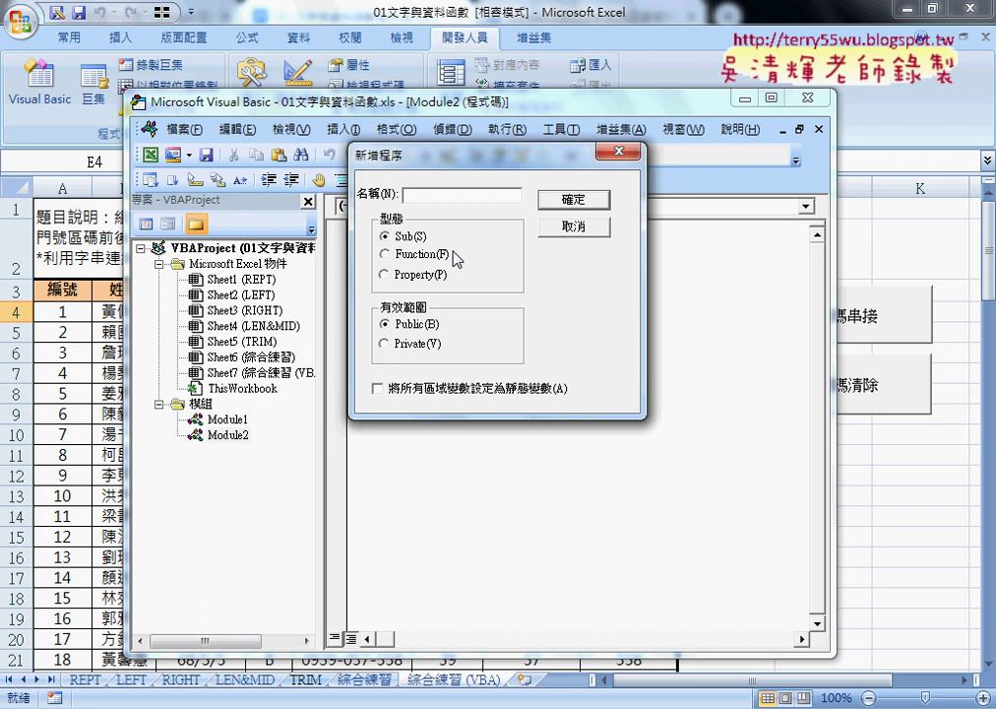
{"action": "type", "text": "門"}
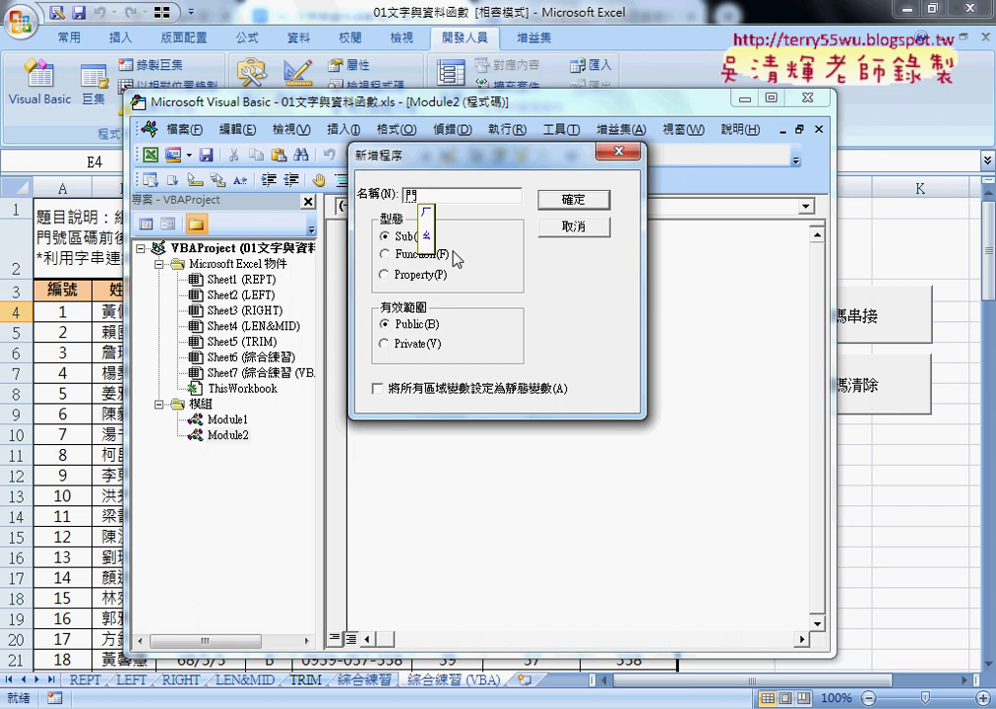
{"action": "type", "text": "號"}
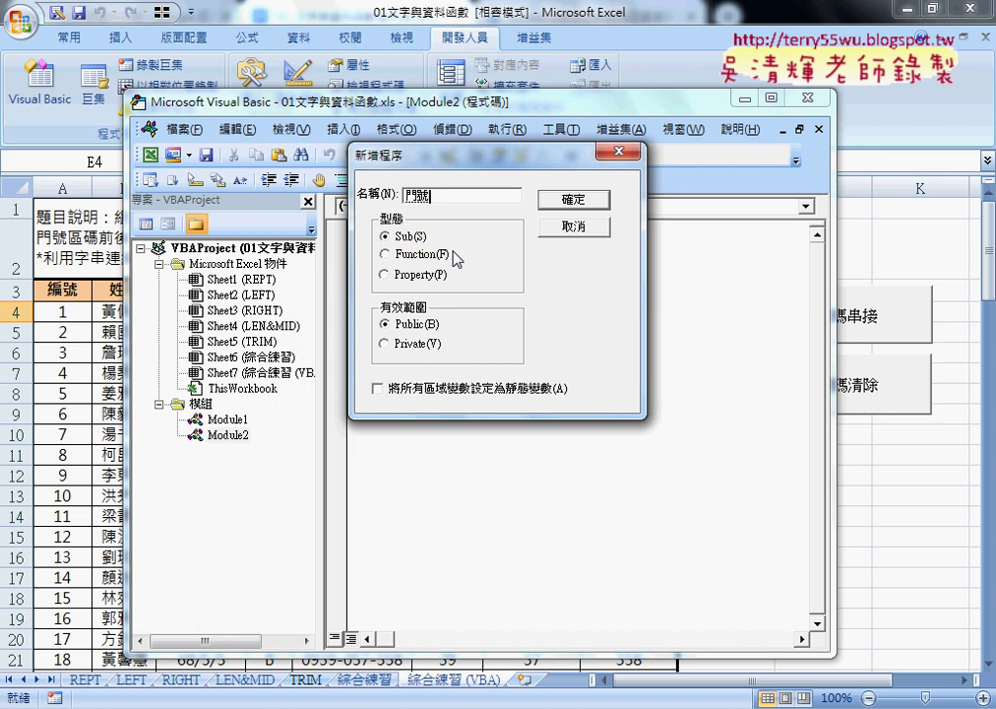
{"action": "type", "text": "_"}
{"action": "key", "text": "shift+Left"}
{"action": "type", "text": "-"}
{"action": "key", "text": "BackSpace"}
Complete the name as 門號_公式 and create it as a Public Sub
{"action": "type", "text": "_"}
{"action": "type", "text": "ㄇㄣ"}
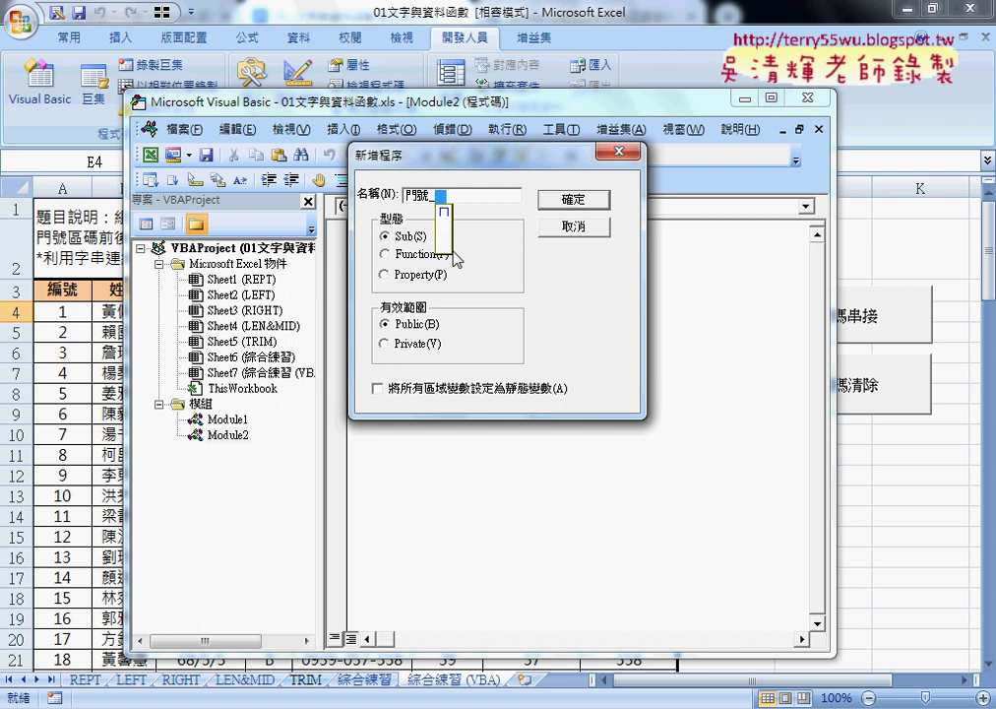
{"action": "key", "text": "Escape"}
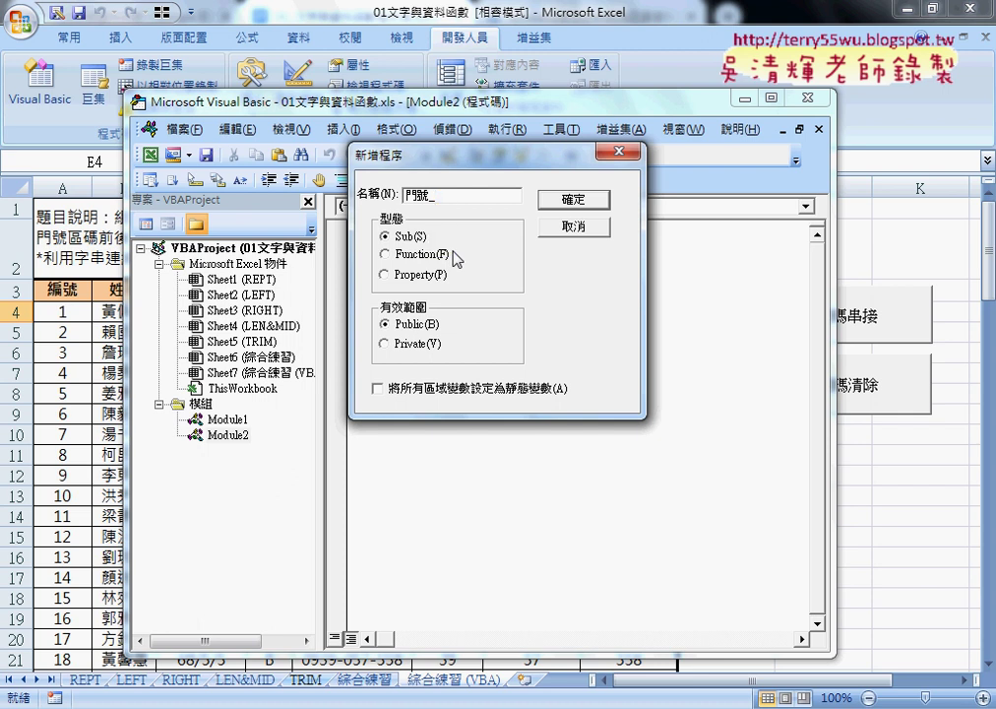
{"action": "type", "text": "ㄍㄨㄥ"}
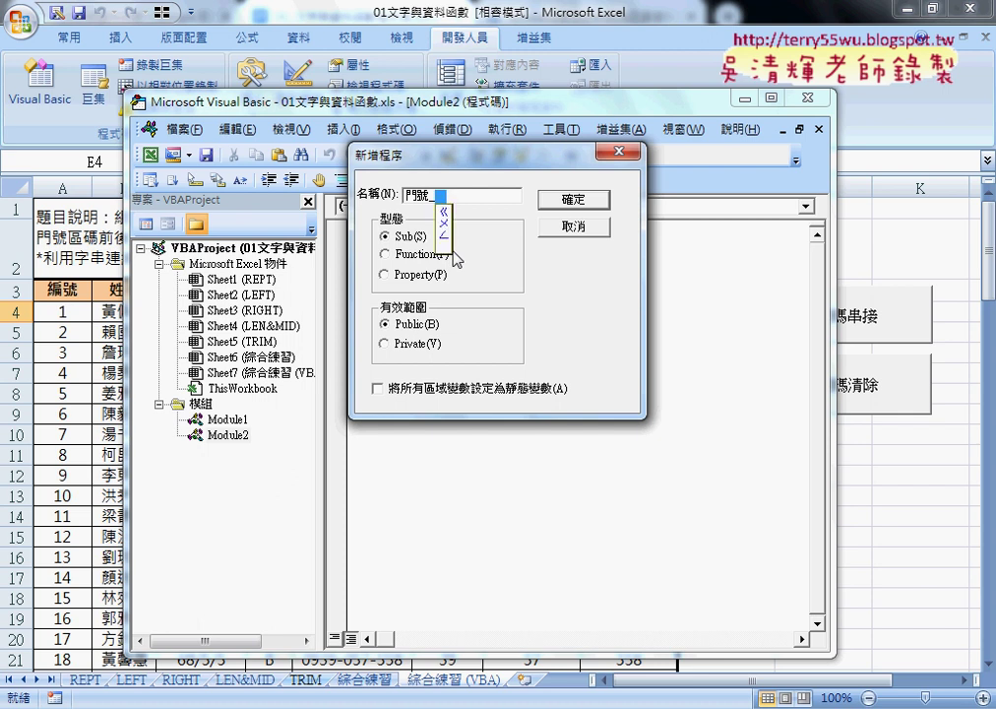
{"action": "key", "text": "space"}
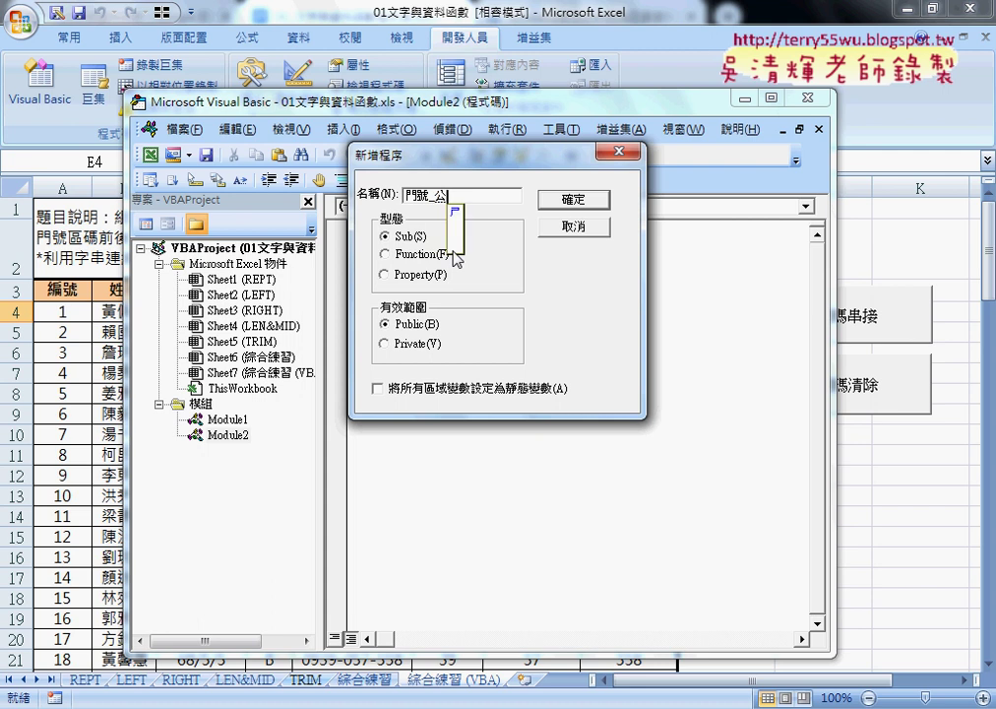
{"action": "type", "text": "式"}
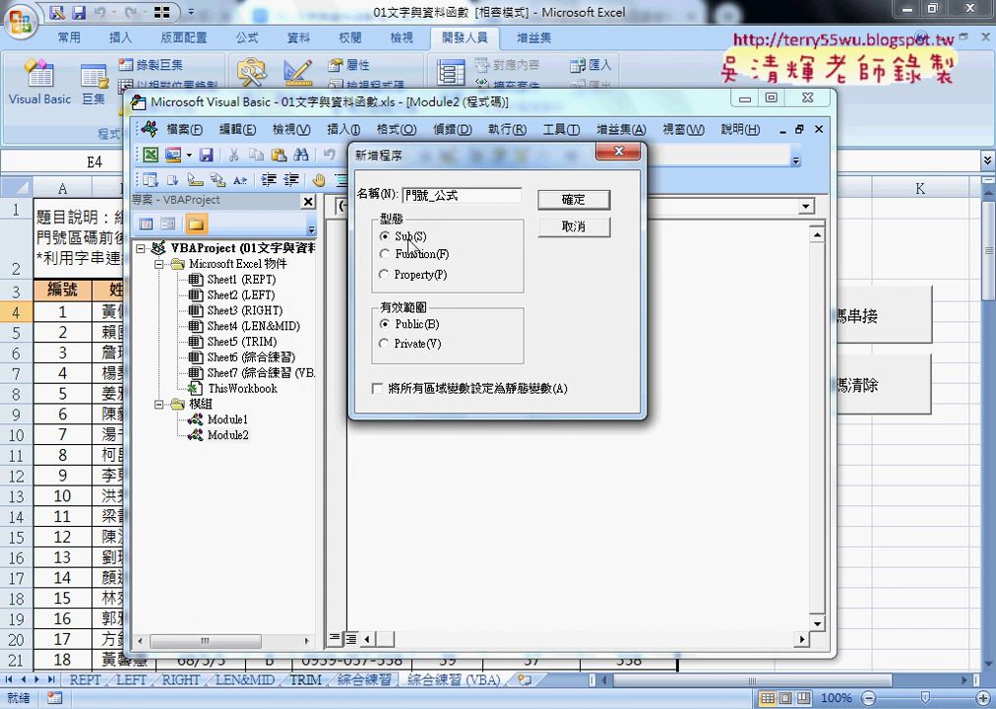
{"action": "left_click_drag", "start_coordinate": [354, 154], "coordinate": [463, 139]}
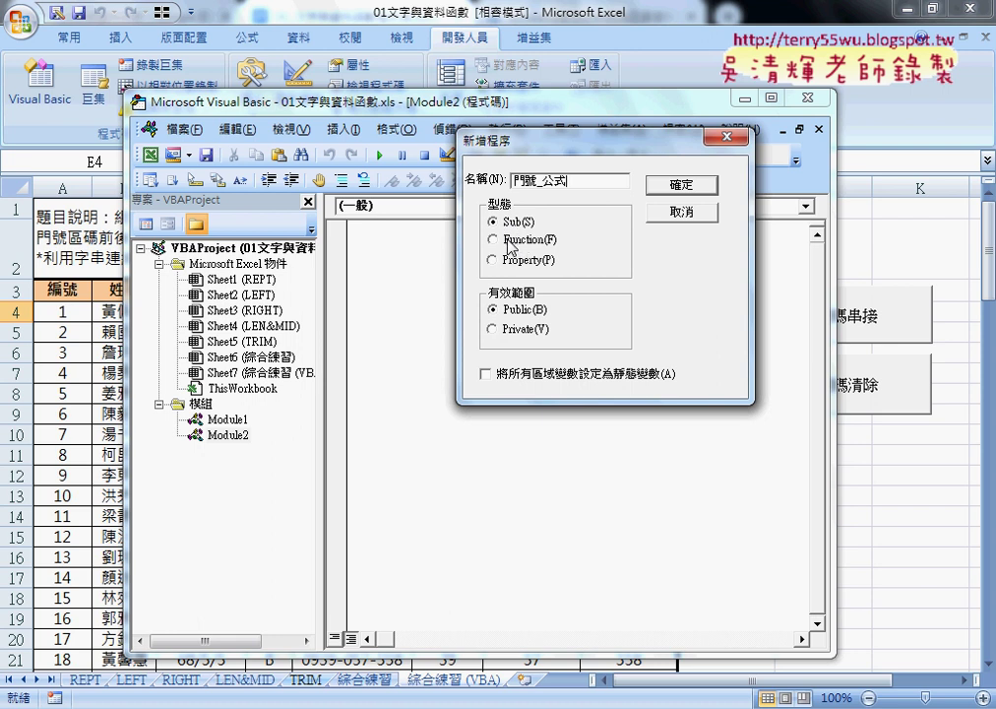
{"action": "left_click", "coordinate": [679, 187]}
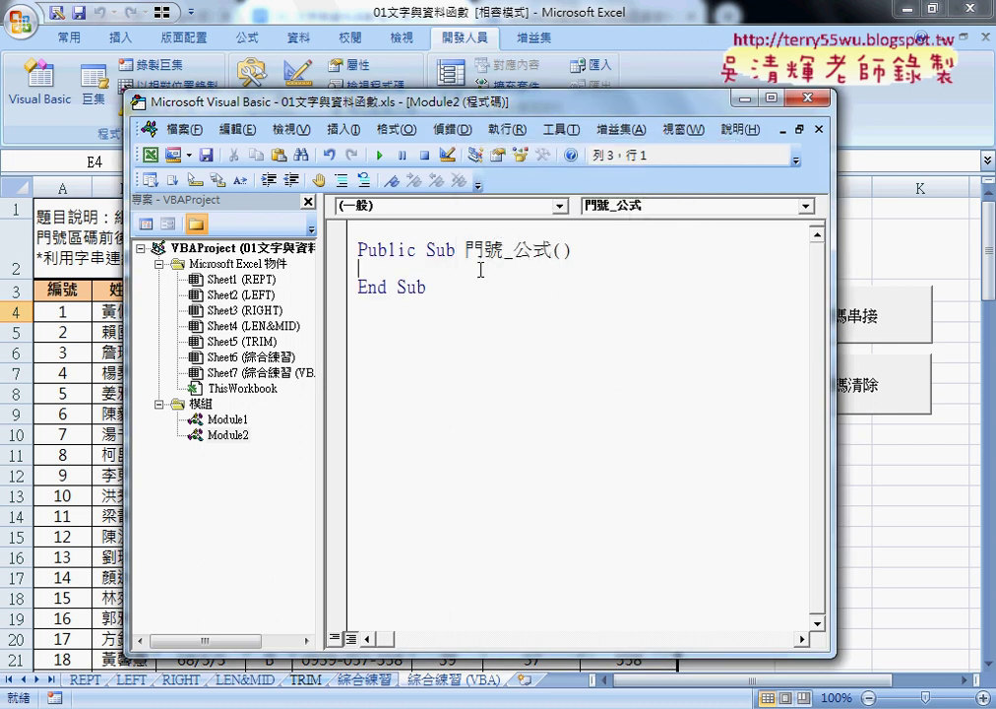
{"action": "left_click", "coordinate": [416, 250]}
{"action": "left_click_drag", "start_coordinate": [416, 250], "coordinate": [359, 250]}
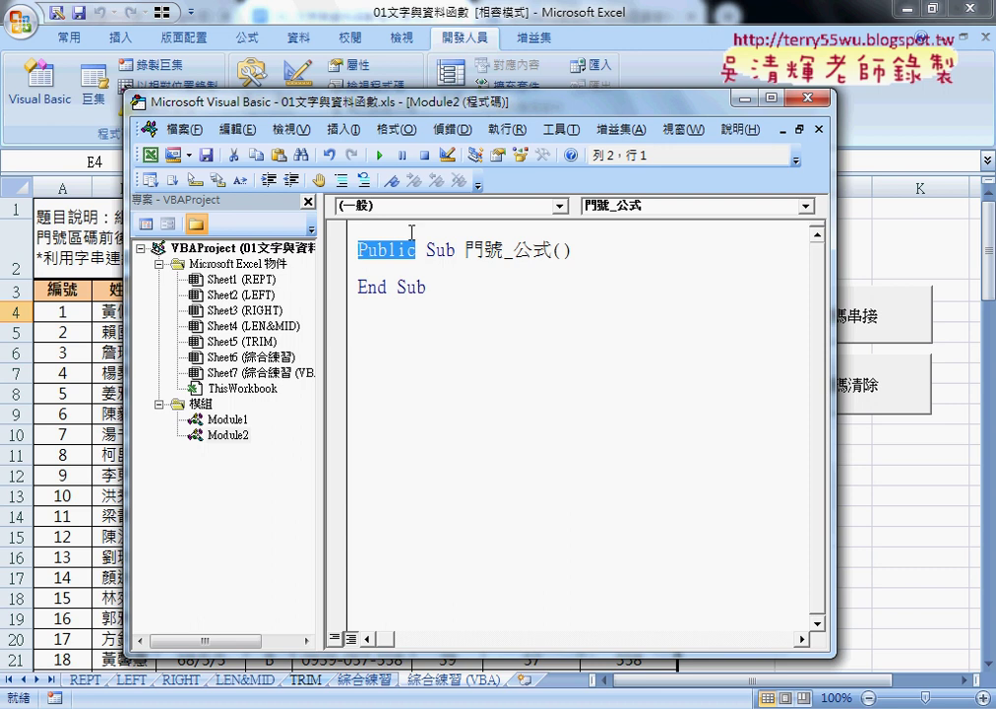
{"action": "left_click_drag", "start_coordinate": [425, 250], "coordinate": [581, 253]}
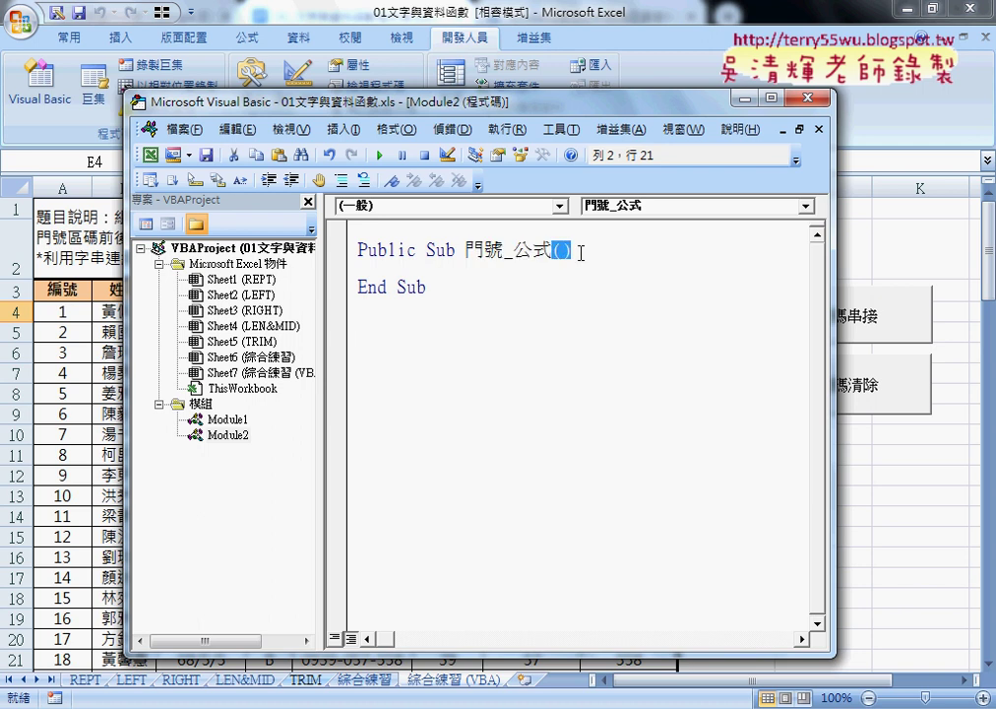
{"action": "key", "text": "Delete"}
{"action": "key", "text": "ctrl+z"}
{"action": "left_click_drag", "start_coordinate": [427, 287], "coordinate": [351, 252]}
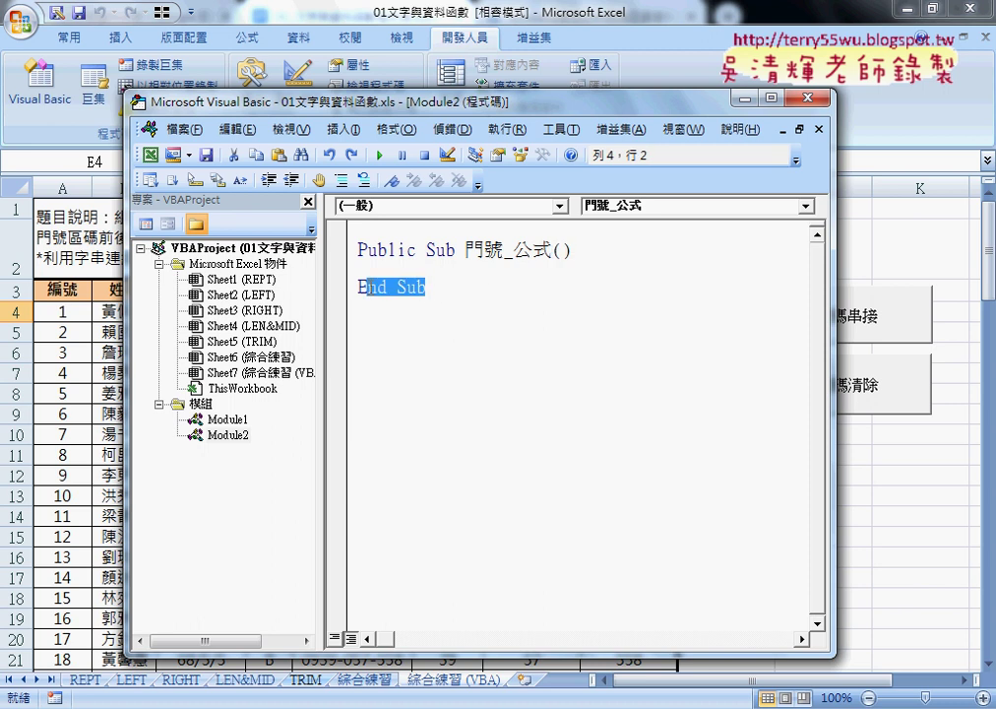
{"action": "left_click", "coordinate": [421, 269]}
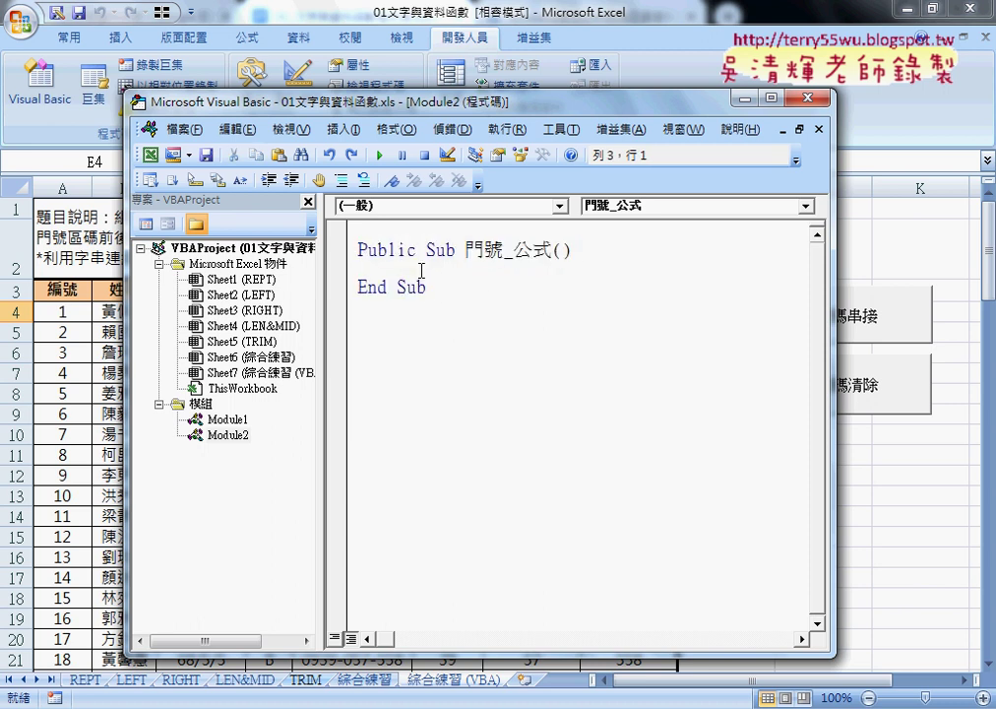
{"action": "key", "text": "Tab"}
Clear the existing numbers in the 手機 column and select cell E4
{"action": "left_click_drag", "start_coordinate": [468, 103], "coordinate": [778, 86]}
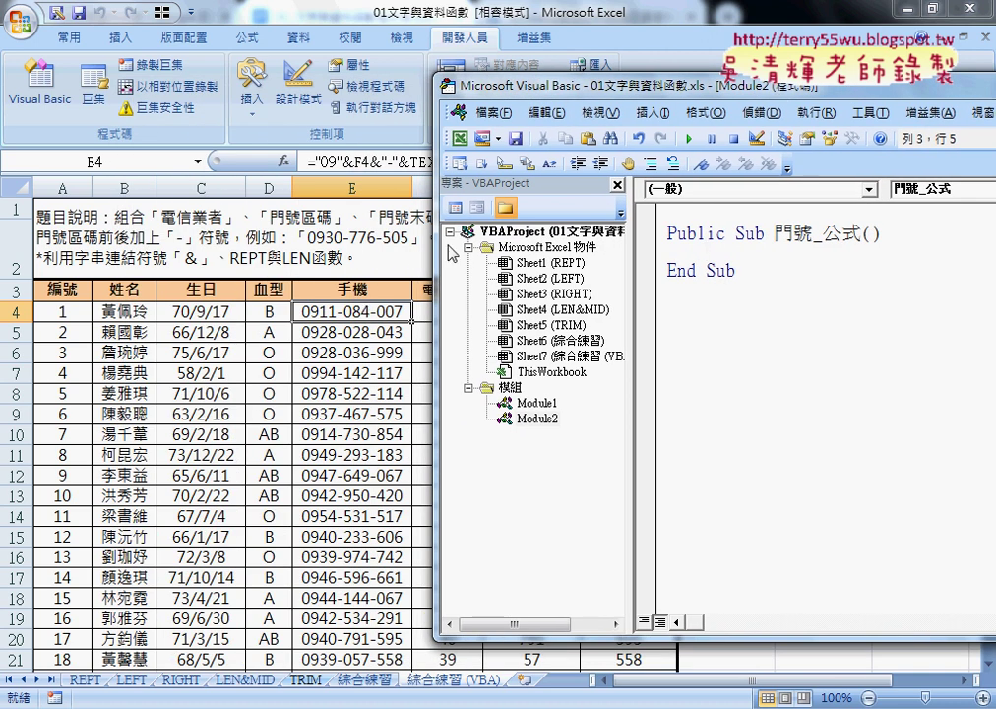
{"action": "left_click", "coordinate": [776, 382]}
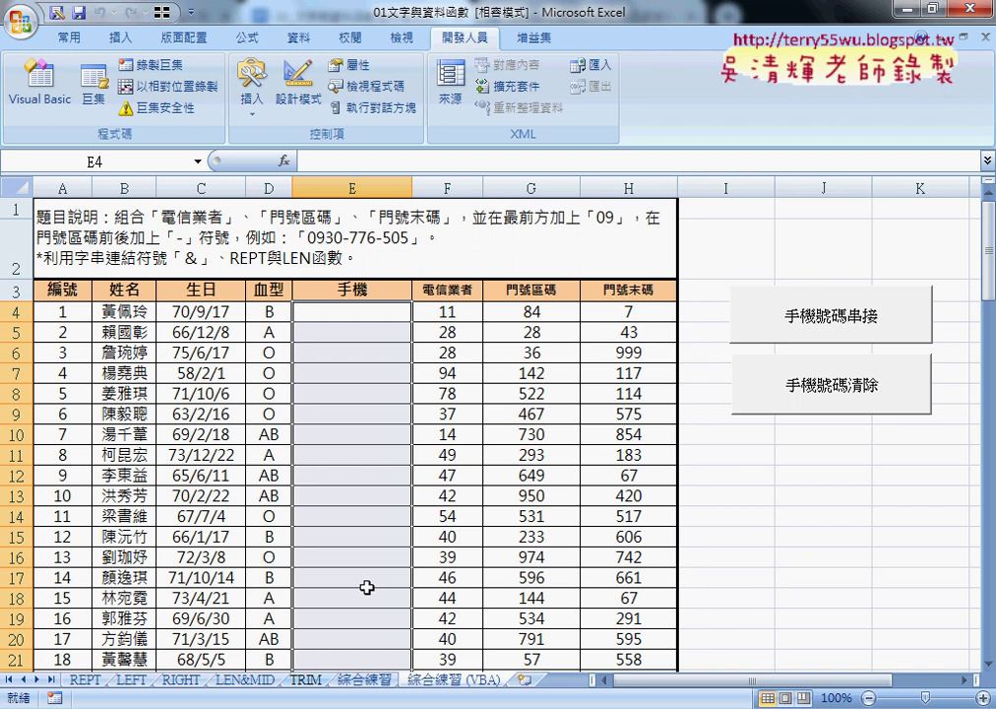
{"action": "left_click", "coordinate": [372, 313]}
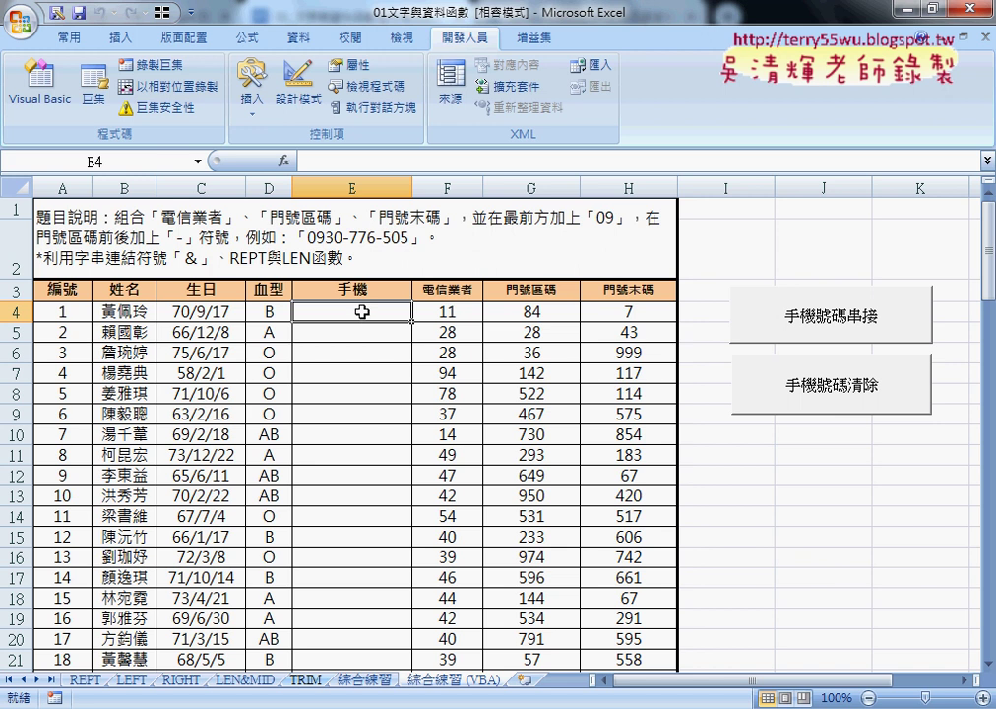
Back in the VBA editor, start the procedure body with cells(
{"action": "key", "text": "alt+F11"}
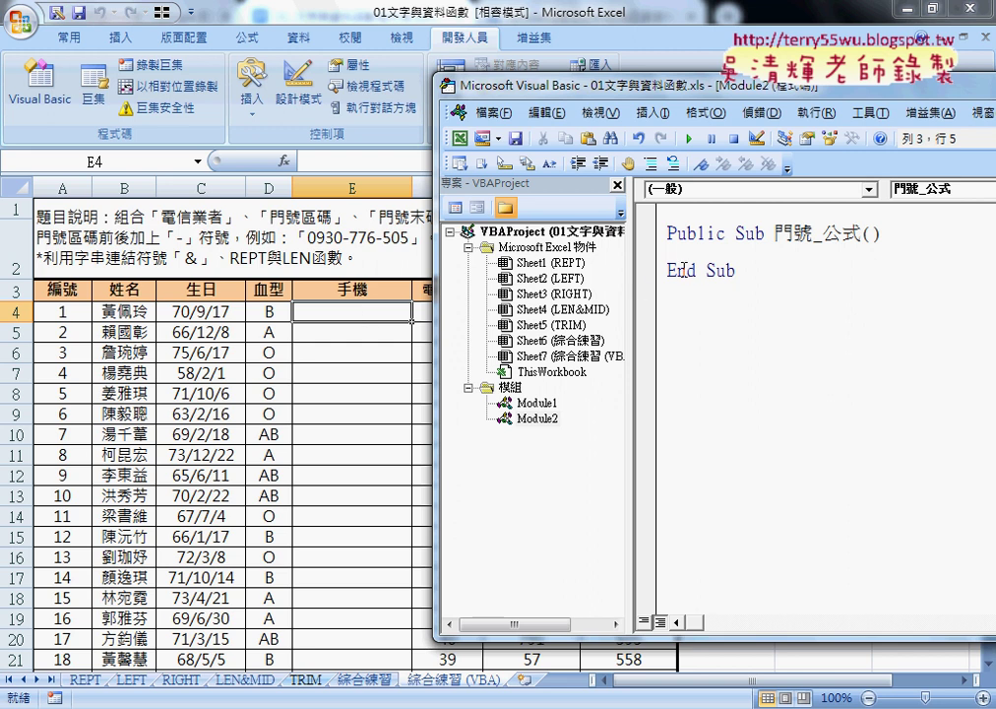
{"action": "left_click", "coordinate": [702, 264]}
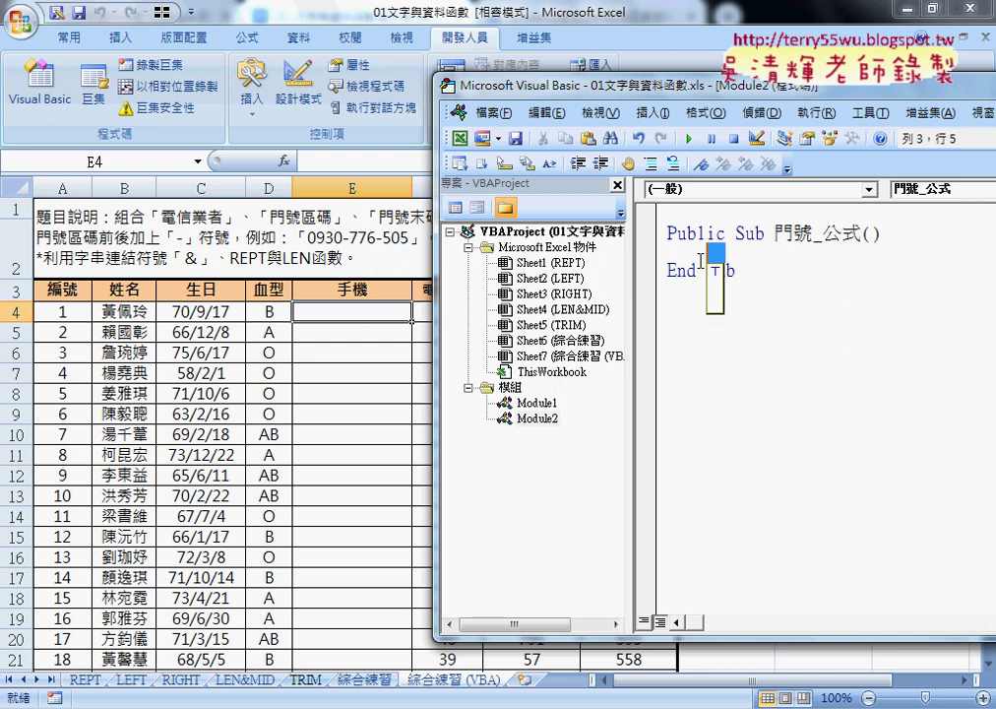
{"action": "type", "text": "cee"}
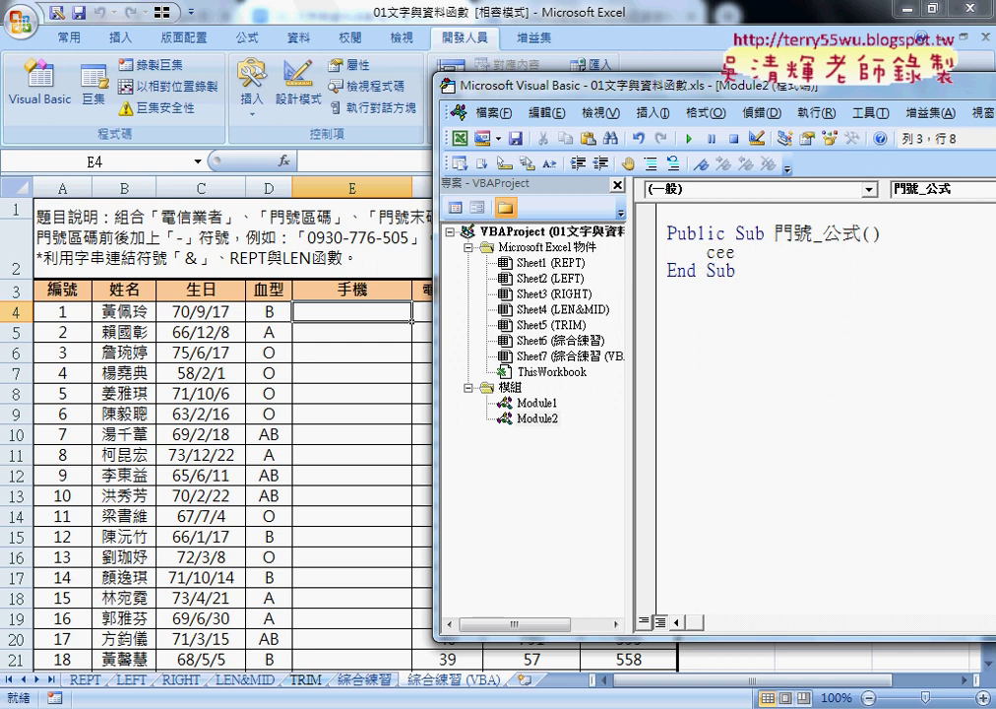
{"action": "key", "text": "BackSpace"}
{"action": "type", "text": "ll"}
{"action": "type", "text": "s"}
{"action": "type", "text": "("}
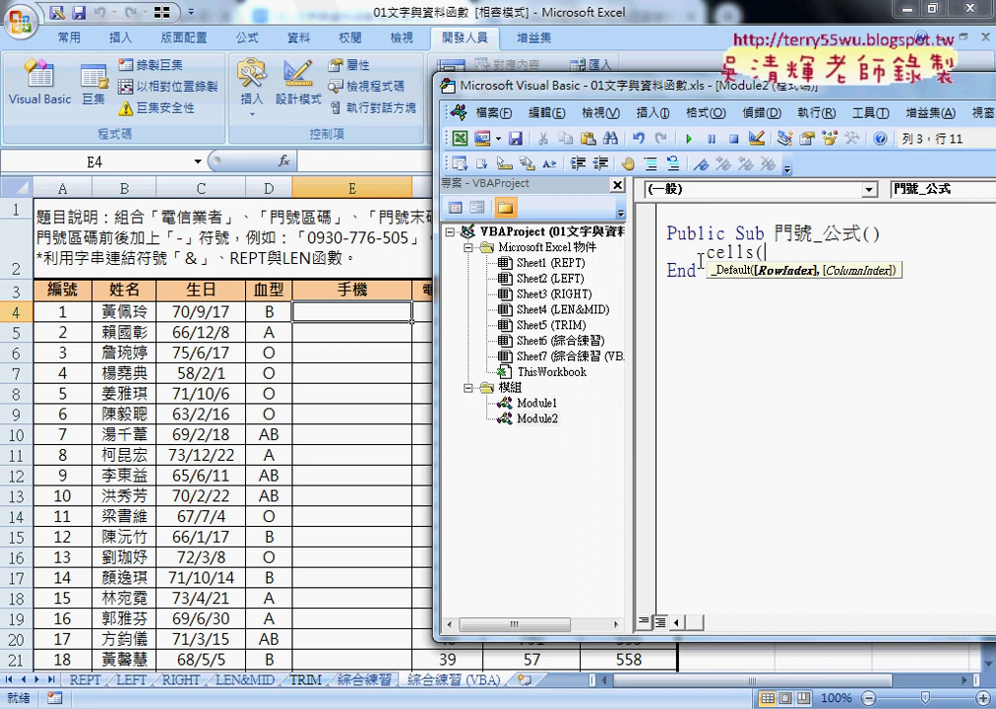
{"action": "key", "text": "Left"}
{"action": "key", "text": "shift+Left"}
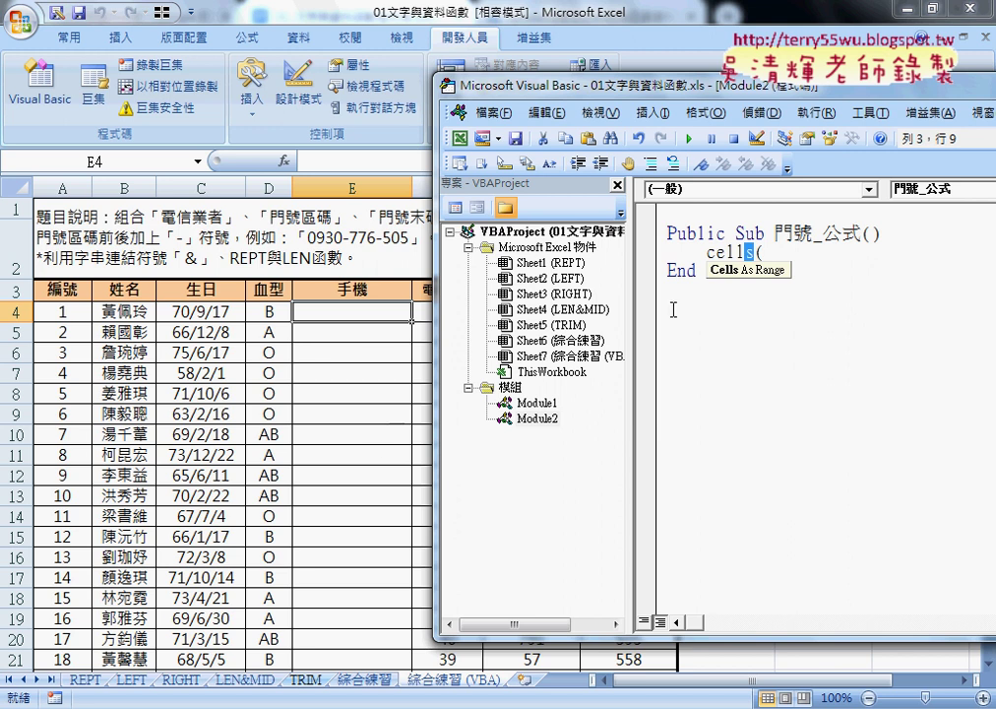
{"action": "left_click", "coordinate": [768, 253]}
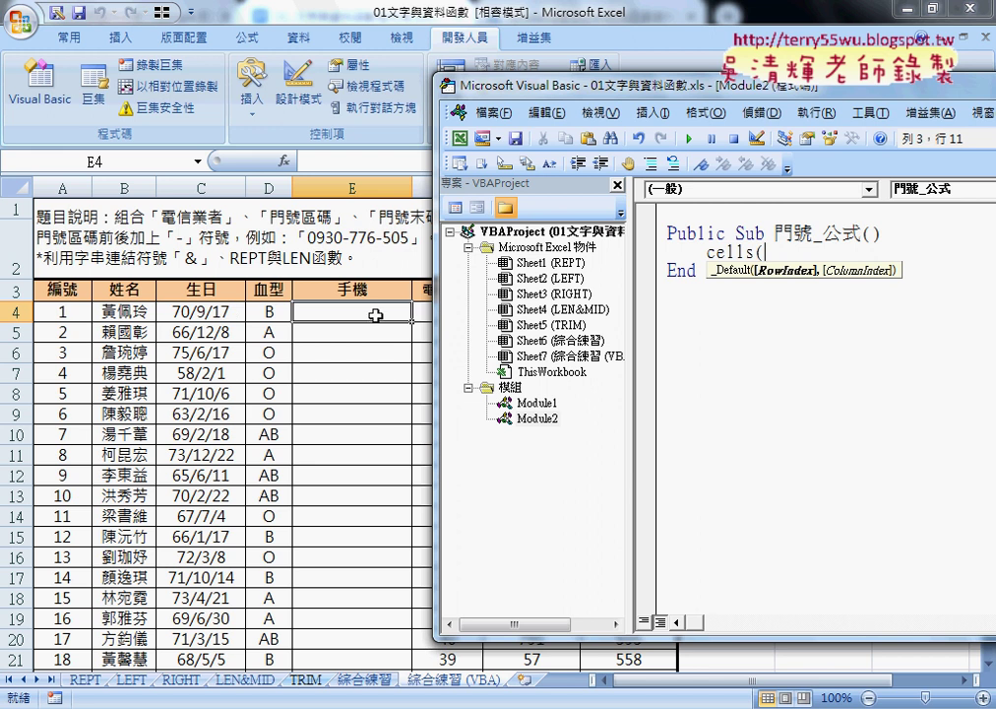
Continue the statement as cells(4,"E" with the closing quote
{"action": "type", "text": "4"}
{"action": "type", "text": ","}
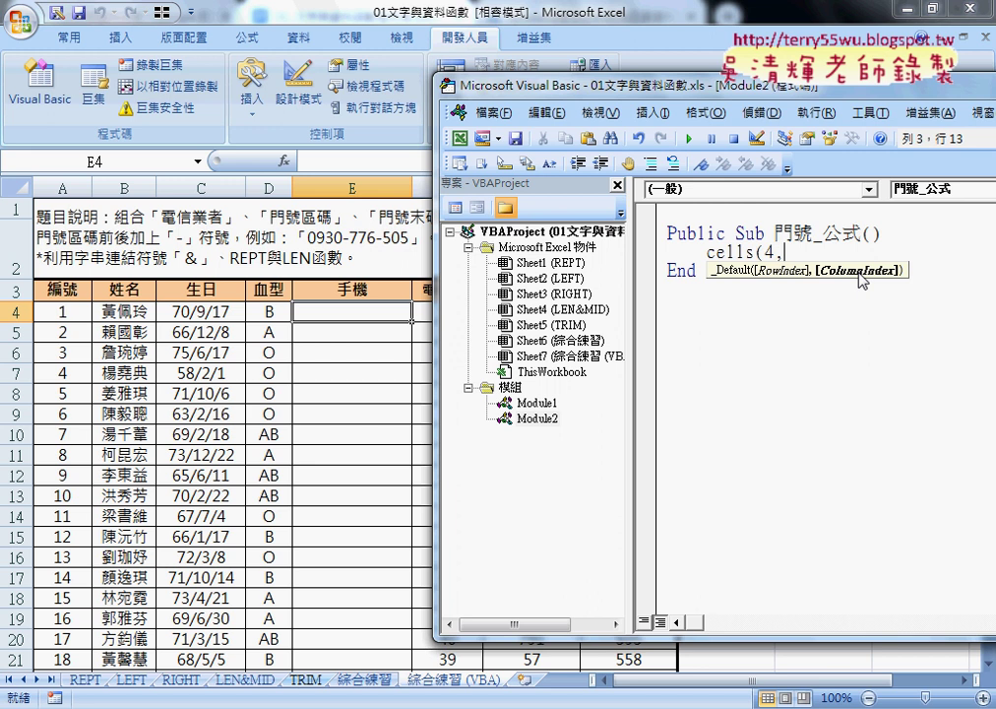
{"action": "type", "text": "5"}
{"action": "key", "text": "BackSpace"}
{"action": "type", "text": "\""}
{"action": "type", "text": "E"}
{"action": "type", "text": "\""}
{"action": "key", "text": "Left"}
{"action": "key", "text": "shift+Left"}
{"action": "key", "text": "shift+Right"}
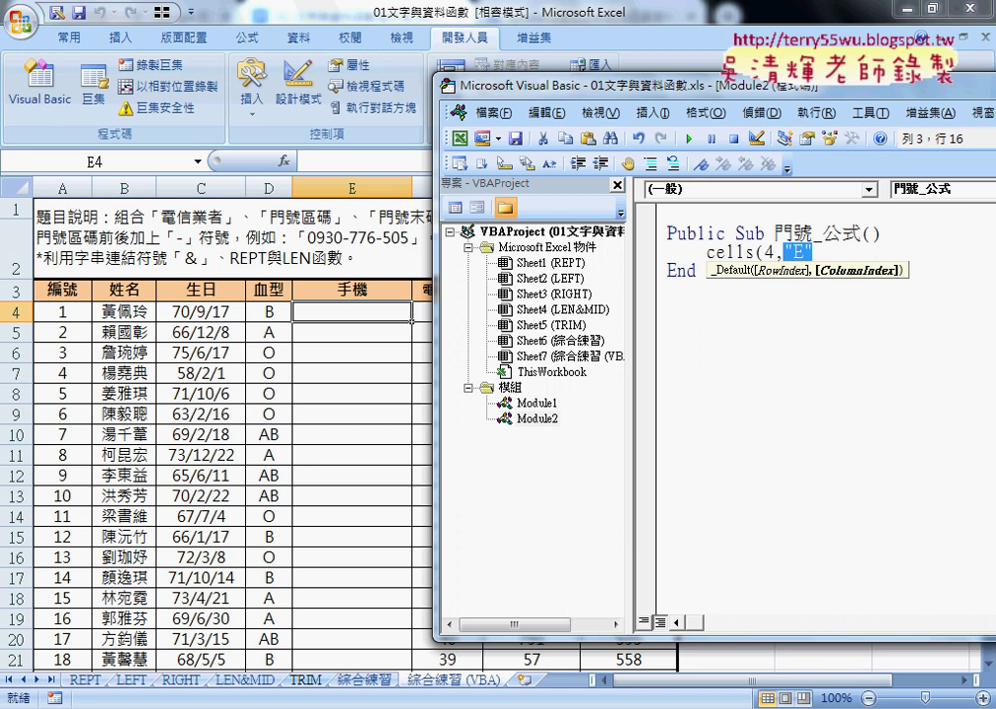
Dismiss the compile error, add )= after cells(4,"E", and annotate the reference on screen
{"action": "left_click", "coordinate": [859, 273]}
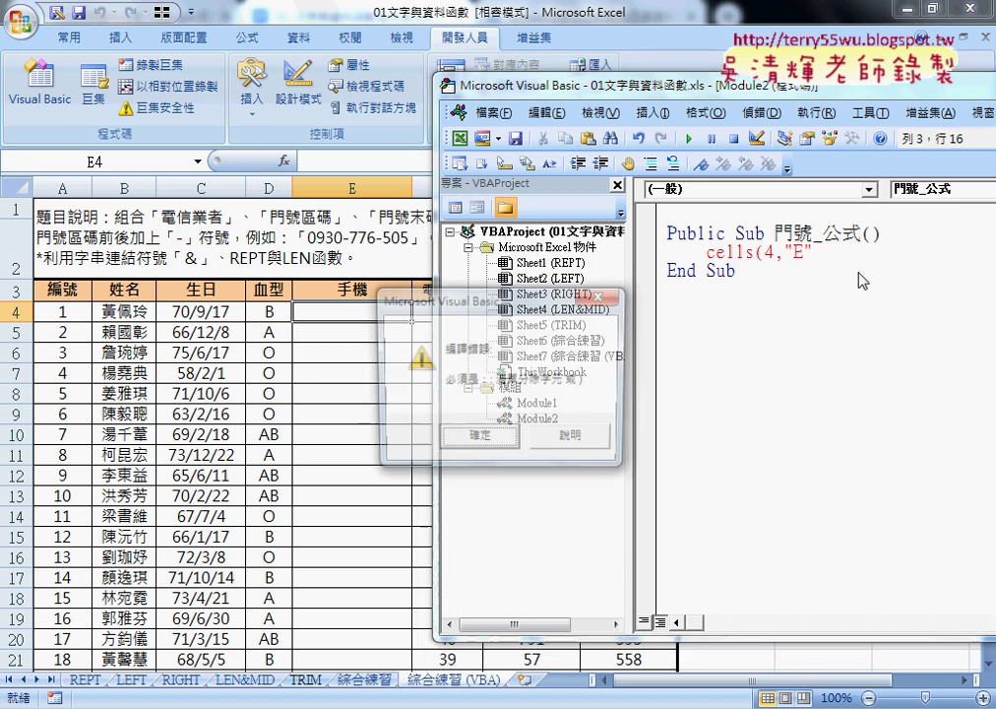
{"action": "key", "text": "Return"}
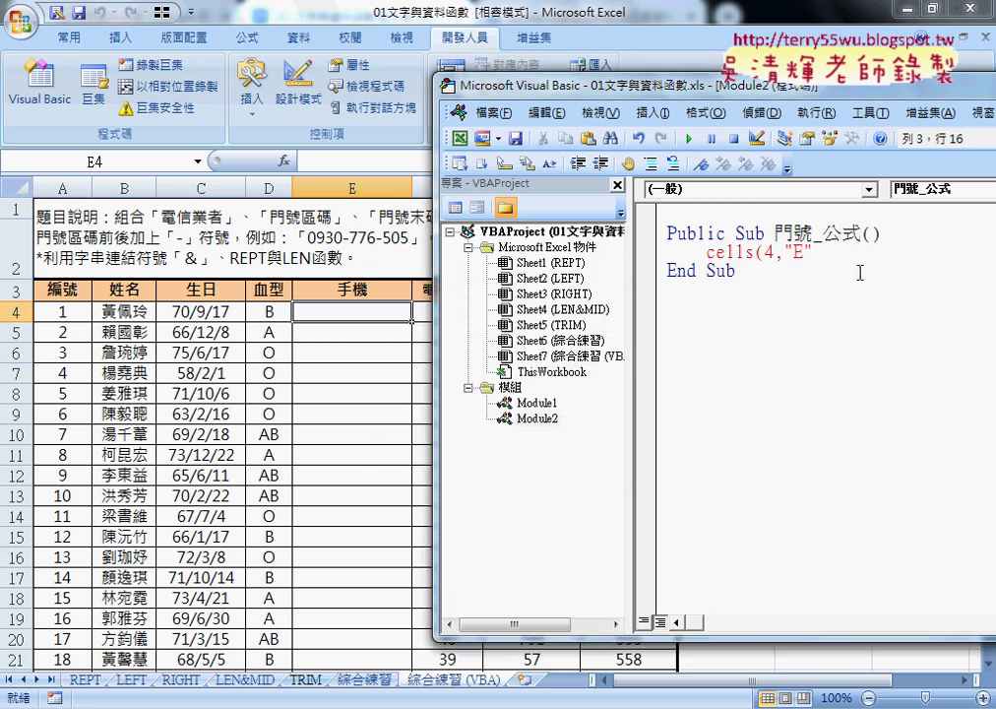
{"action": "type", "text": ")"}
{"action": "type", "text": "="}
{"action": "left_click_drag", "start_coordinate": [822, 253], "coordinate": [707, 253]}
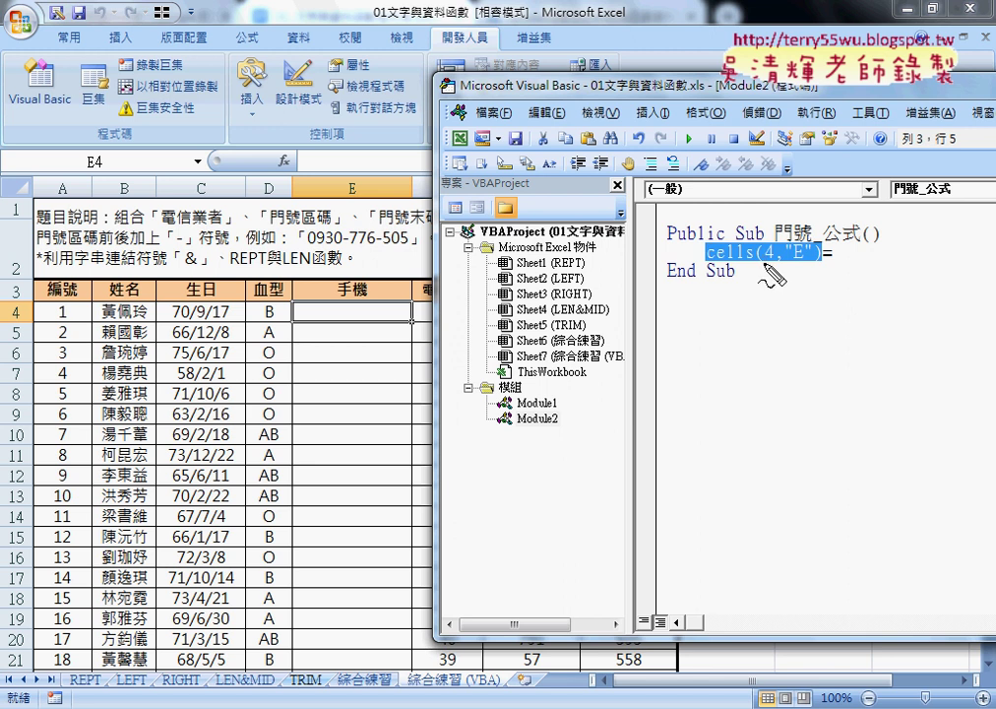
{"action": "left_click_drag", "start_coordinate": [908, 246], "coordinate": [822, 239]}
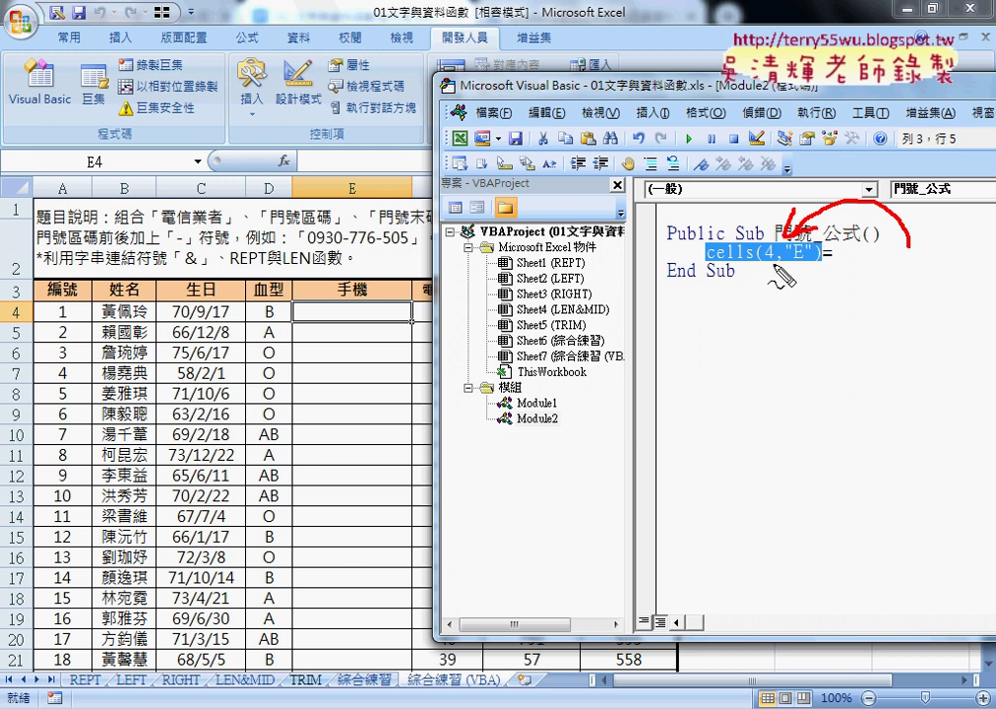
{"action": "left_click_drag", "start_coordinate": [707, 262], "coordinate": [821, 263]}
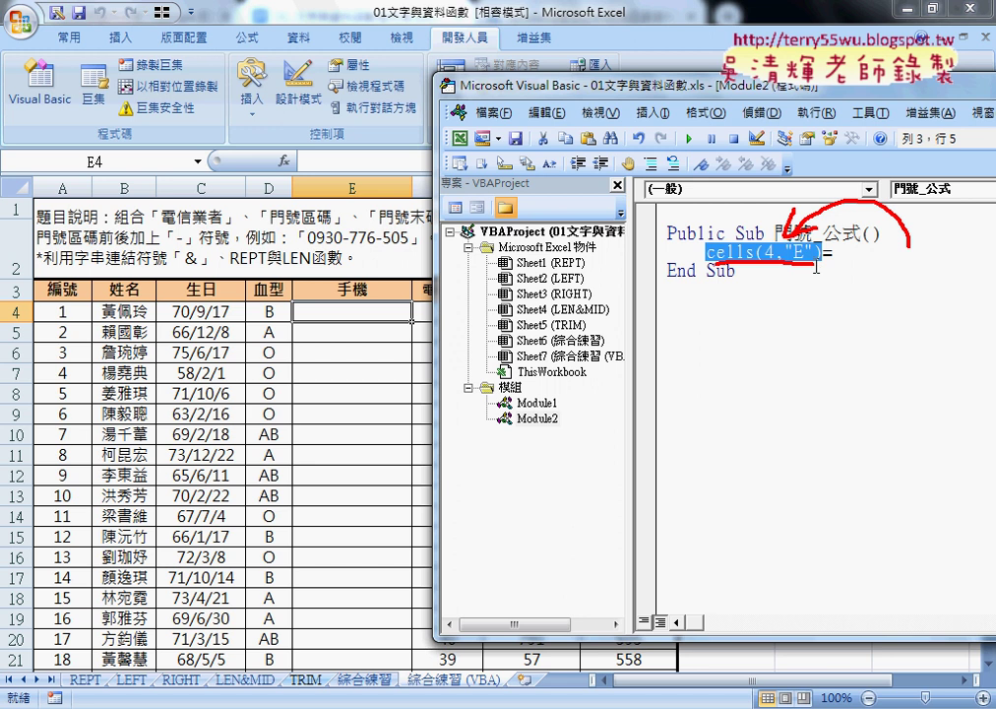
{"action": "key", "text": "Escape"}
Finish the line as Cells(4, "E") = "" and let it auto-format
{"action": "left_click", "coordinate": [849, 254]}
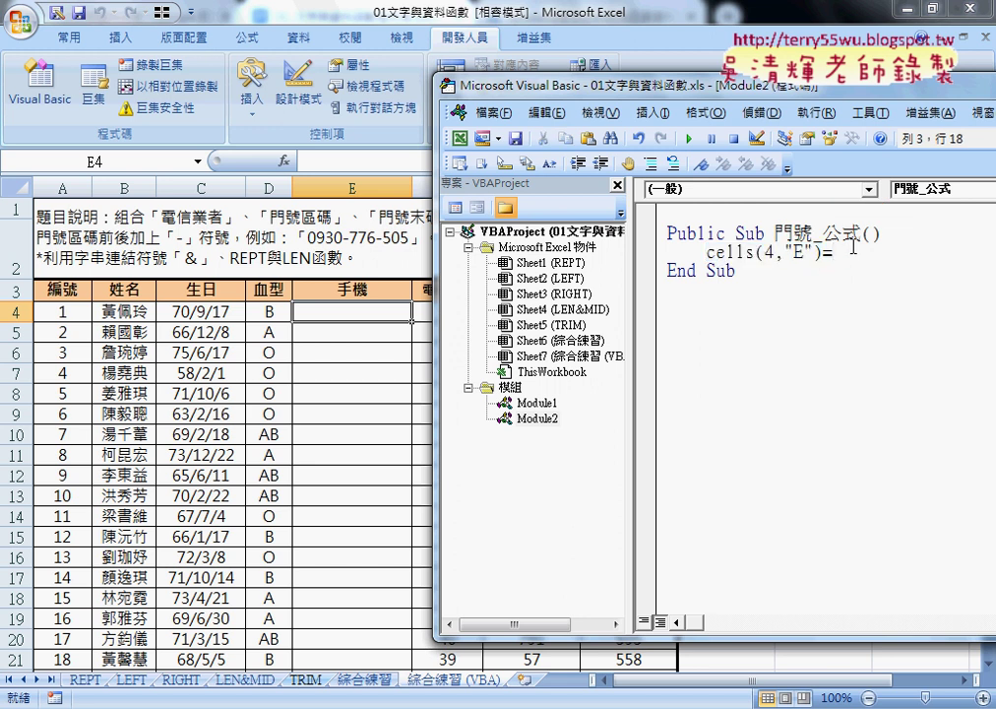
{"action": "type", "text": "\"\""}
{"action": "left_click", "coordinate": [848, 254]}
{"action": "key", "text": "Down"}
{"action": "double_click", "coordinate": [870, 253]}
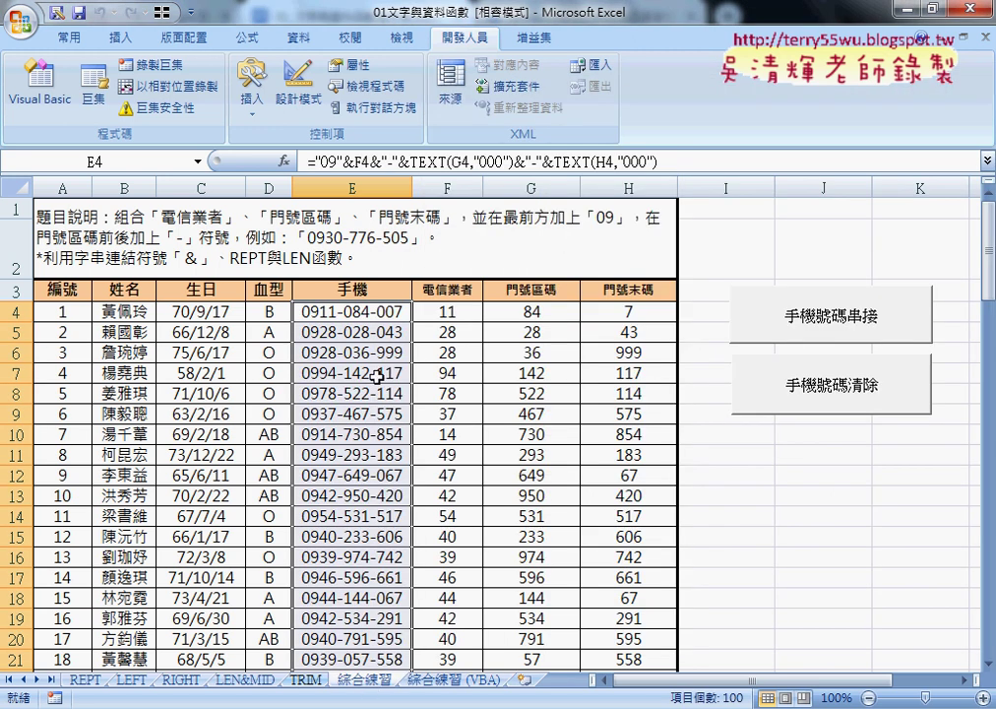
Copy E4's formula from the formula bar, then go to the 綜合練習 (VBA) sheet's code
{"action": "left_click", "coordinate": [438, 162]}
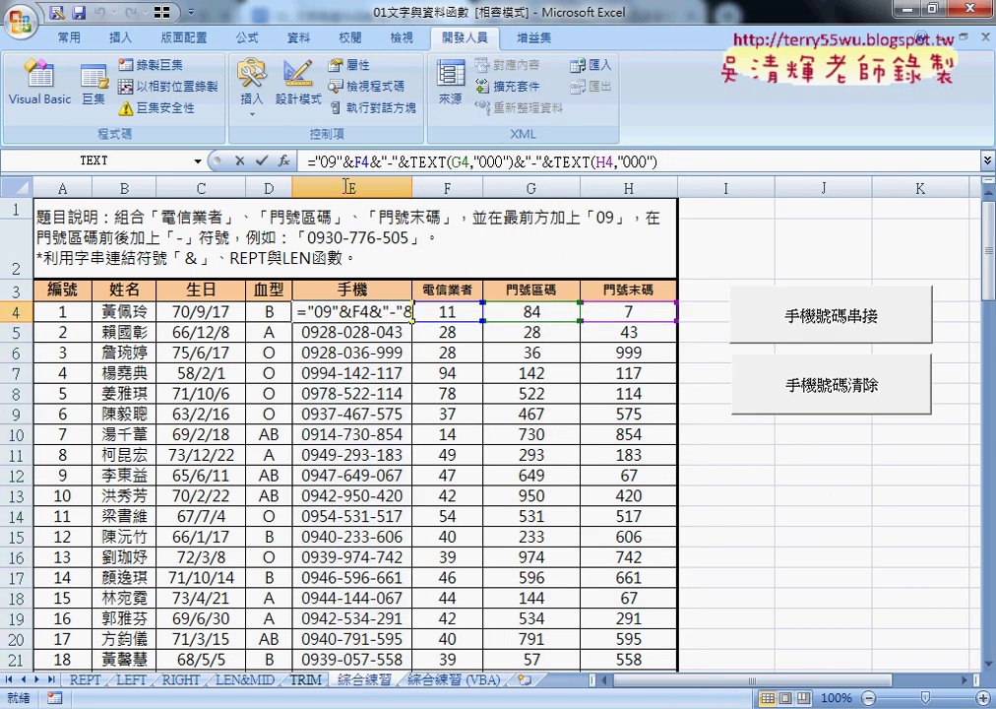
{"action": "left_click_drag", "start_coordinate": [308, 160], "coordinate": [659, 160]}
{"action": "right_click", "coordinate": [380, 161]}
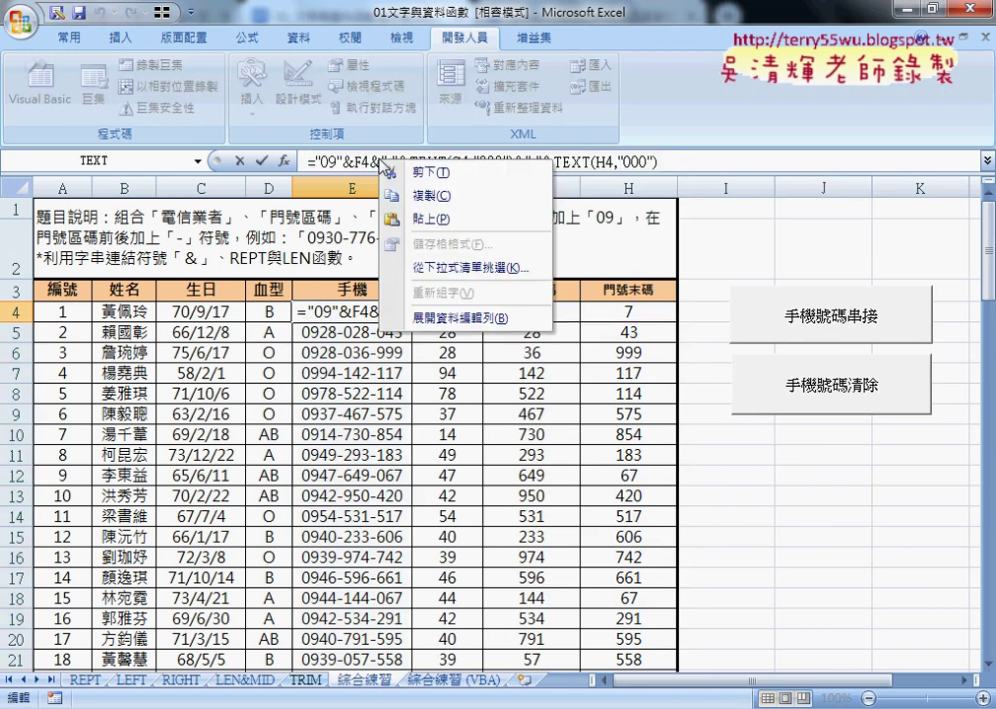
{"action": "left_click", "coordinate": [438, 197]}
{"action": "left_click", "coordinate": [239, 160]}
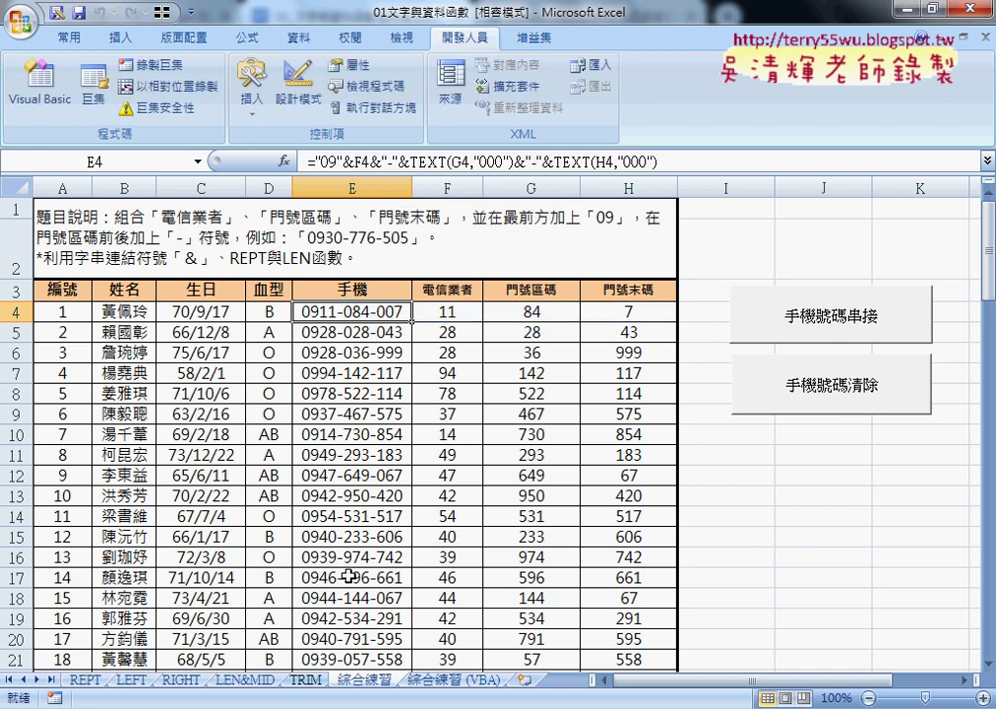
{"action": "left_click", "coordinate": [456, 681]}
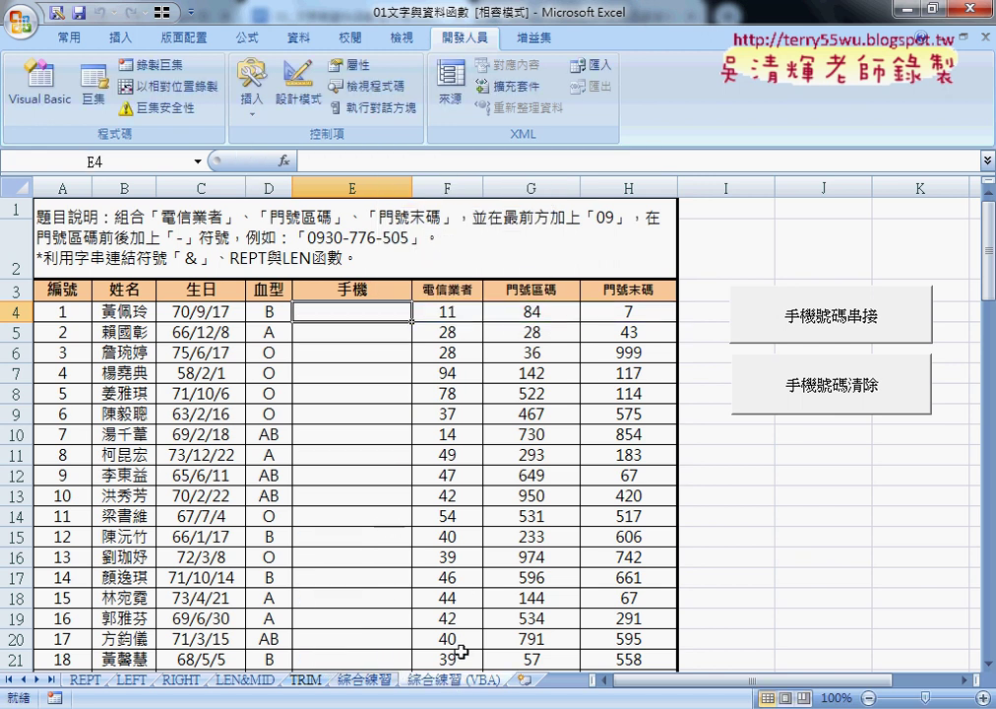
{"action": "key", "text": "alt+F11"}
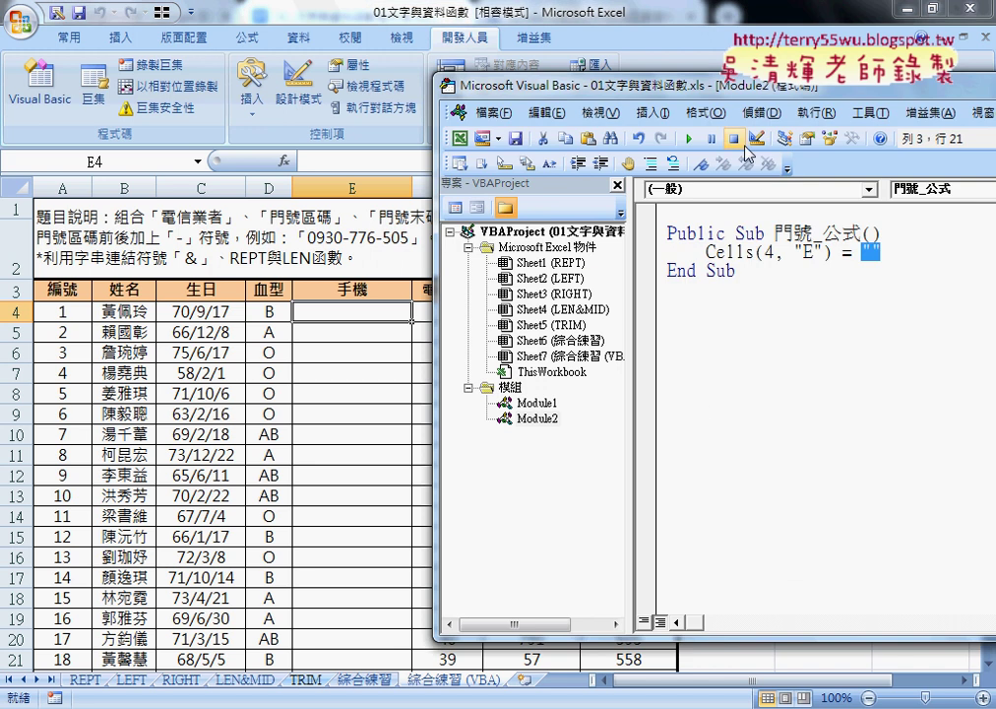
Paste the copied formula between the empty quotes of Cells(4, "E") = "", triggering a compile error
{"action": "left_click_drag", "start_coordinate": [551, 86], "coordinate": [255, 70]}
{"action": "left_click", "coordinate": [619, 255]}
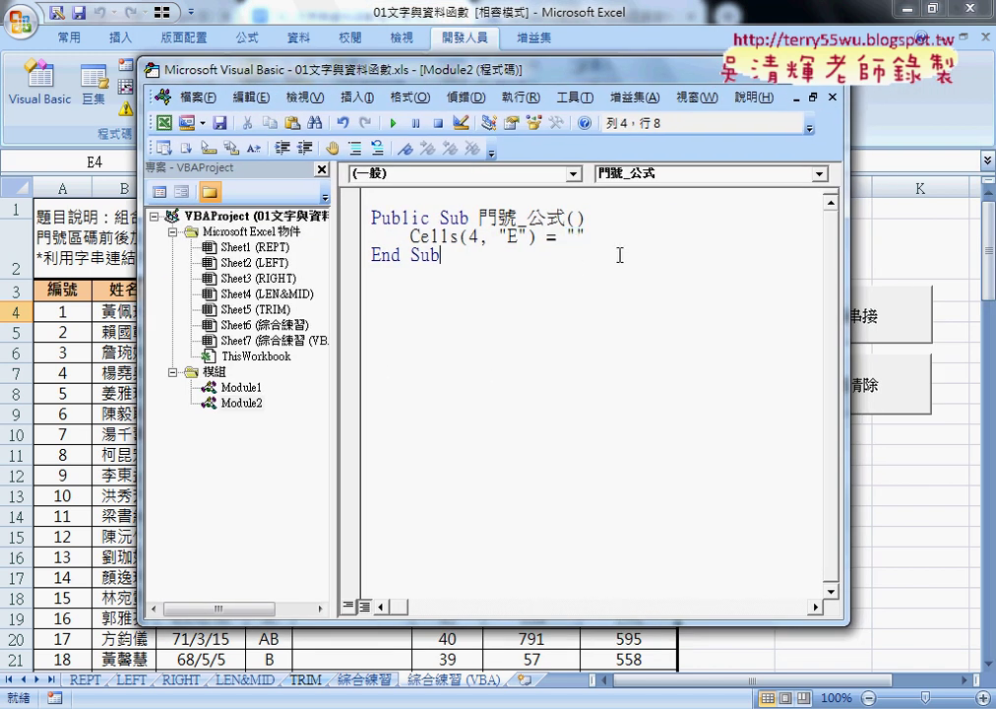
{"action": "left_click", "coordinate": [578, 237]}
{"action": "key", "text": "ctrl+v"}
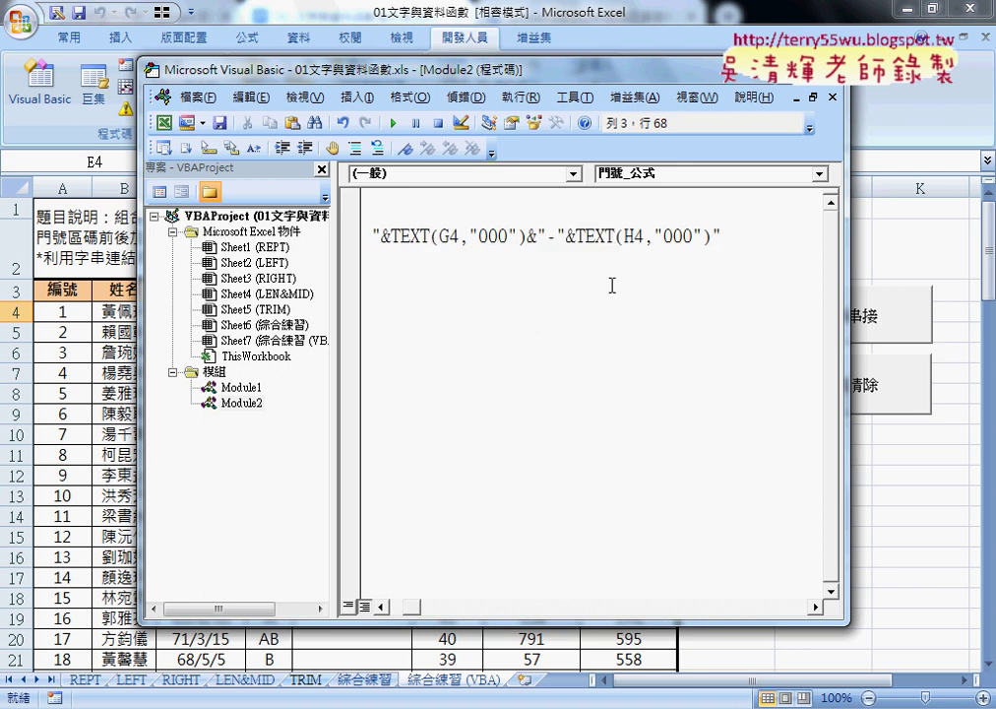
{"action": "left_click_drag", "start_coordinate": [418, 606], "coordinate": [401, 607]}
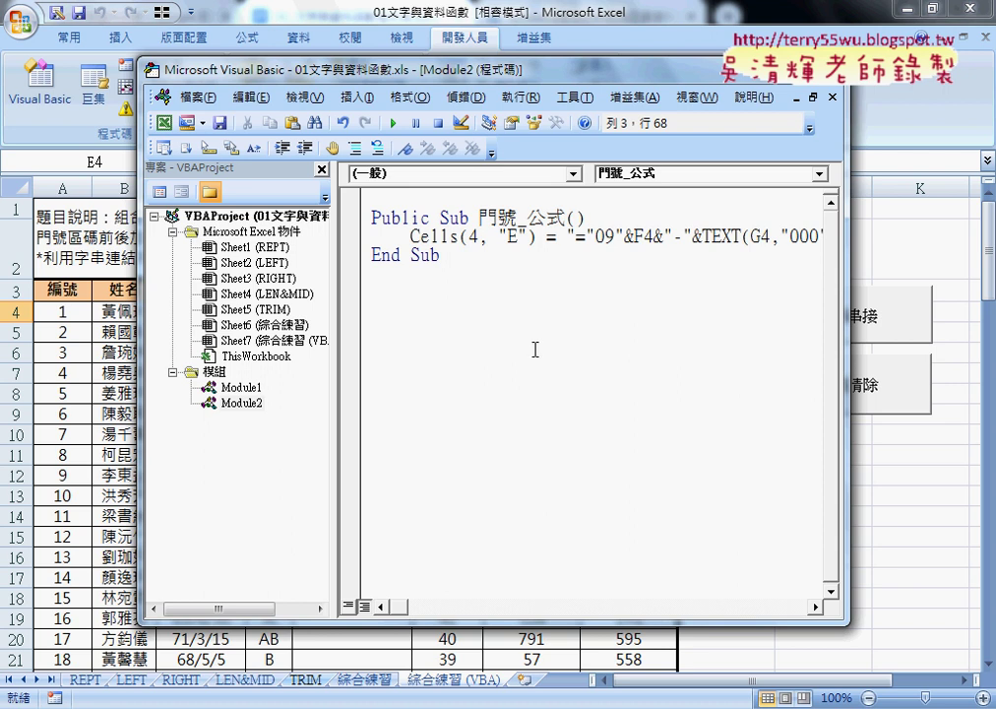
{"action": "mouse_move", "coordinate": [574, 236]}
{"action": "left_mouse_down"}
{"action": "mouse_move", "coordinate": [911, 232]}
{"action": "mouse_move", "coordinate": [793, 233]}
{"action": "left_mouse_up"}
{"action": "key", "text": "ctrl+c"}
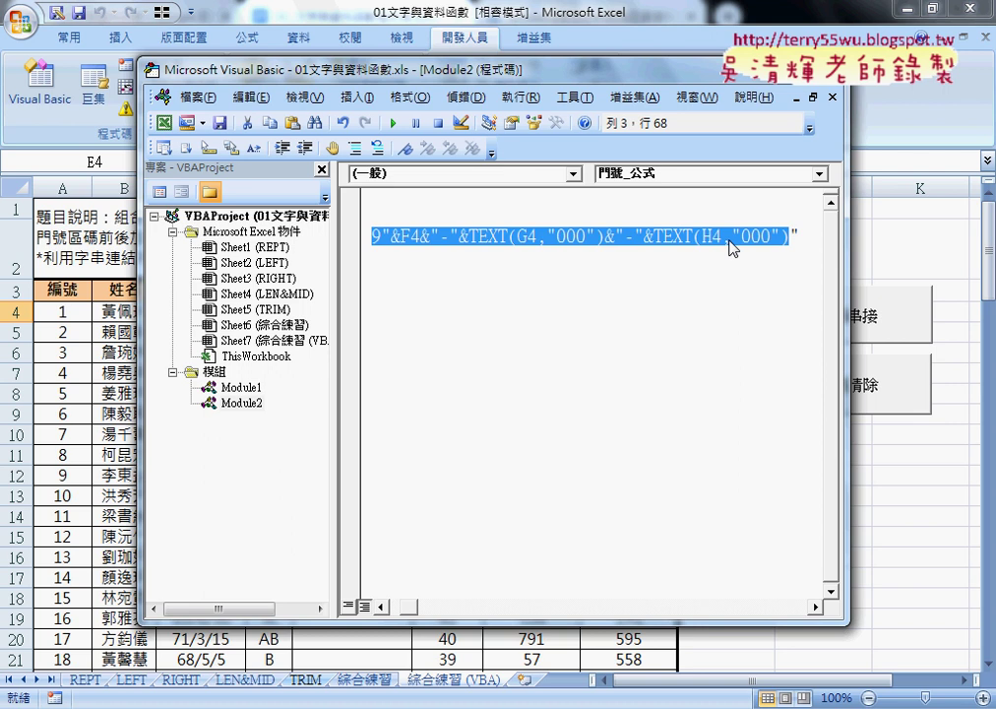
{"action": "left_click_drag", "start_coordinate": [406, 604], "coordinate": [391, 604]}
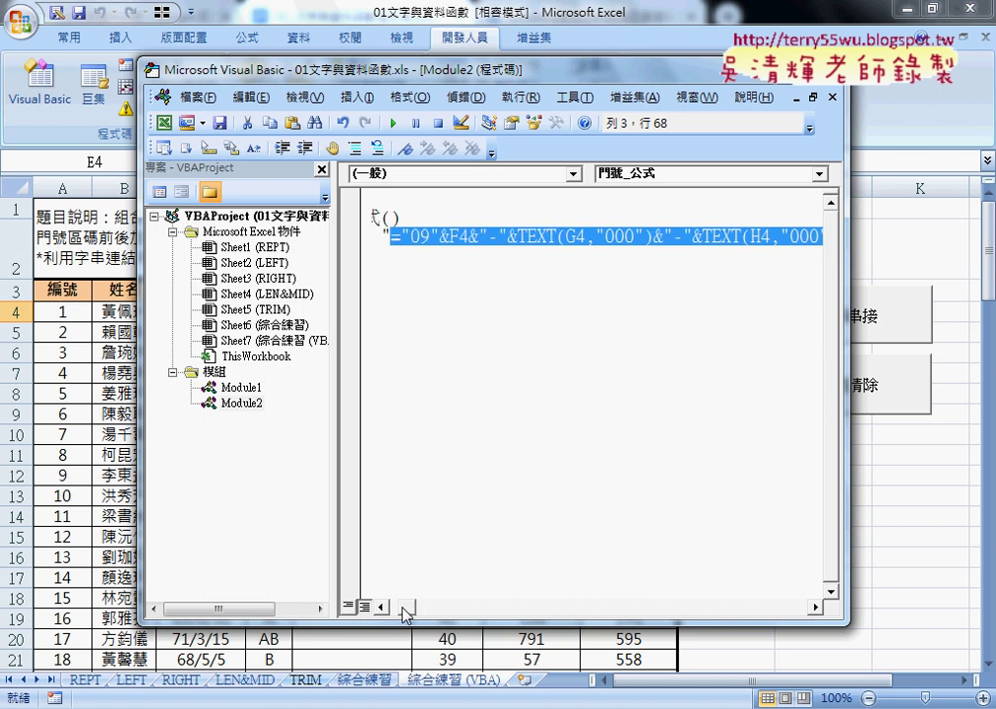
{"action": "left_click", "coordinate": [464, 459]}
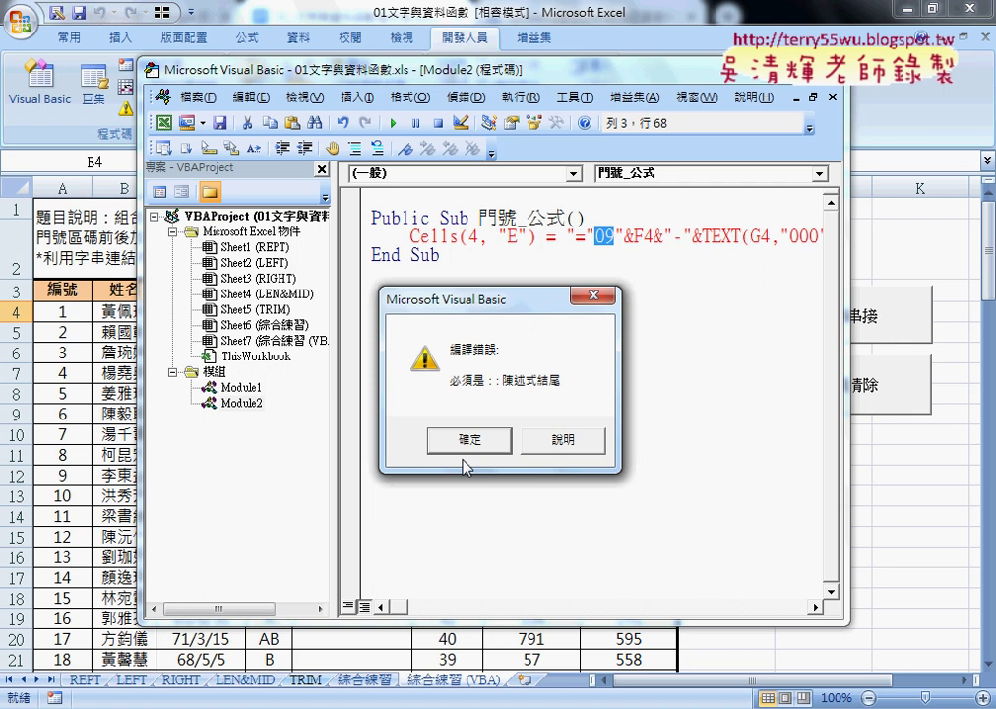
Dismiss the error and delete the pasted formula, restoring Cells(4, "E") = ""
{"action": "left_click", "coordinate": [468, 441]}
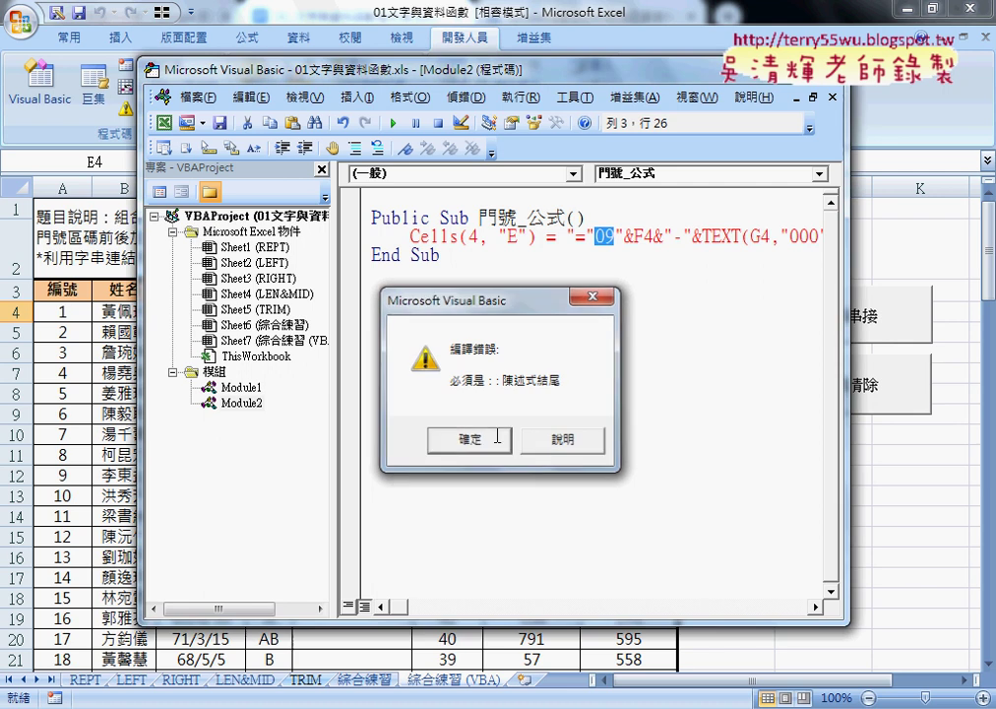
{"action": "left_click", "coordinate": [580, 237]}
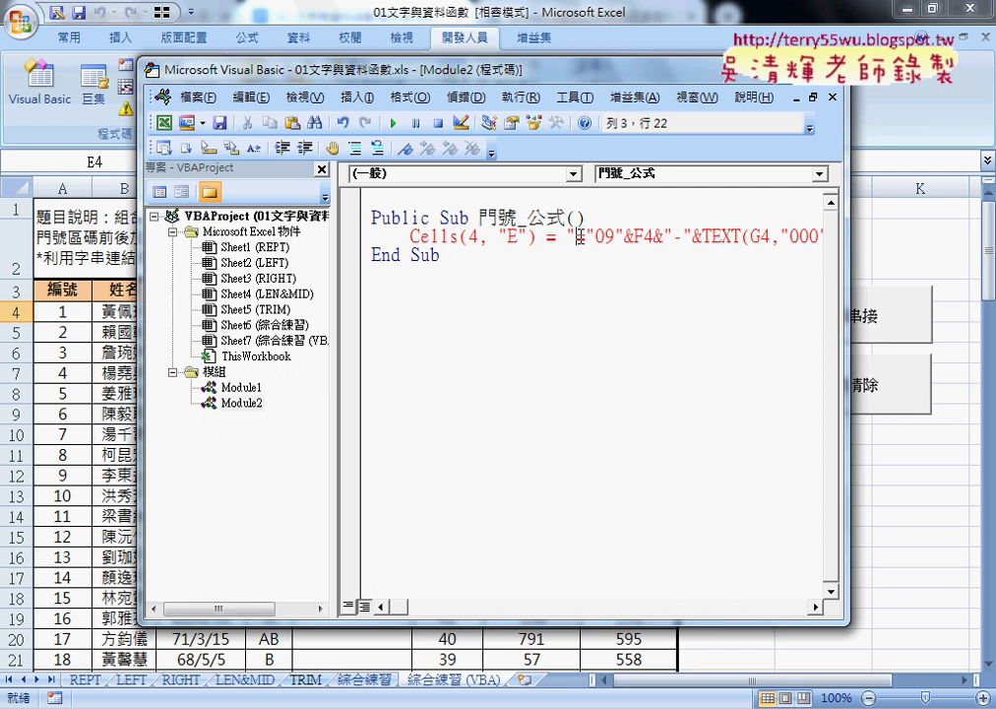
{"action": "key", "text": "shift+End"}
{"action": "key", "text": "Delete"}
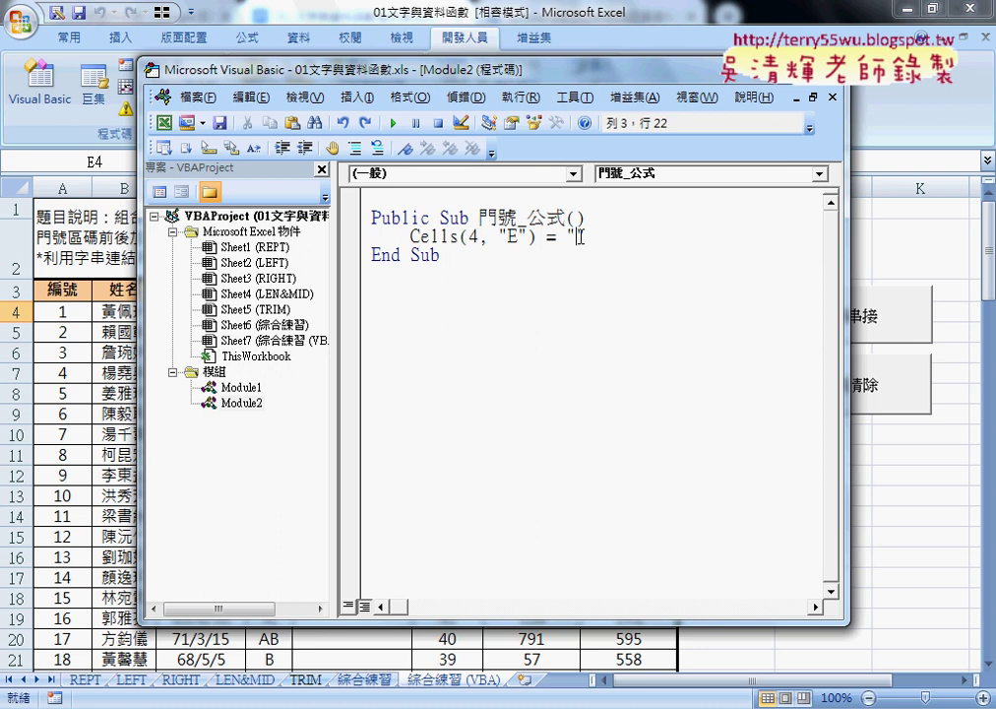
{"action": "type", "text": "\""}
{"action": "mouse_move", "coordinate": [552, 76]}
{"action": "left_mouse_down"}
{"action": "mouse_move", "coordinate": [577, 362]}
{"action": "mouse_move", "coordinate": [699, 65]}
{"action": "left_mouse_up"}
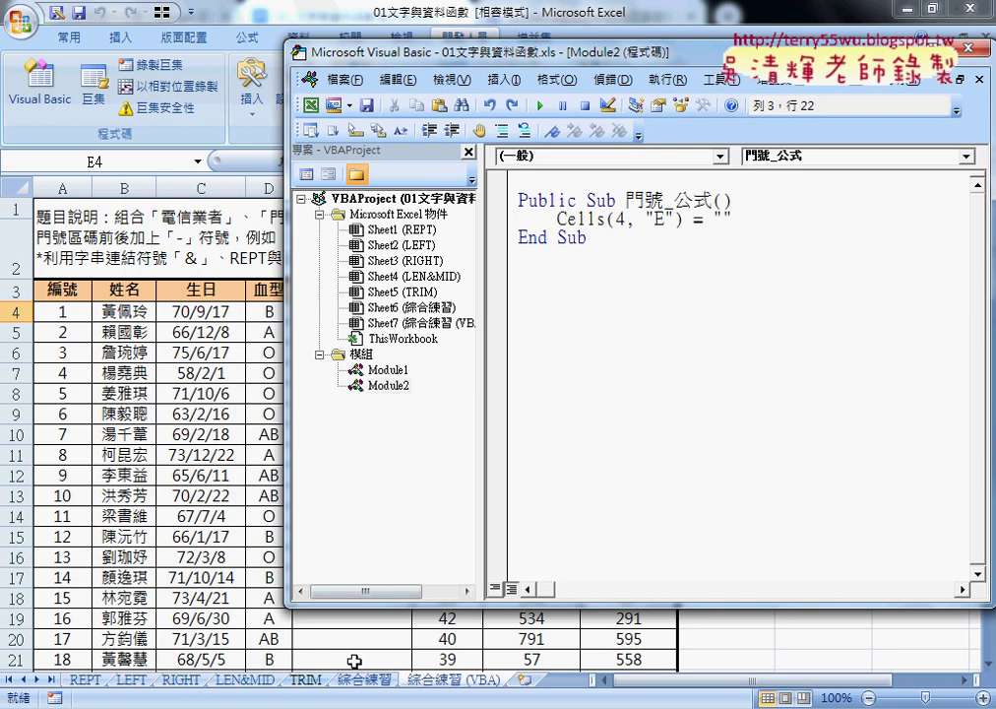
{"action": "key", "text": "alt+F11"}
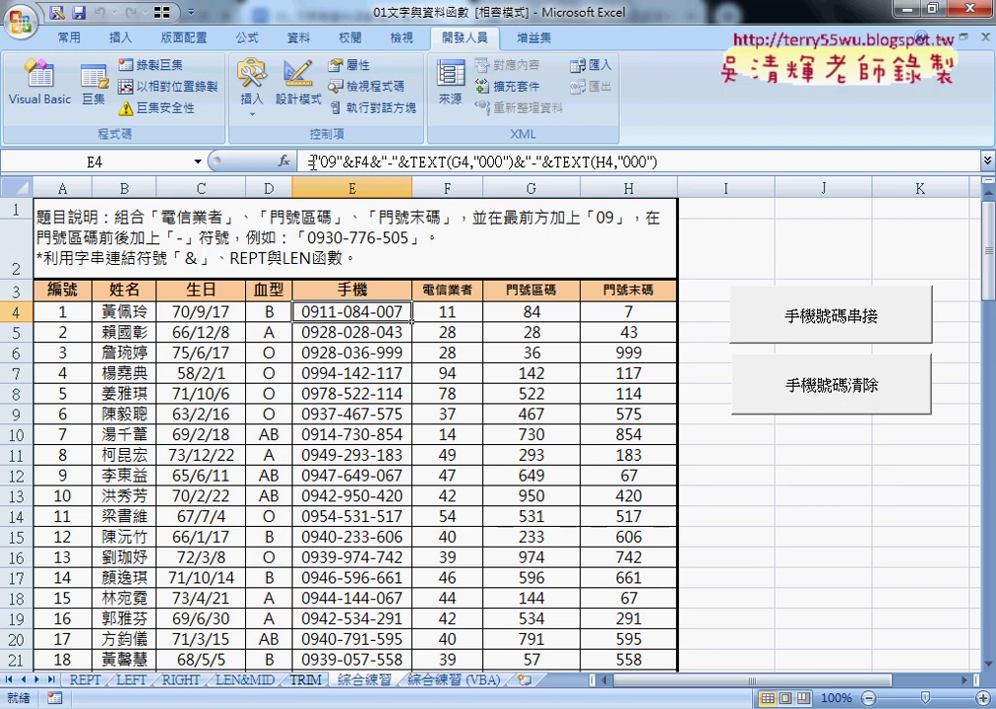
{"action": "left_click", "coordinate": [311, 161]}
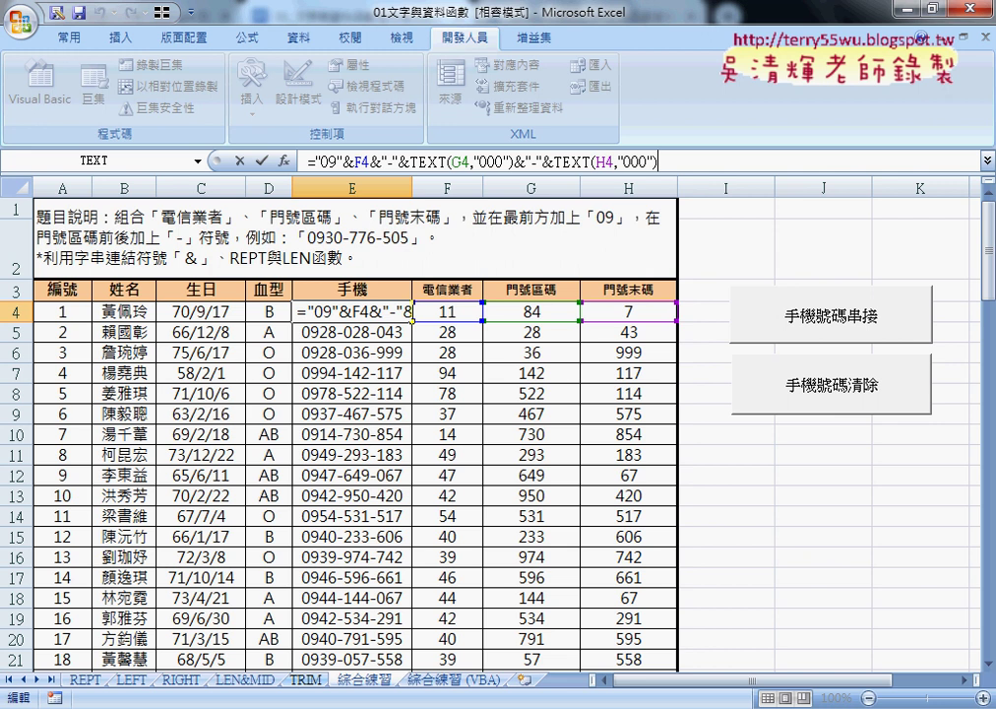
{"action": "key", "text": "alt+F11"}
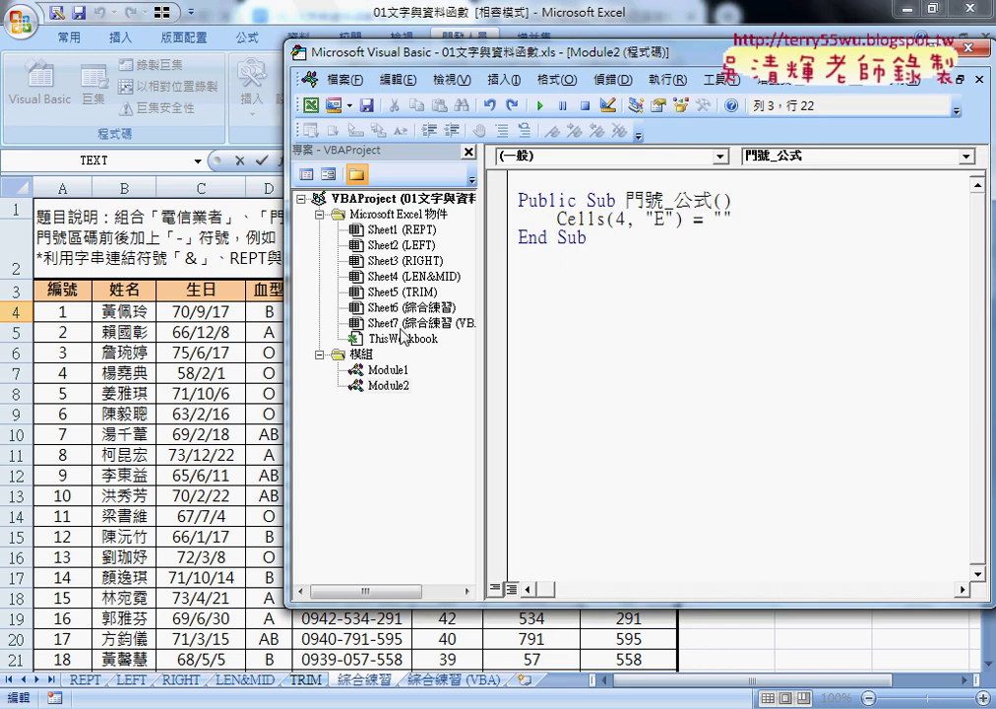
{"action": "left_click", "coordinate": [262, 160]}
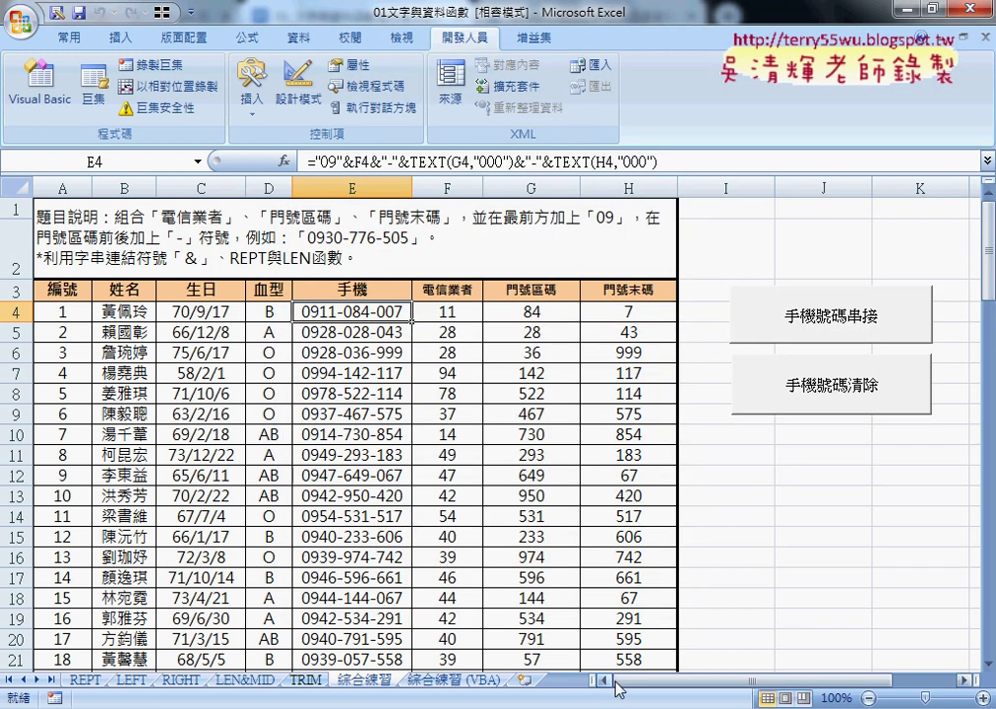
{"action": "key", "text": "alt+F11"}
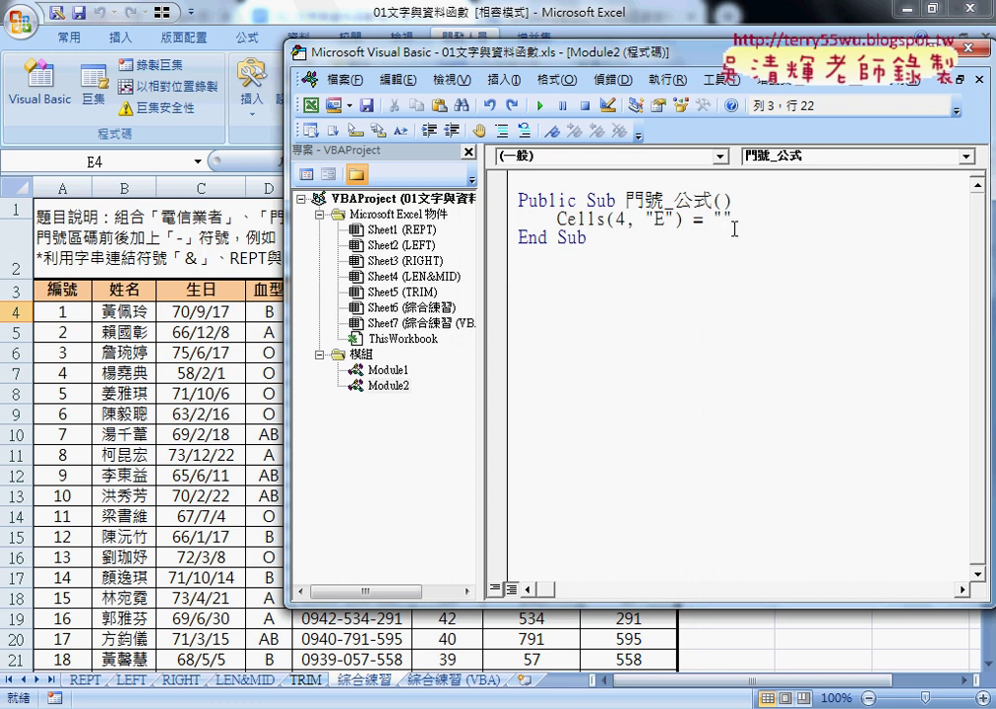
{"action": "key", "text": "ctrl+v"}
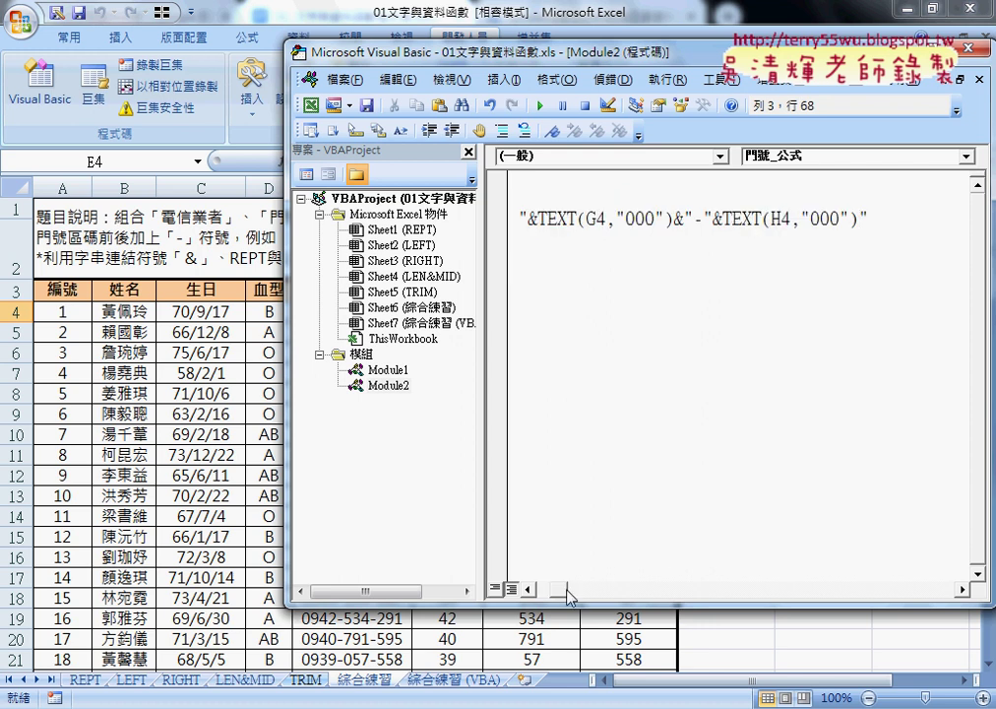
{"action": "left_click_drag", "start_coordinate": [568, 596], "coordinate": [556, 590]}
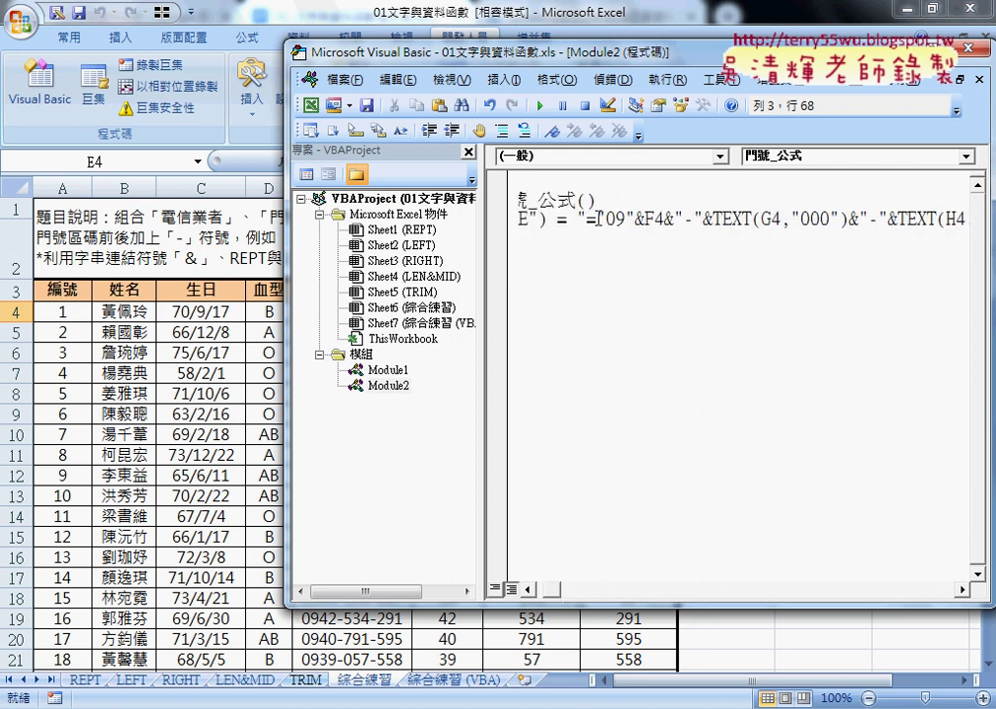
{"action": "left_click", "coordinate": [596, 215]}
{"action": "type", "text": "\""}
{"action": "key", "text": "Right"}
{"action": "key", "text": "Right"}
{"action": "key", "text": "Right"}
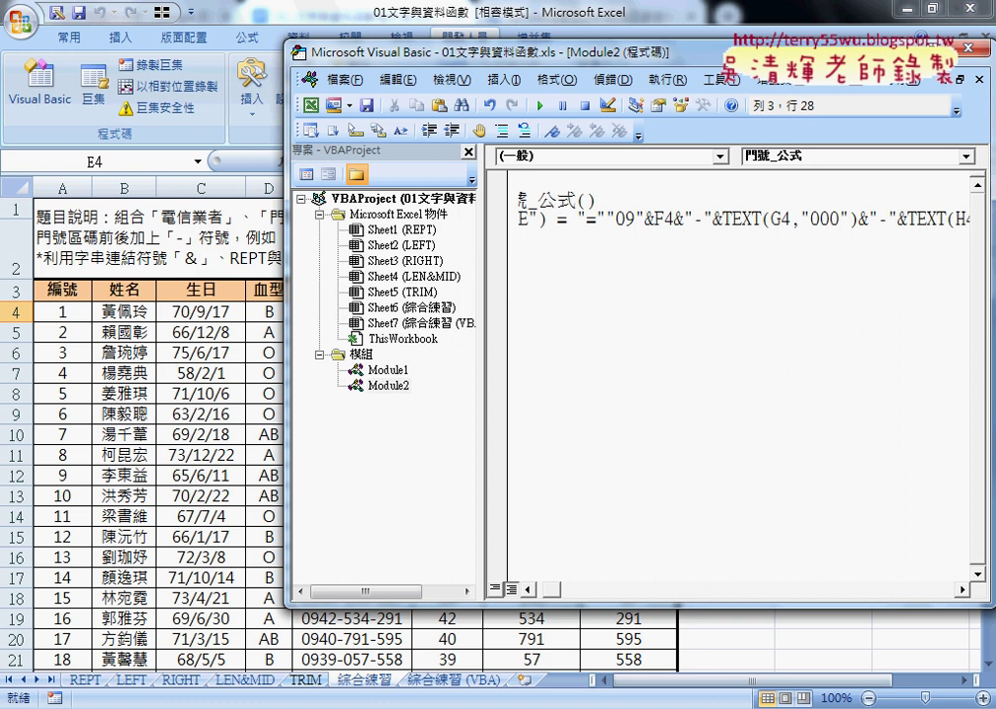
{"action": "type", "text": "\""}
{"action": "key", "text": "Right"}
{"action": "key", "text": "Right"}
{"action": "key", "text": "Right"}
{"action": "key", "text": "Right"}
{"action": "key", "text": "Right"}
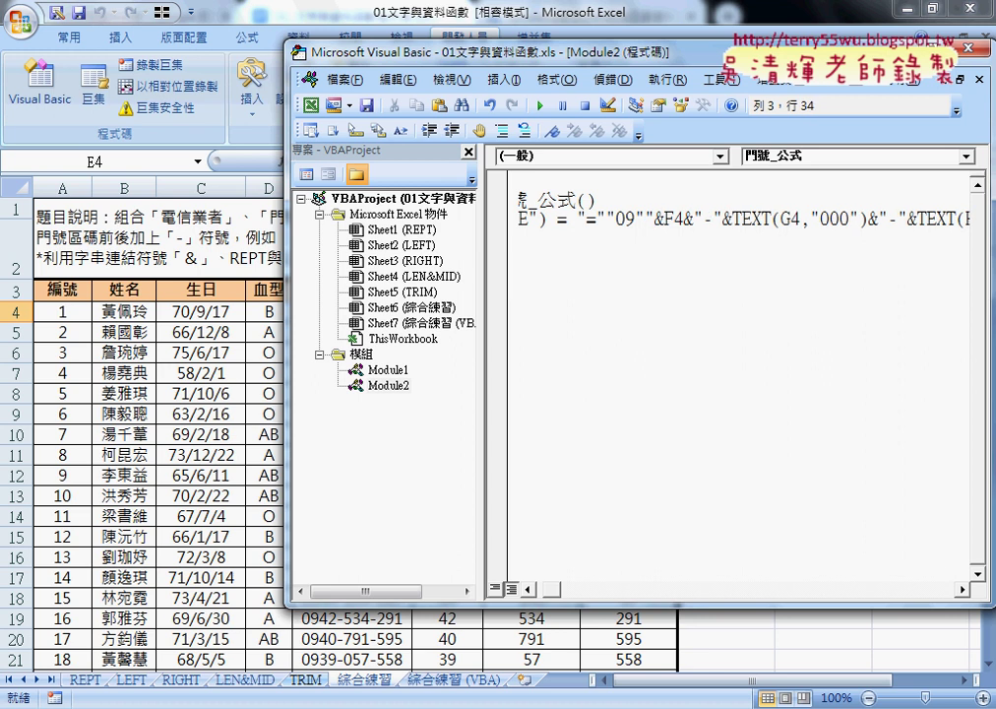
{"action": "type", "text": "\""}
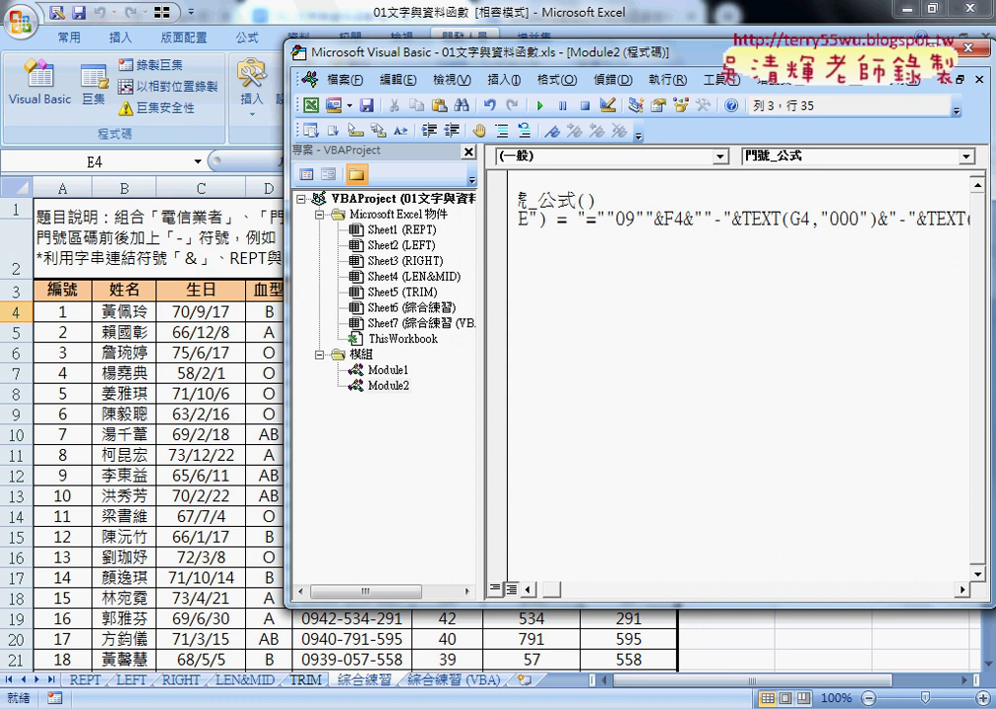
{"action": "key", "text": "BackSpace"}
{"action": "key", "text": "Left"}
{"action": "key", "text": "Left"}
{"action": "key", "text": "Left"}
{"action": "key", "text": "BackSpace"}
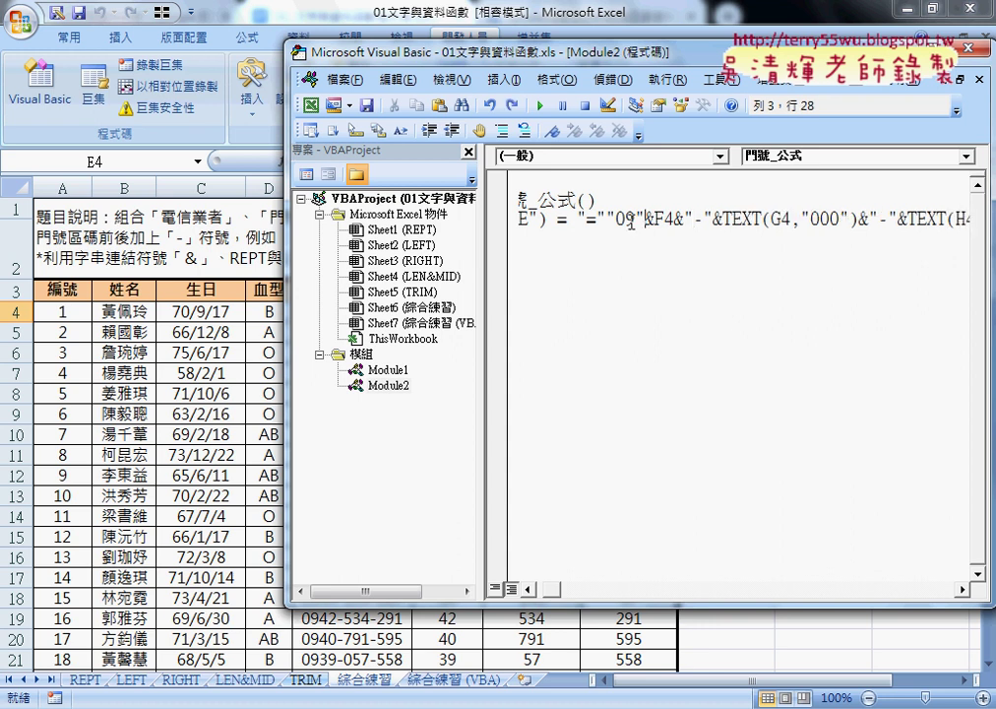
{"action": "key", "text": "Left"}
{"action": "key", "text": "Left"}
{"action": "key", "text": "Left"}
{"action": "key", "text": "BackSpace"}
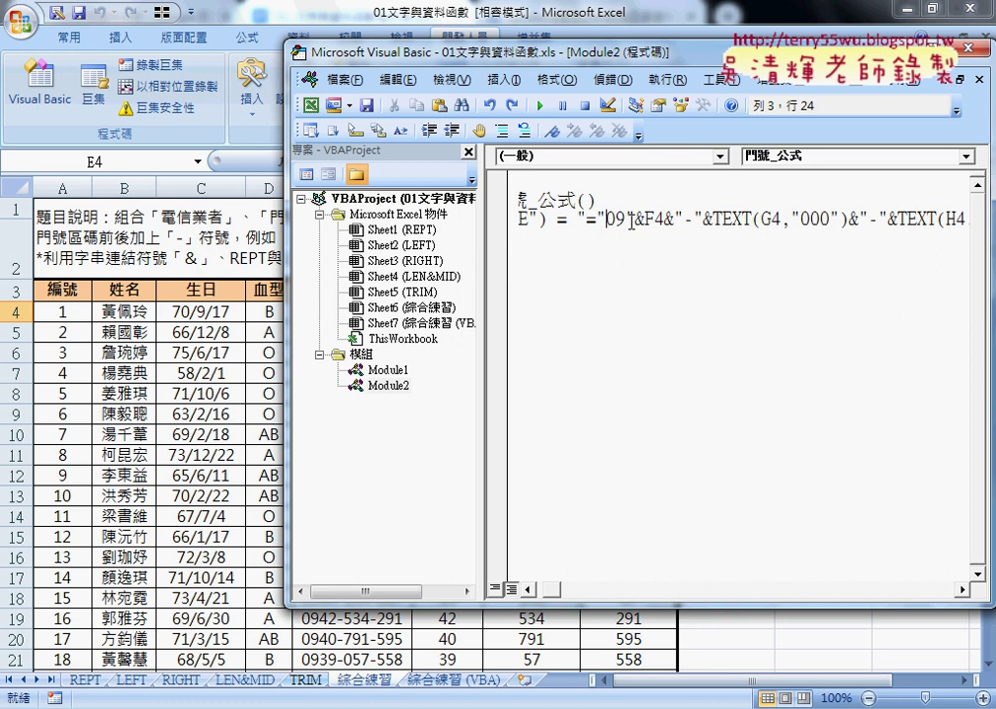
{"action": "key", "text": "shift+End"}
{"action": "key", "text": "shift+Left"}
{"action": "key", "text": "Delete"}
{"action": "key", "text": "BackSpace"}
{"action": "key", "text": "BackSpace"}
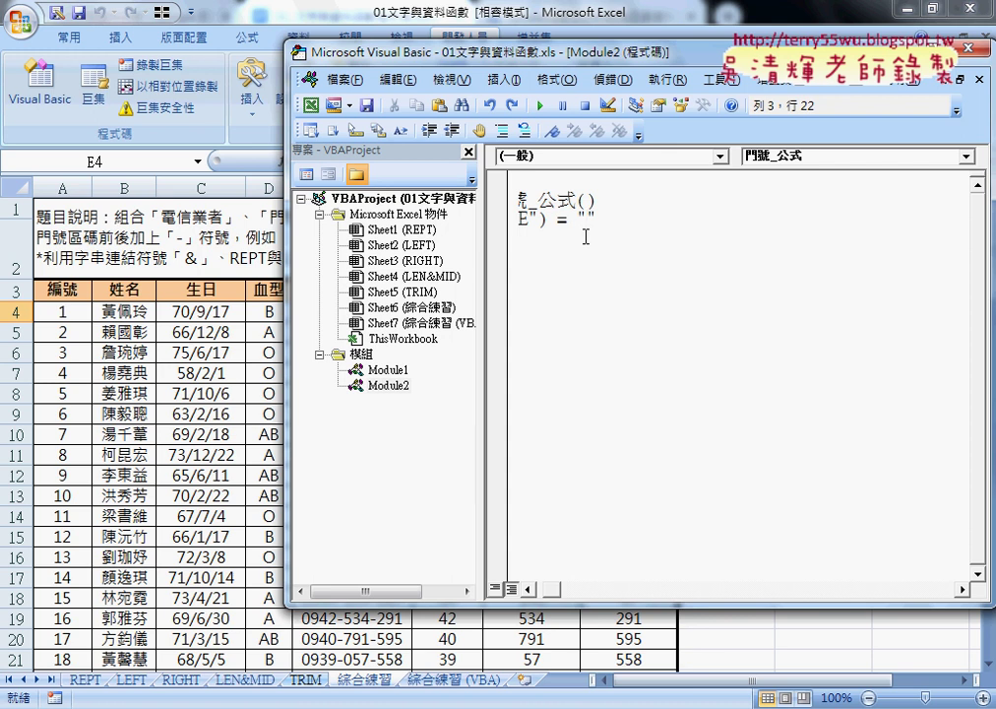
Launch Notepad from the Start menu and paste the phone-number formula into a new note
{"action": "key", "text": "super"}
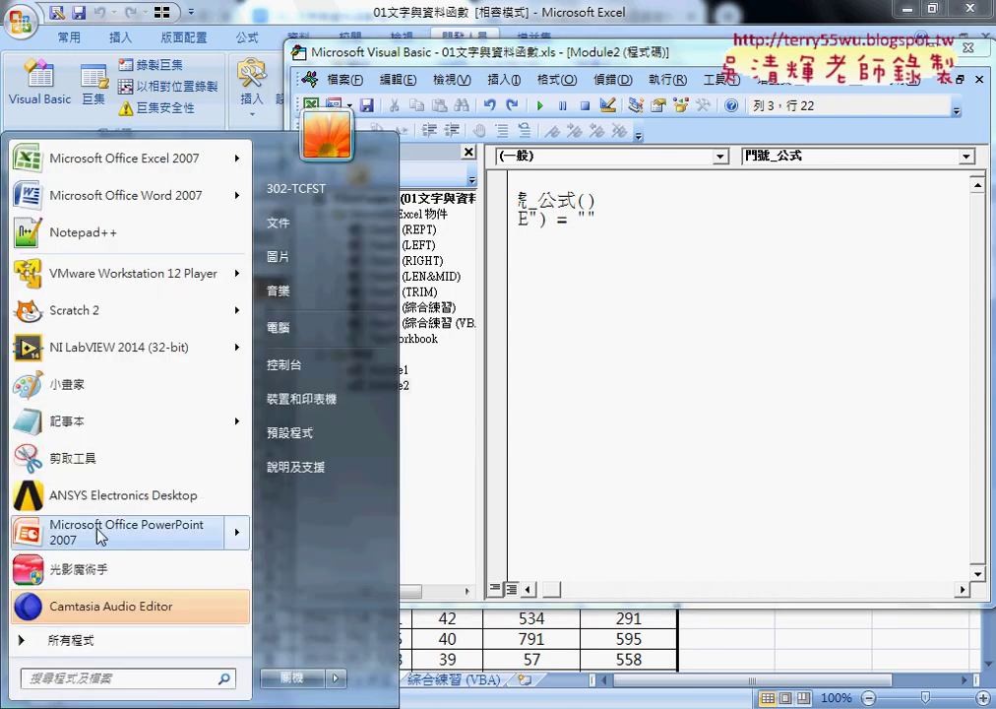
{"action": "mouse_move", "coordinate": [125, 435]}
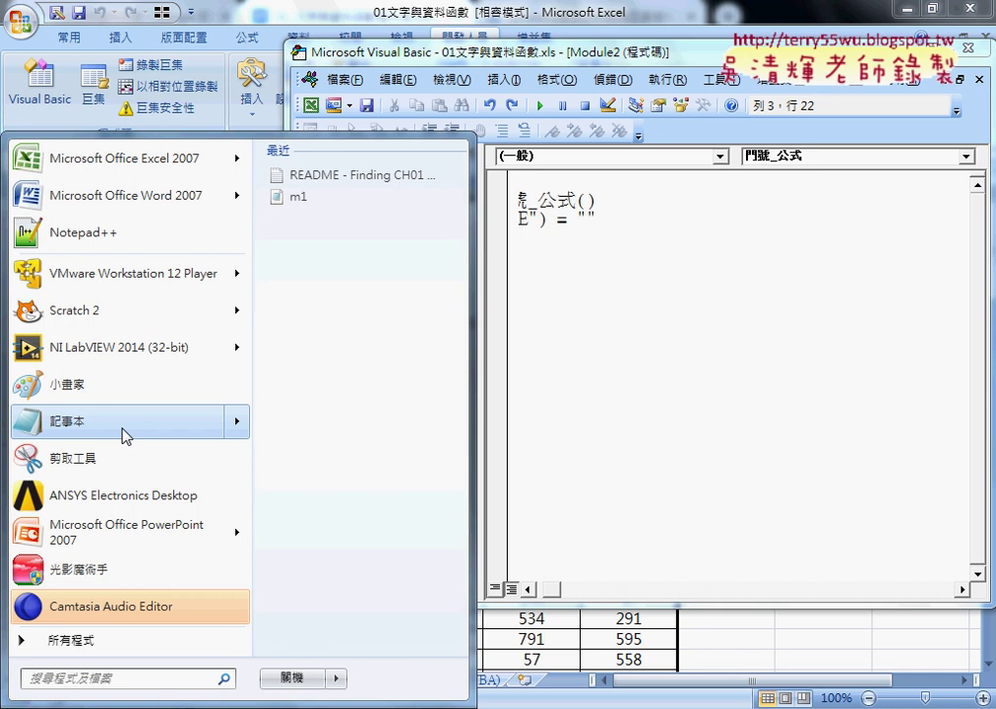
{"action": "left_click", "coordinate": [125, 435]}
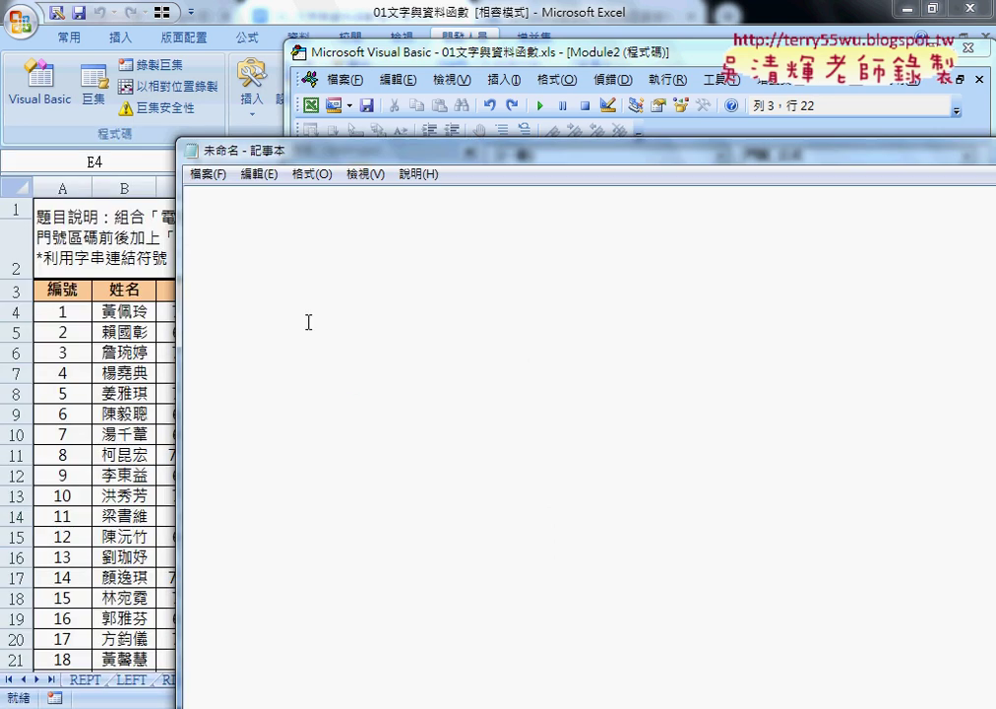
{"action": "right_click", "coordinate": [308, 322]}
{"action": "left_click", "coordinate": [350, 406]}
Replace every " in the formula with "" using Replace All
{"action": "left_click", "coordinate": [258, 175]}
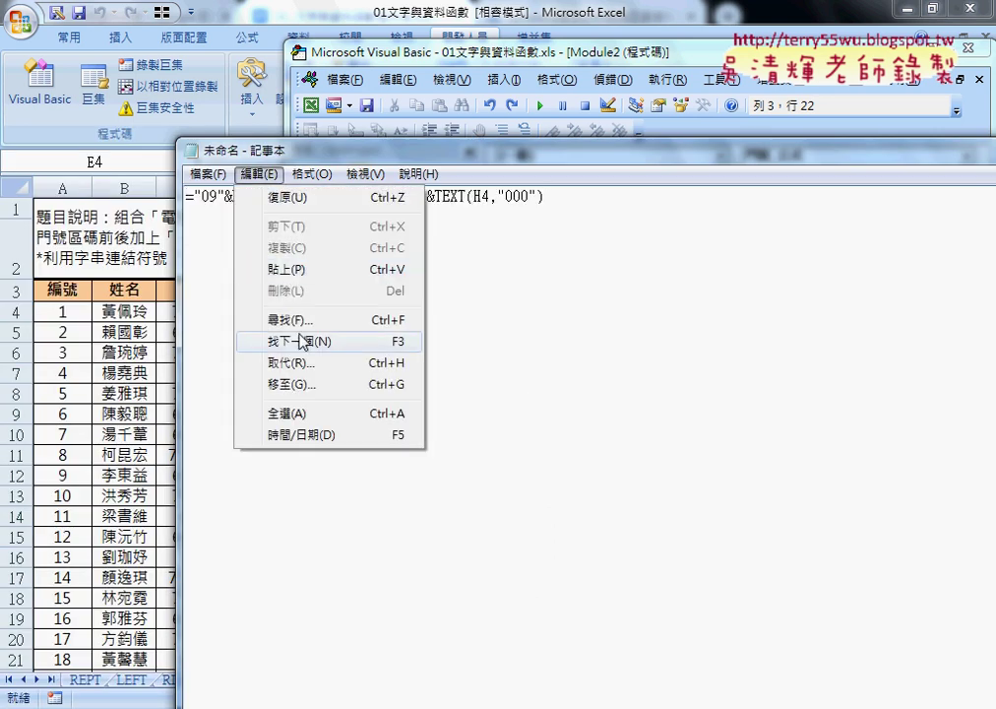
{"action": "left_click", "coordinate": [300, 364]}
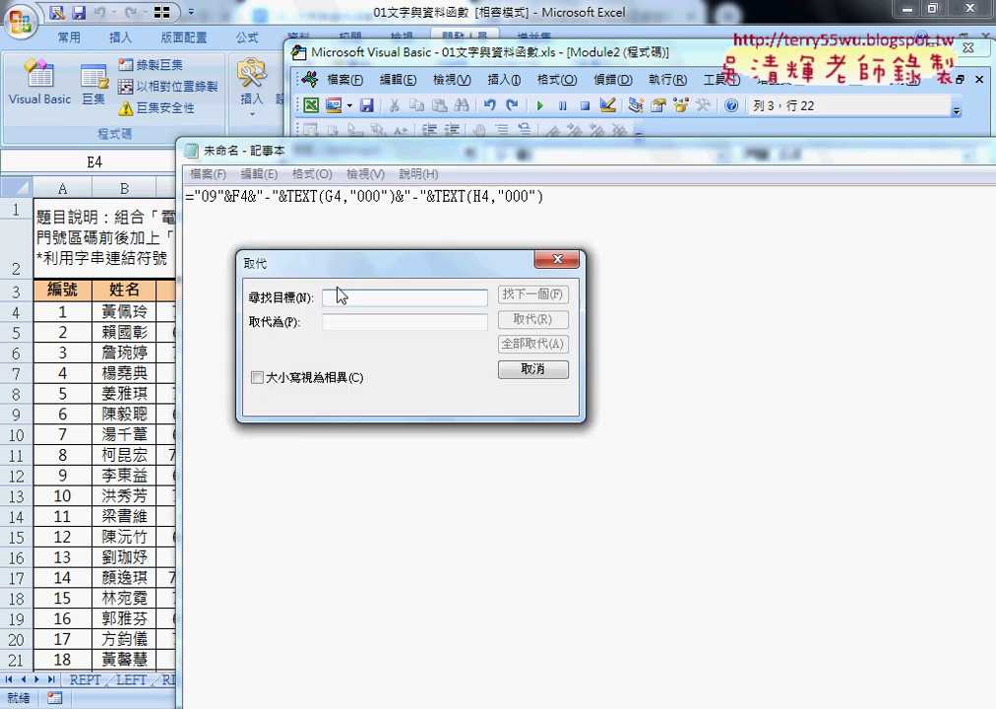
{"action": "type", "text": "\""}
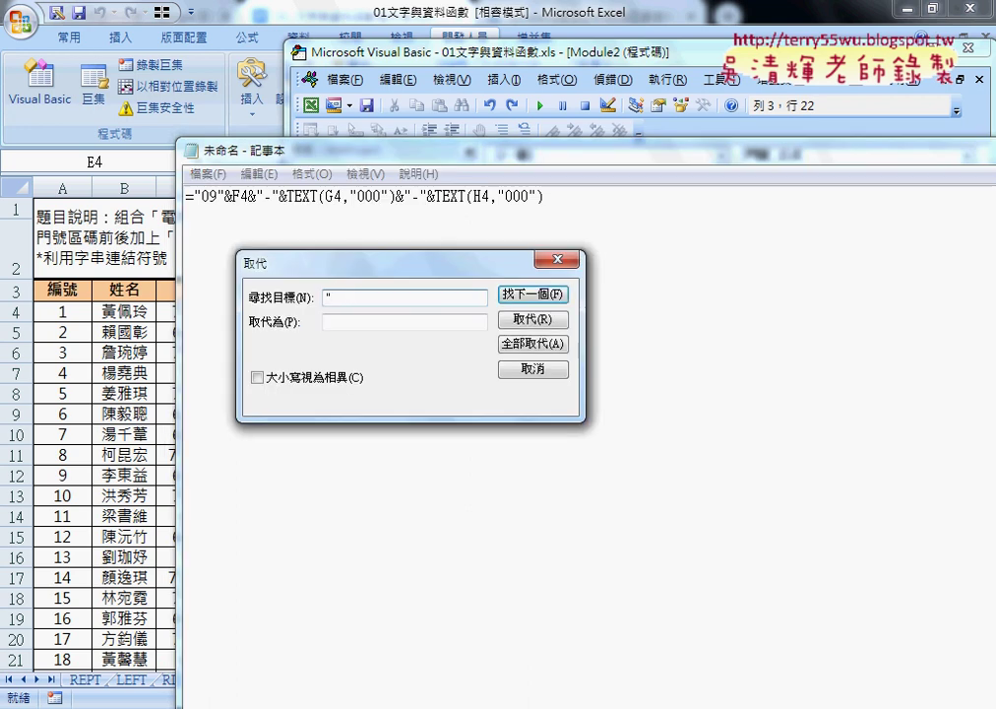
{"action": "left_click", "coordinate": [335, 322]}
{"action": "type", "text": "\""}
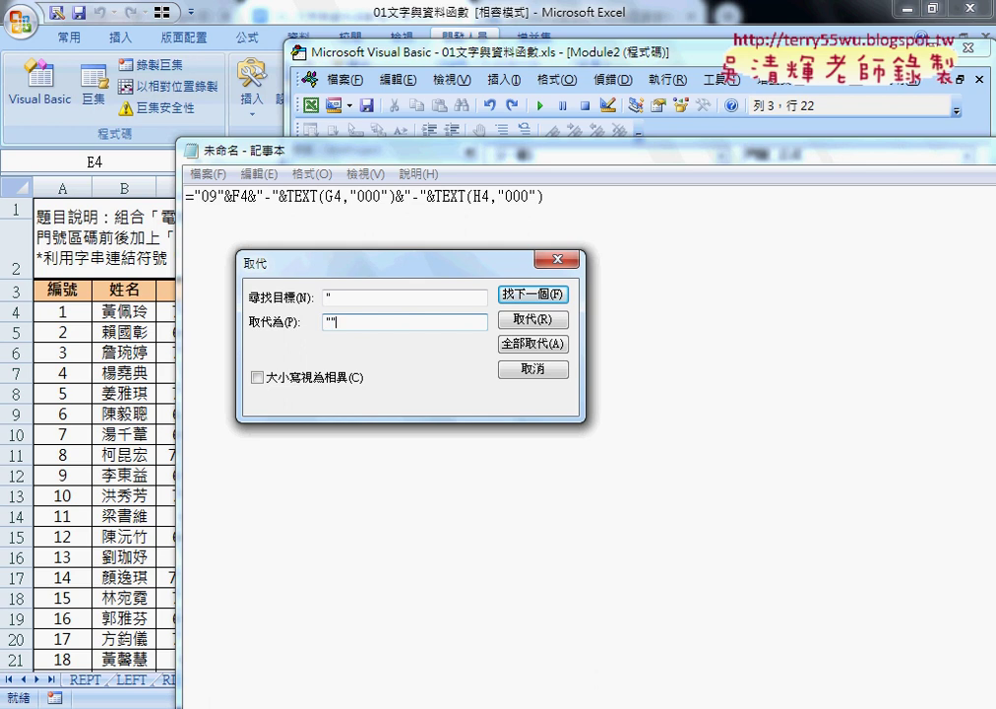
{"action": "type", "text": "\""}
{"action": "left_click", "coordinate": [563, 343]}
{"action": "left_click", "coordinate": [565, 370]}
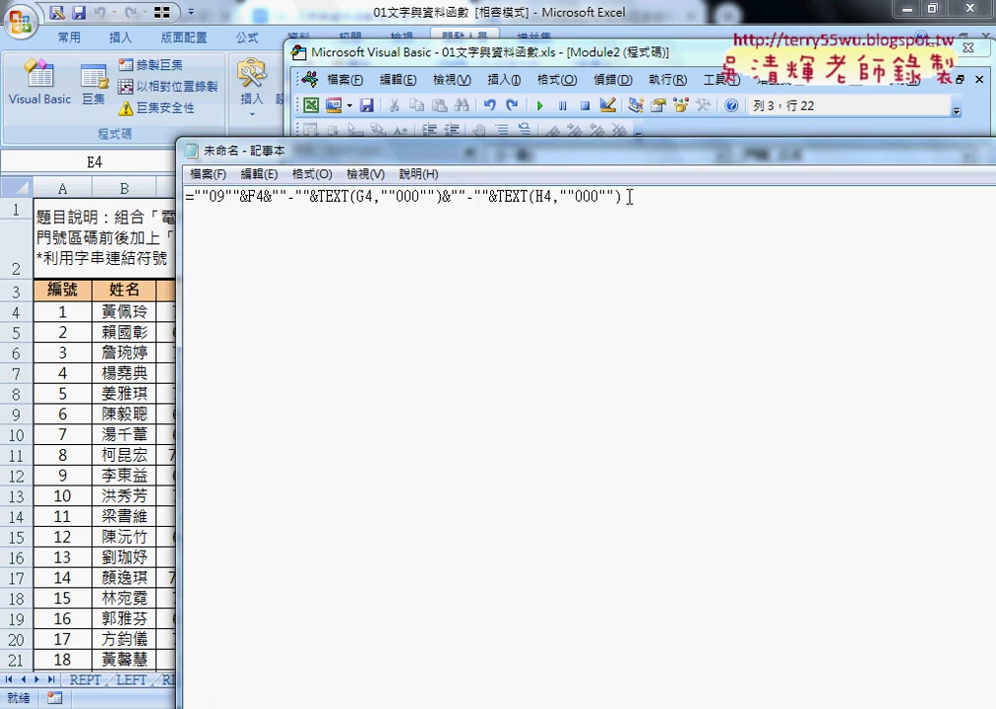
Select and copy the quote-doubled formula line
{"action": "left_click_drag", "start_coordinate": [629, 197], "coordinate": [185, 197]}
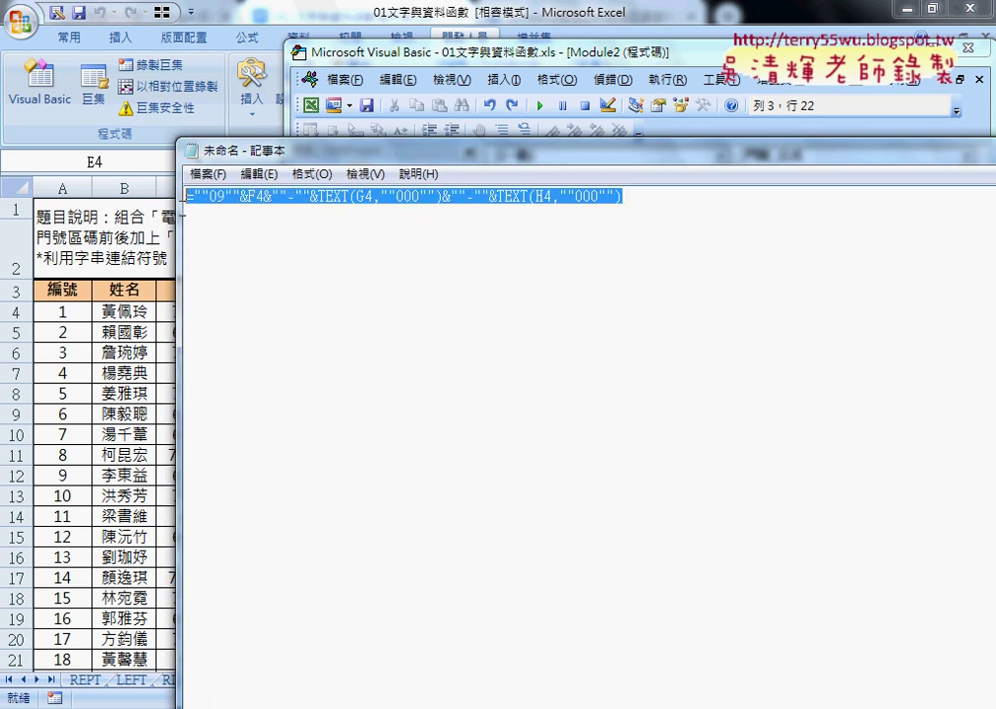
{"action": "right_click", "coordinate": [252, 201]}
{"action": "left_click", "coordinate": [304, 264]}
{"action": "left_click", "coordinate": [20, 708]}
{"action": "mouse_move", "coordinate": [138, 430]}
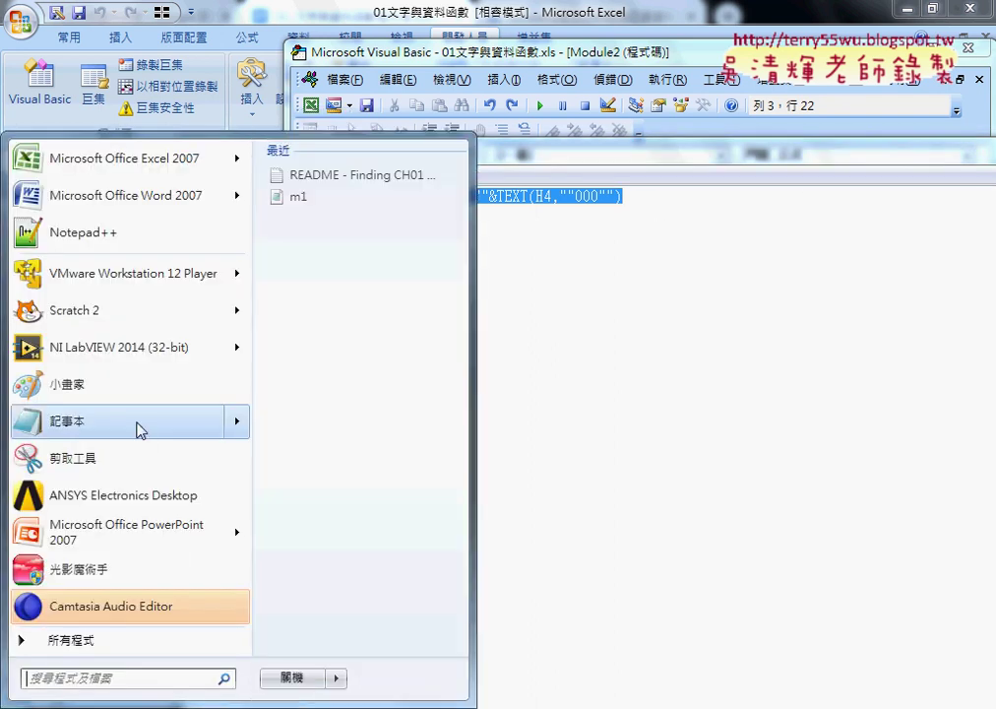
{"action": "mouse_move", "coordinate": [151, 204]}
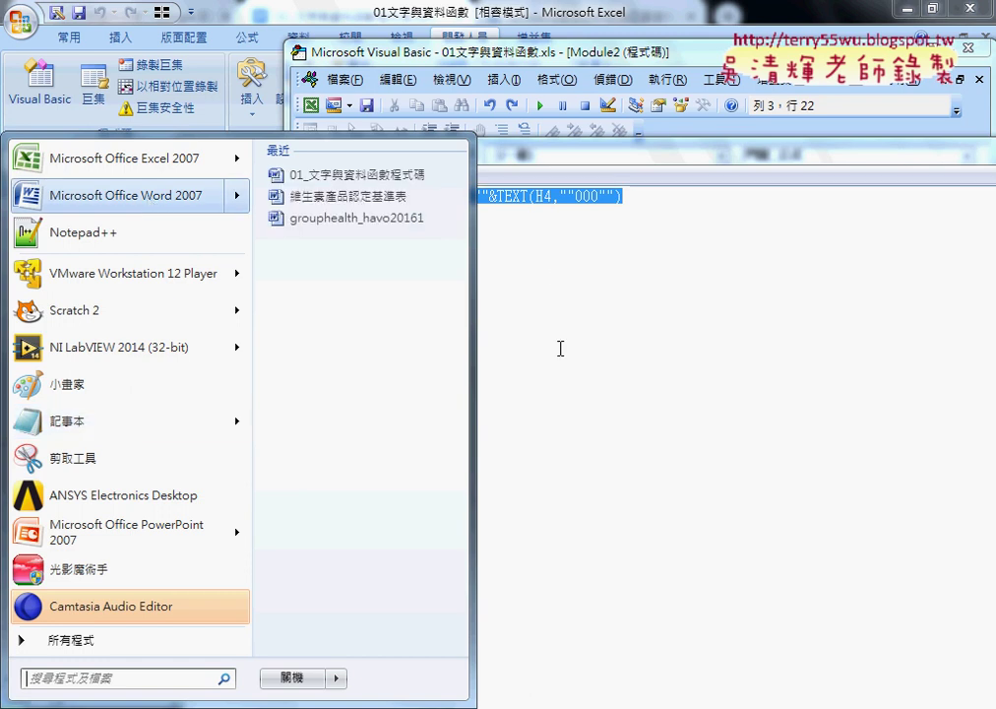
{"action": "left_click", "coordinate": [587, 282]}
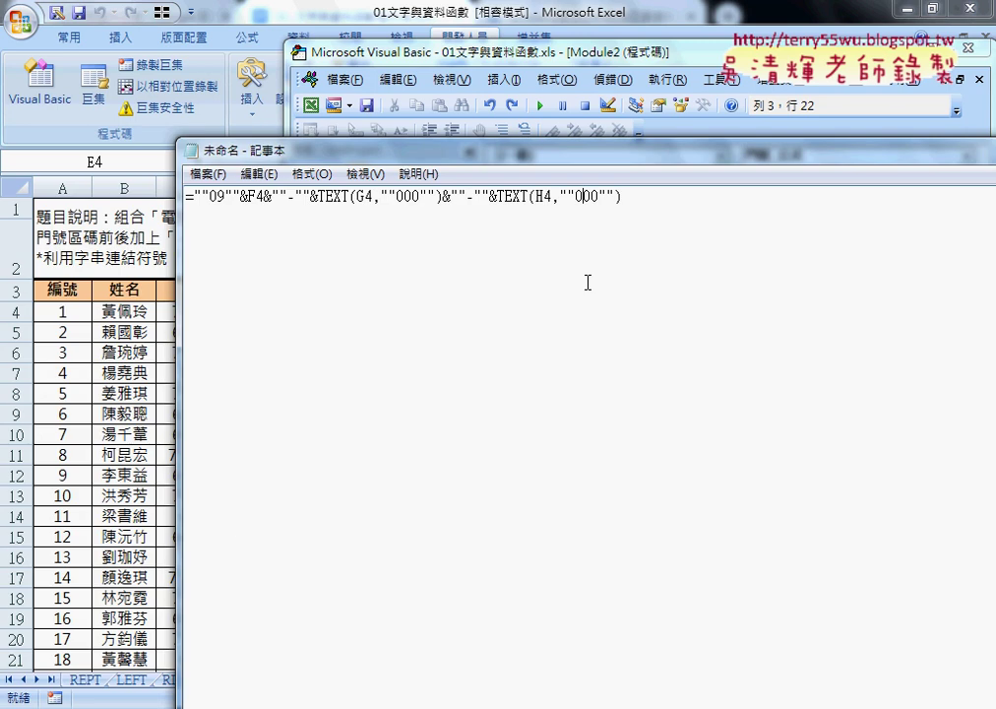
Recheck the Replace dialog and reselect the whole formula line for copying
{"action": "key", "text": "ctrl+h"}
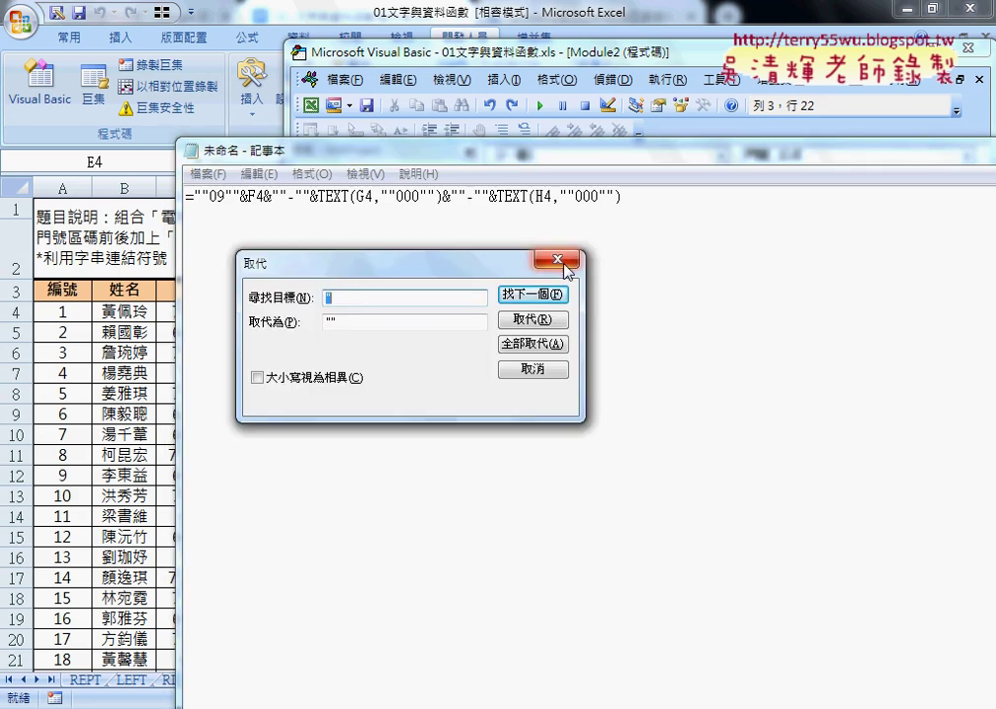
{"action": "left_click", "coordinate": [560, 260]}
{"action": "left_click_drag", "start_coordinate": [650, 207], "coordinate": [185, 197]}
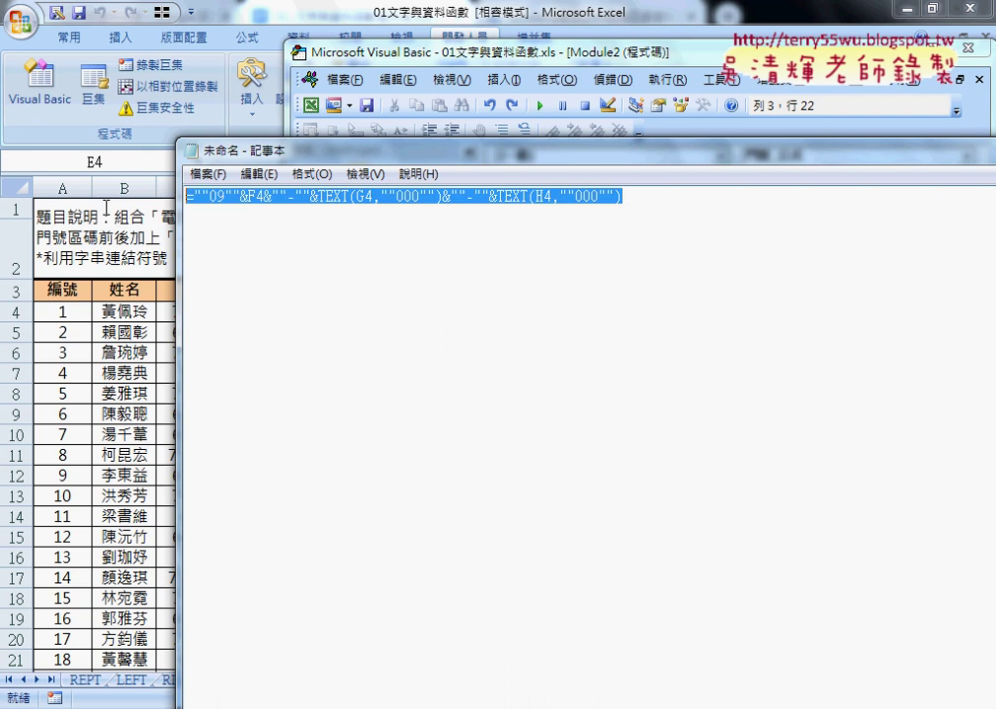
{"action": "right_click", "coordinate": [312, 195]}
Copy the quote-doubled formula and paste it inside the empty string of the E4 macro line
{"action": "left_click", "coordinate": [359, 257]}
{"action": "left_click", "coordinate": [469, 127]}
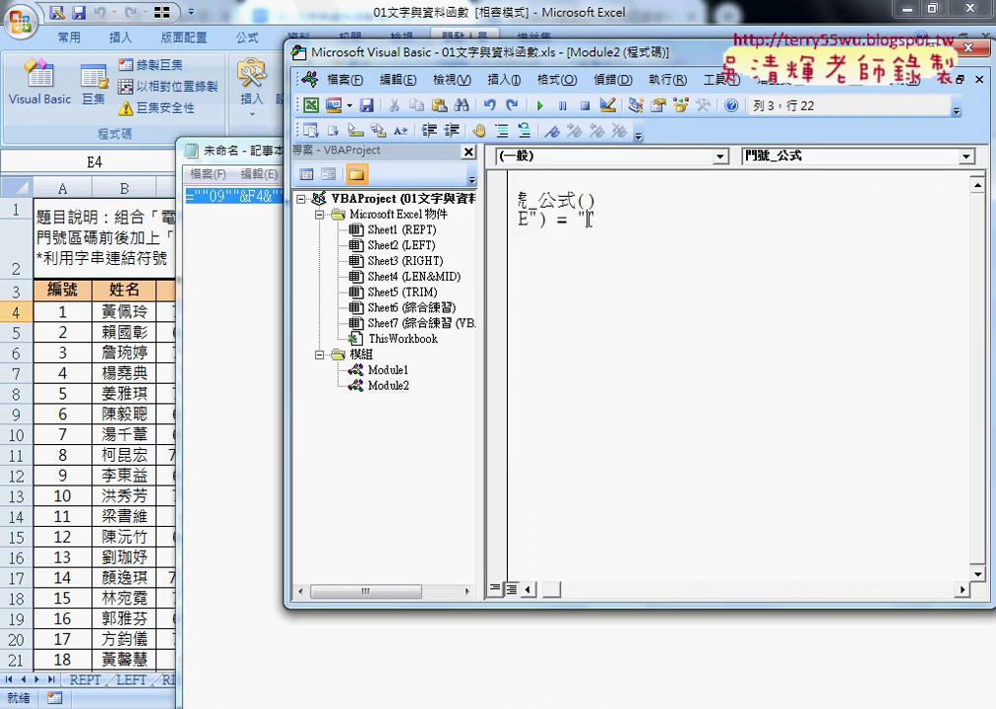
{"action": "left_click_drag", "start_coordinate": [560, 589], "coordinate": [544, 588]}
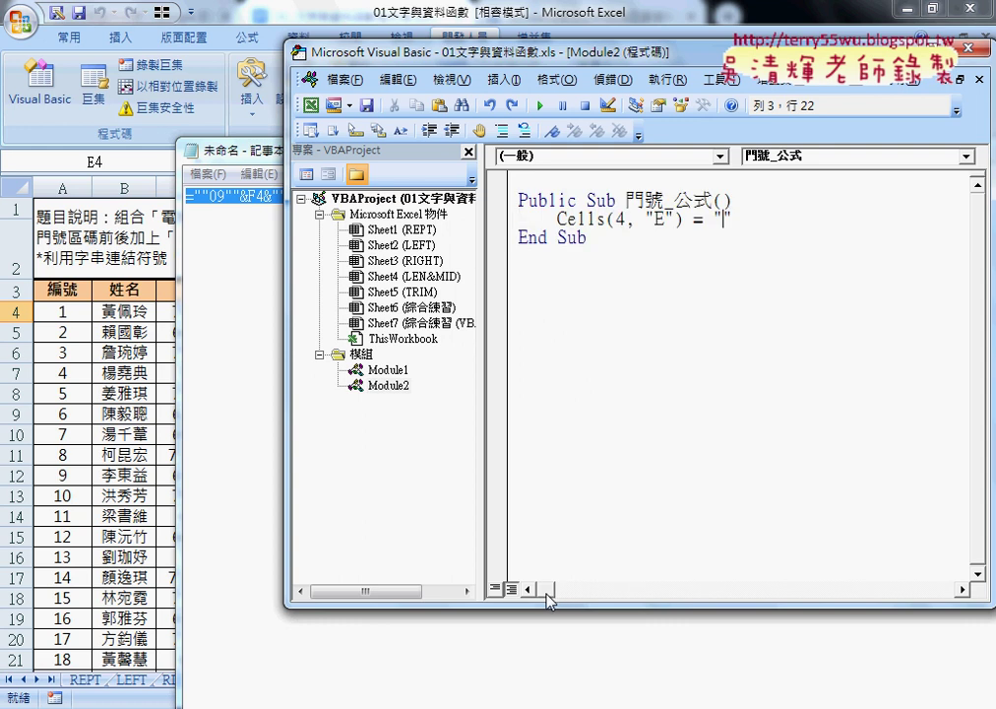
{"action": "right_click", "coordinate": [720, 212]}
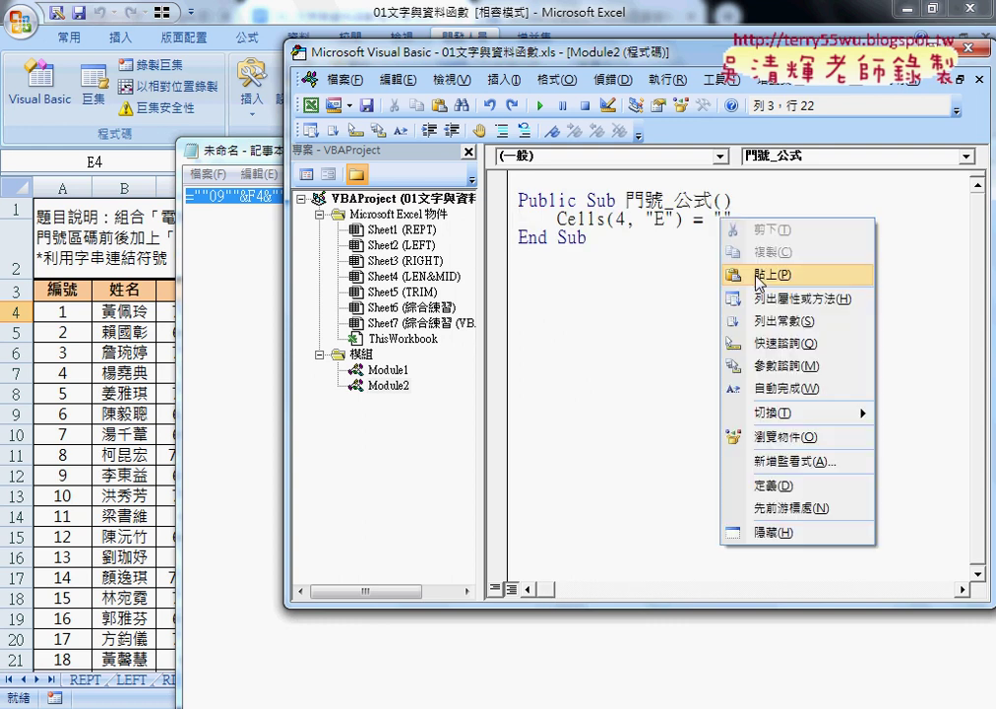
{"action": "left_click", "coordinate": [758, 273]}
{"action": "left_click_drag", "start_coordinate": [564, 588], "coordinate": [543, 589]}
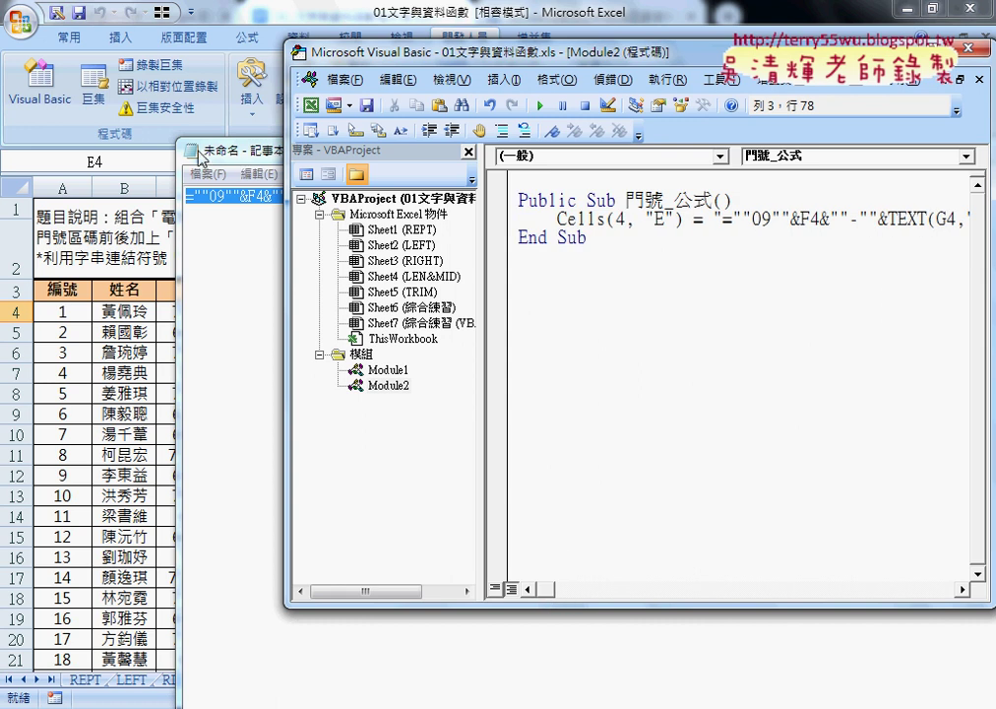
Close the Notepad note without saving and return to the Excel worksheet
{"action": "left_click", "coordinate": [233, 153]}
{"action": "left_click_drag", "start_coordinate": [667, 147], "coordinate": [433, 146]}
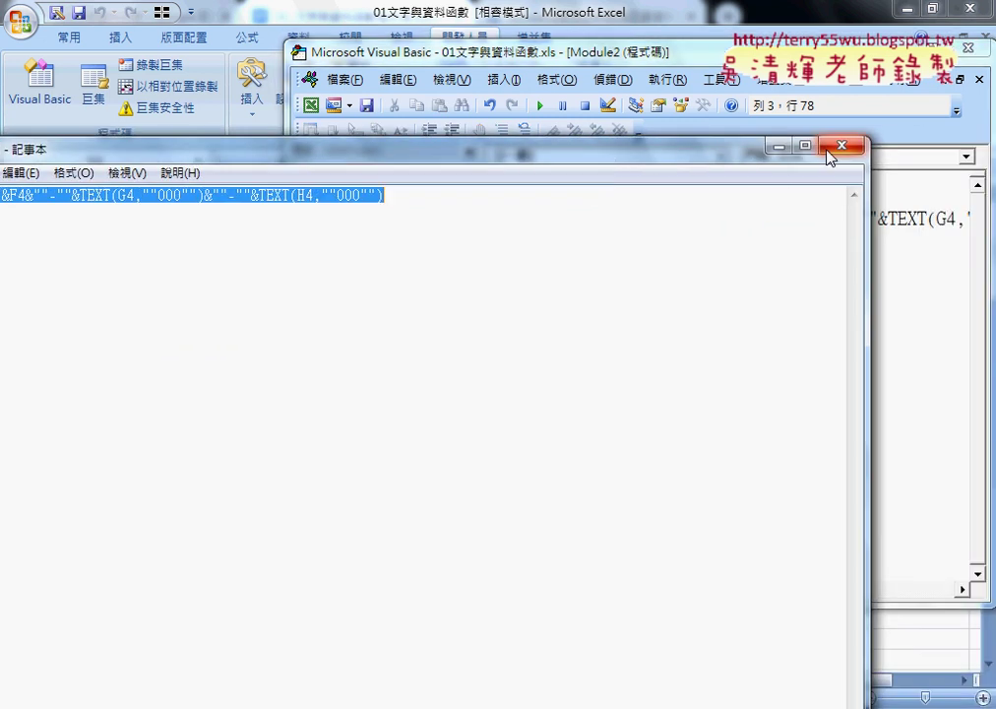
{"action": "left_click", "coordinate": [839, 147]}
{"action": "left_click", "coordinate": [527, 363]}
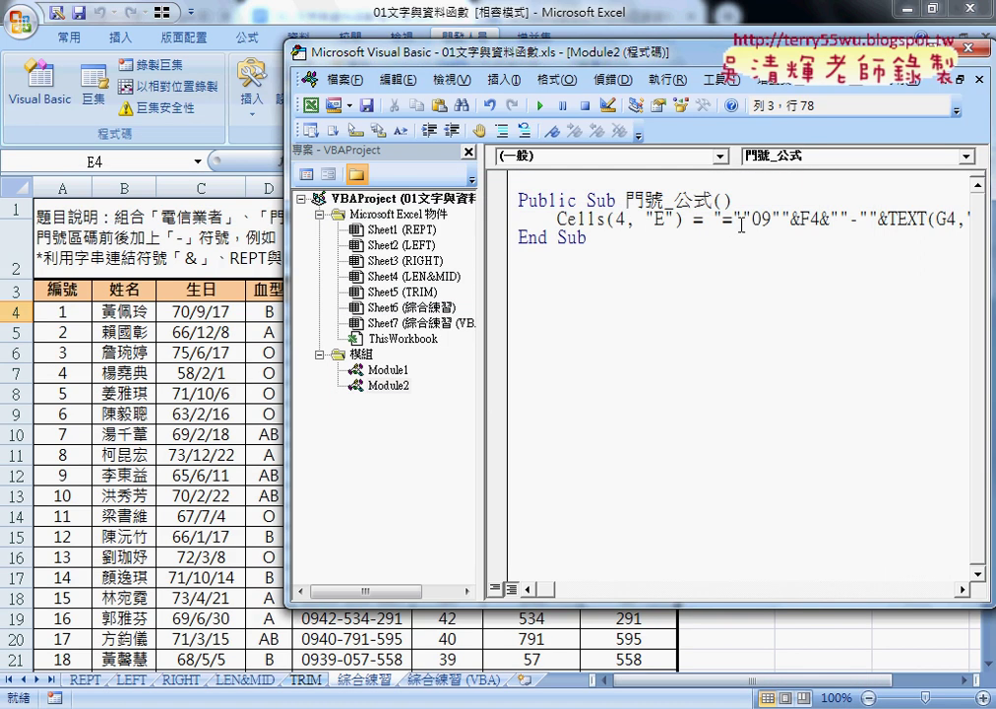
{"action": "key", "text": "alt+F11"}
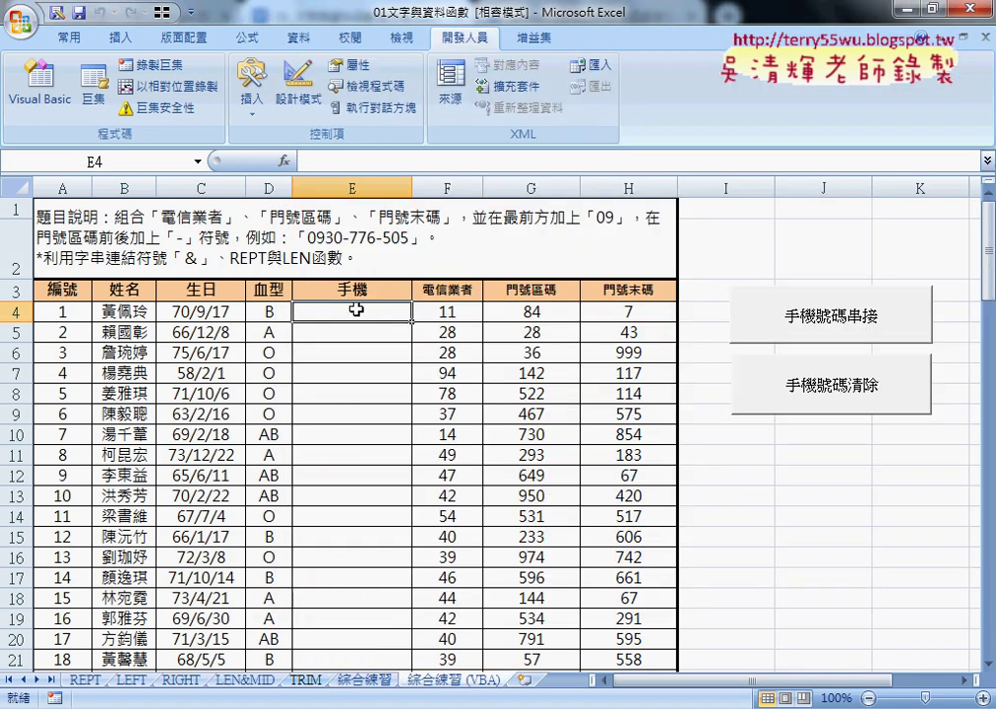
{"action": "key", "text": "alt+F11"}
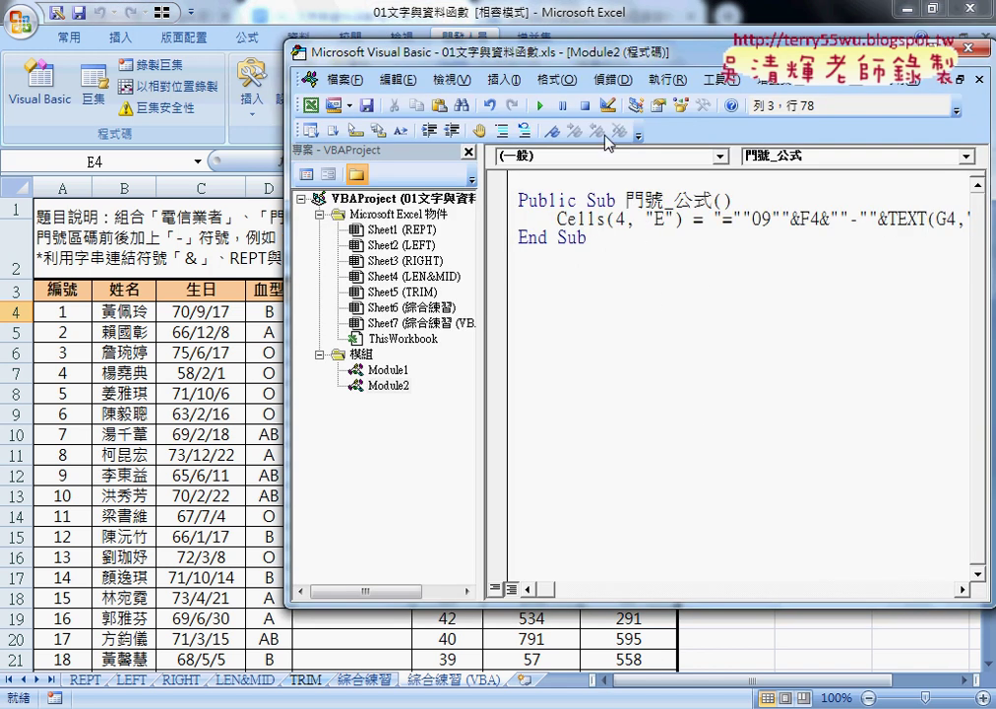
{"action": "left_click_drag", "start_coordinate": [463, 45], "coordinate": [590, 59]}
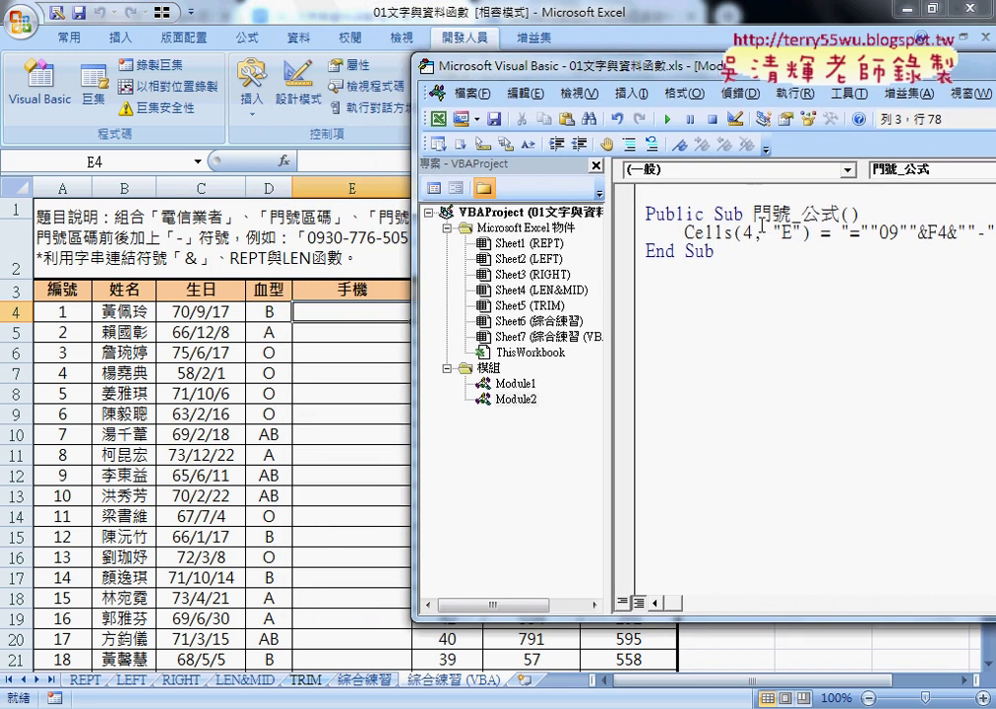
{"action": "left_click", "coordinate": [765, 232]}
{"action": "left_click_drag", "start_coordinate": [638, 218], "coordinate": [676, 252]}
{"action": "left_click", "coordinate": [686, 232]}
{"action": "left_click", "coordinate": [710, 232]}
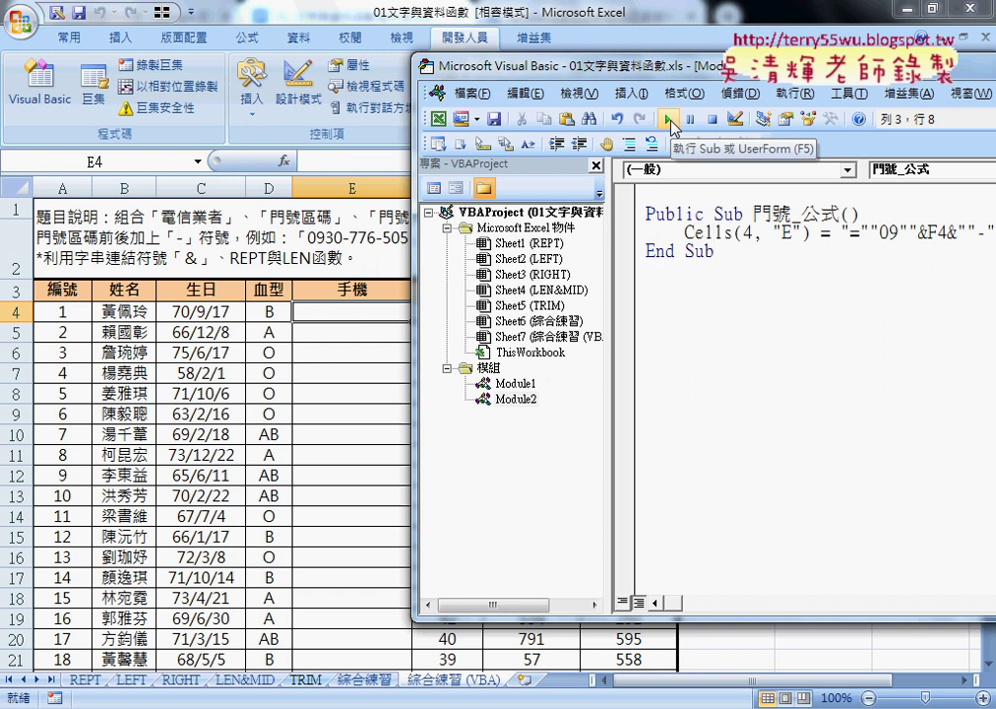
{"action": "left_click", "coordinate": [669, 120]}
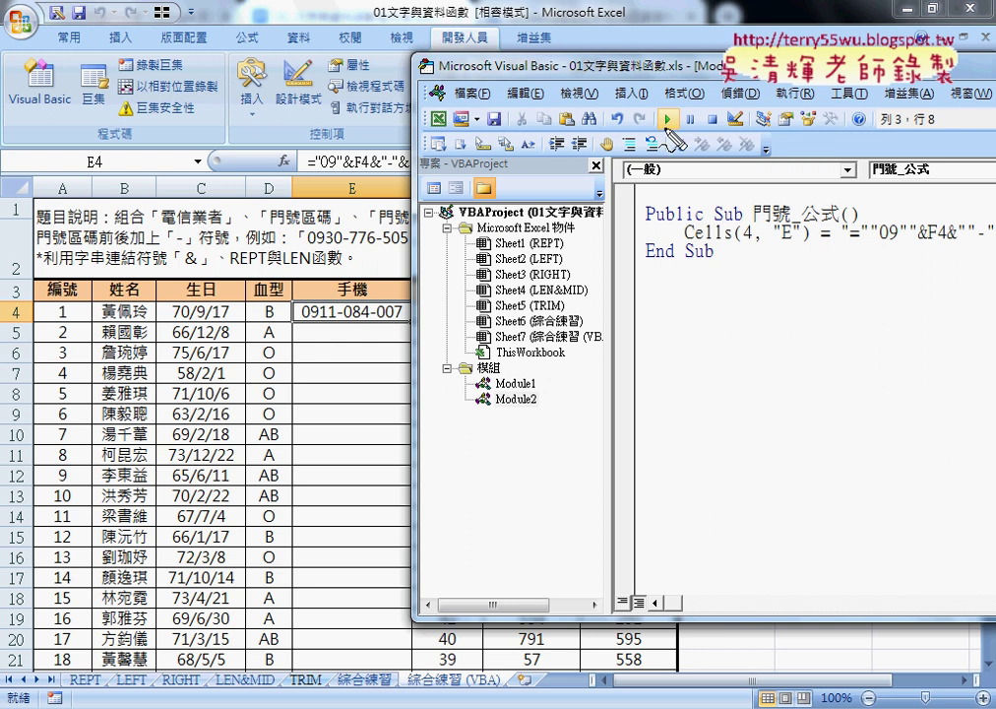
{"action": "mouse_move", "coordinate": [874, 250]}
{"action": "left_mouse_down"}
{"action": "mouse_move", "coordinate": [935, 239]}
{"action": "mouse_move", "coordinate": [753, 236]}
{"action": "mouse_move", "coordinate": [778, 236]}
{"action": "left_mouse_up"}
{"action": "left_click_drag", "start_coordinate": [701, 246], "coordinate": [787, 242]}
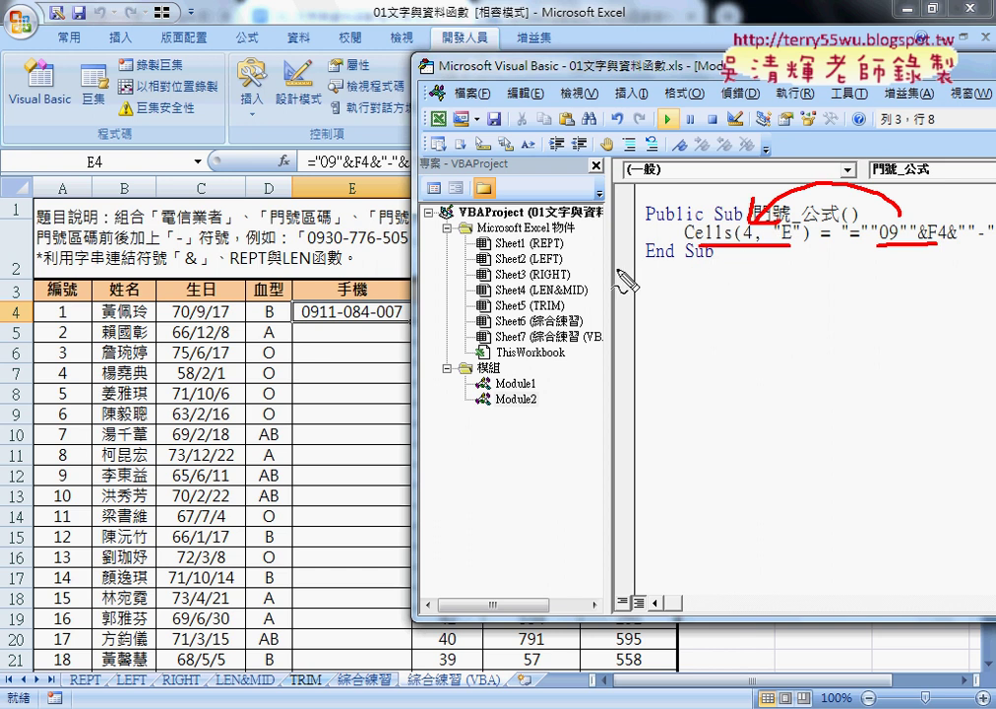
{"action": "left_click_drag", "start_coordinate": [412, 309], "coordinate": [296, 313]}
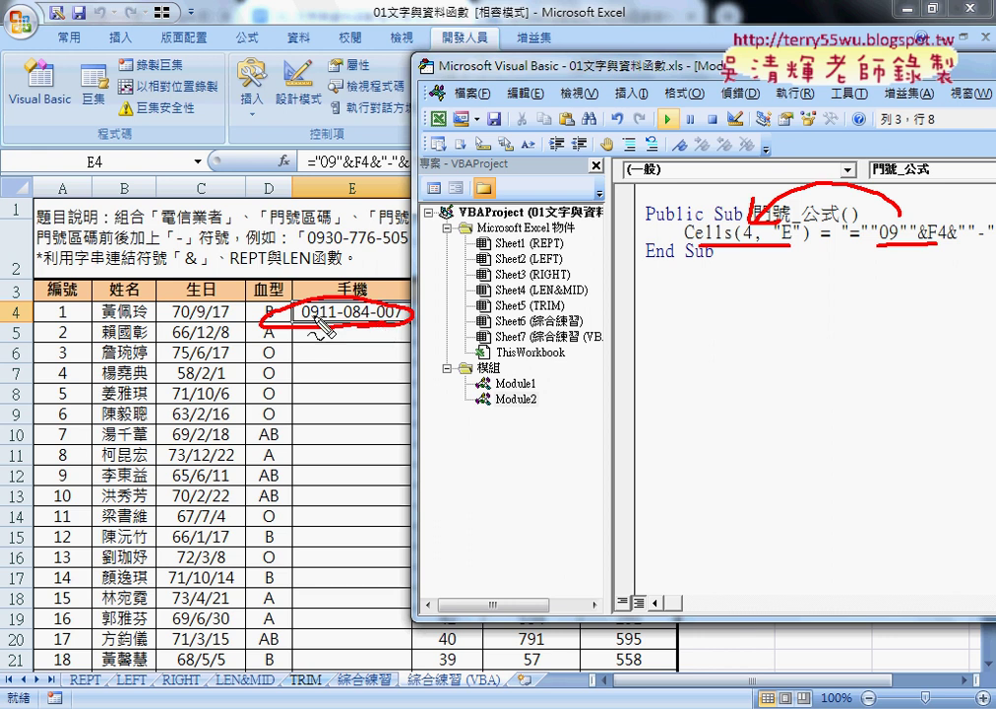
{"action": "left_click_drag", "start_coordinate": [342, 321], "coordinate": [376, 428]}
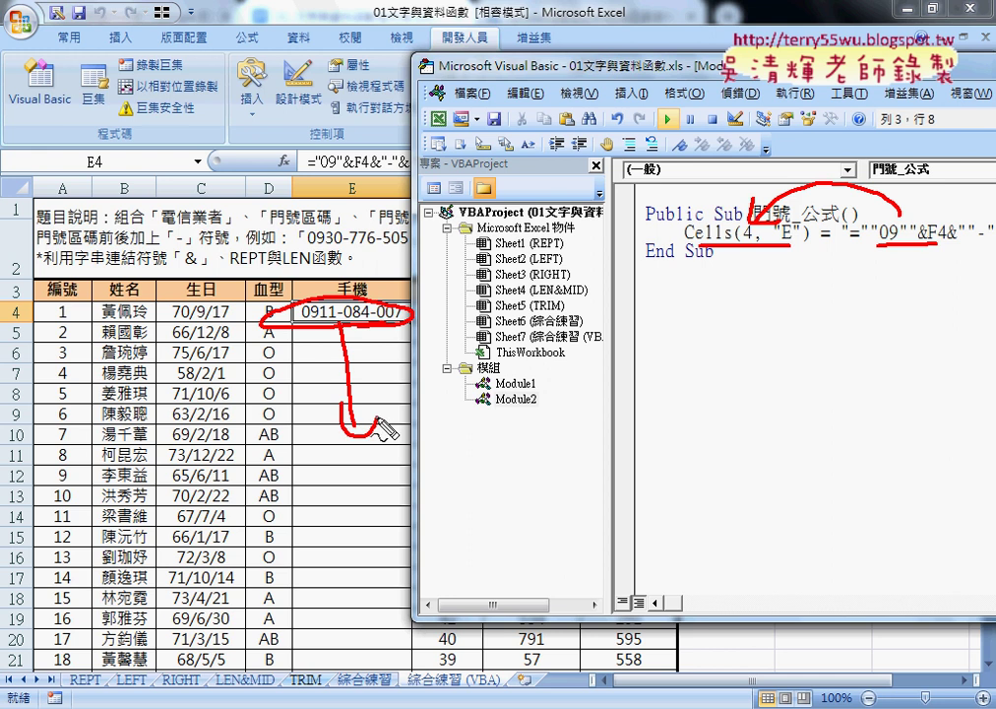
Paste a copy of the Cells(4, "E") formula line on a new line directly below it
{"action": "key", "text": "Escape"}
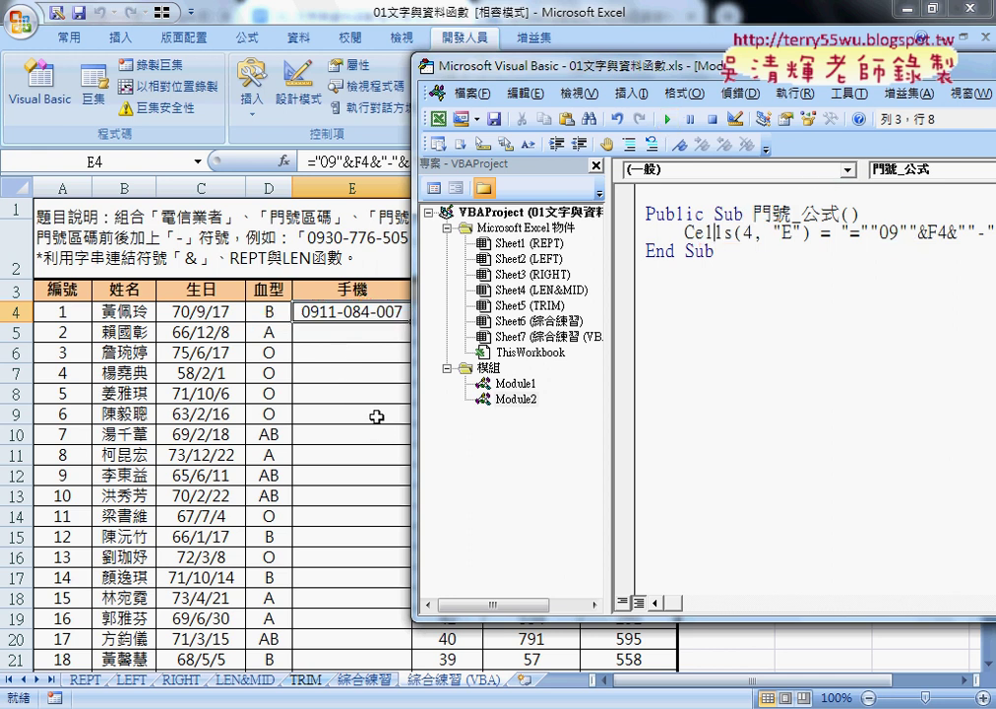
{"action": "left_click_drag", "start_coordinate": [542, 78], "coordinate": [164, 89]}
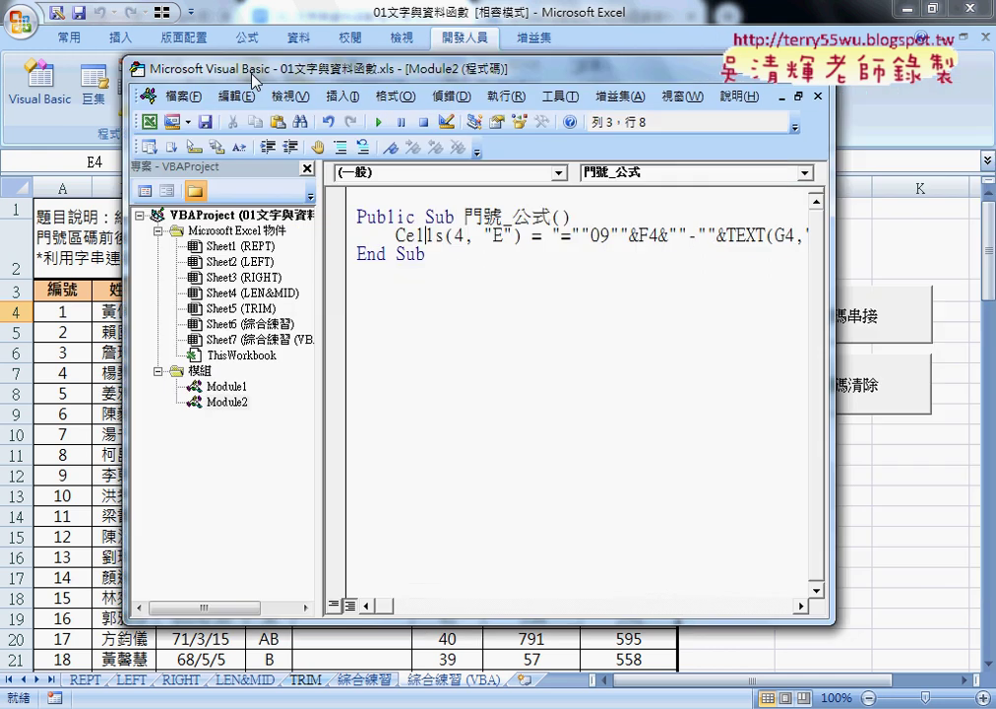
{"action": "left_click_drag", "start_coordinate": [745, 308], "coordinate": [989, 308]}
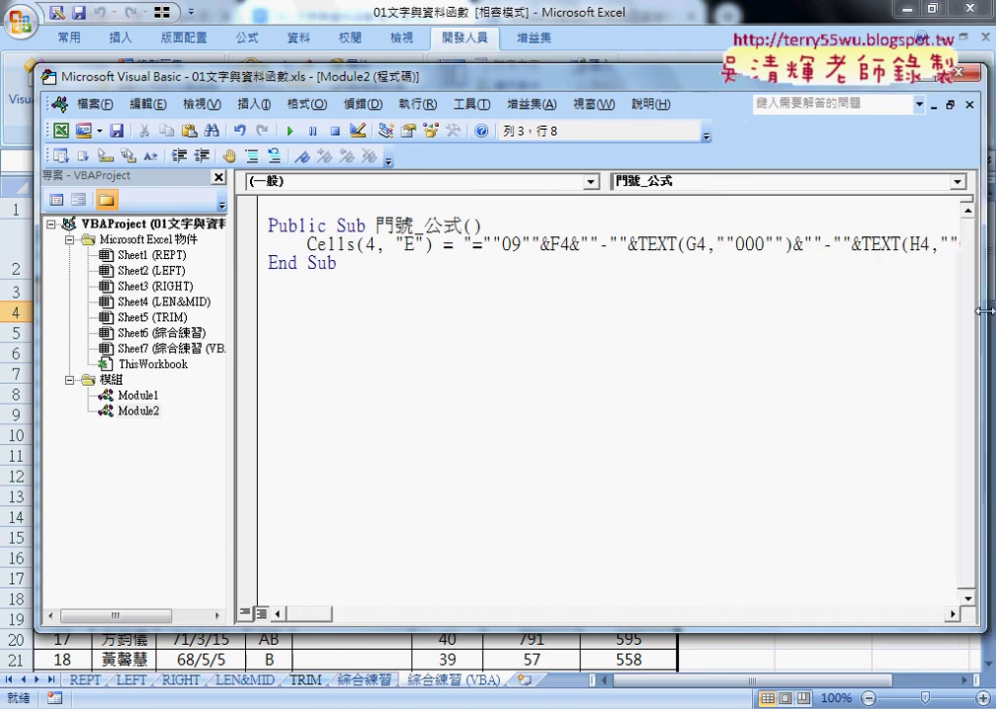
{"action": "left_click", "coordinate": [257, 248]}
{"action": "right_click", "coordinate": [297, 247]}
{"action": "key", "text": "Escape"}
{"action": "left_click", "coordinate": [353, 244]}
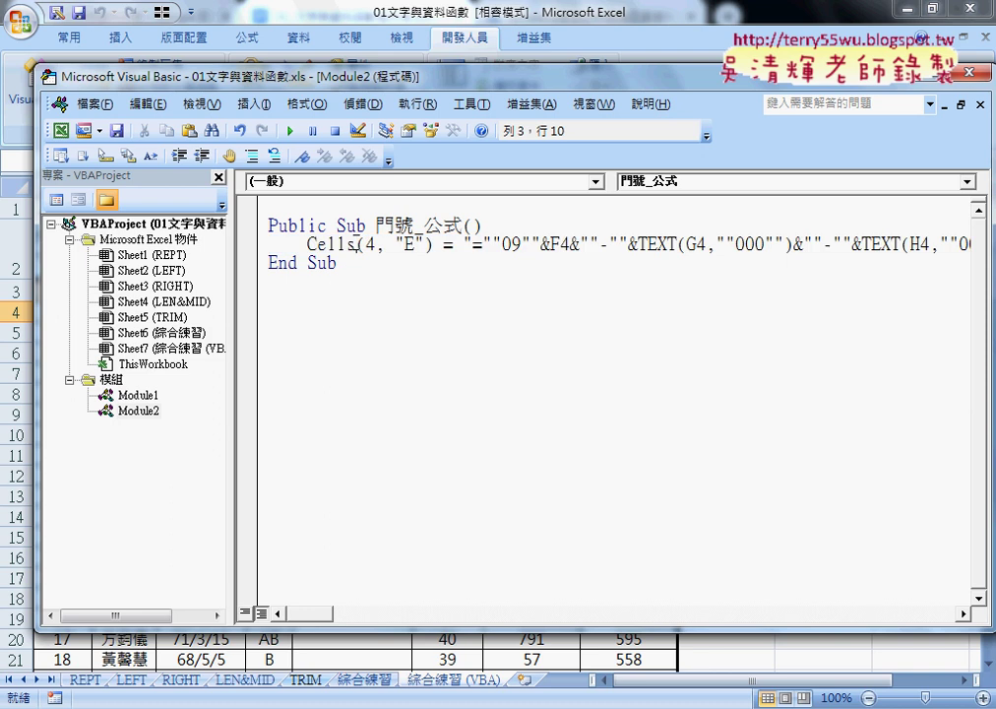
{"action": "key", "text": "End"}
{"action": "key", "text": "Return"}
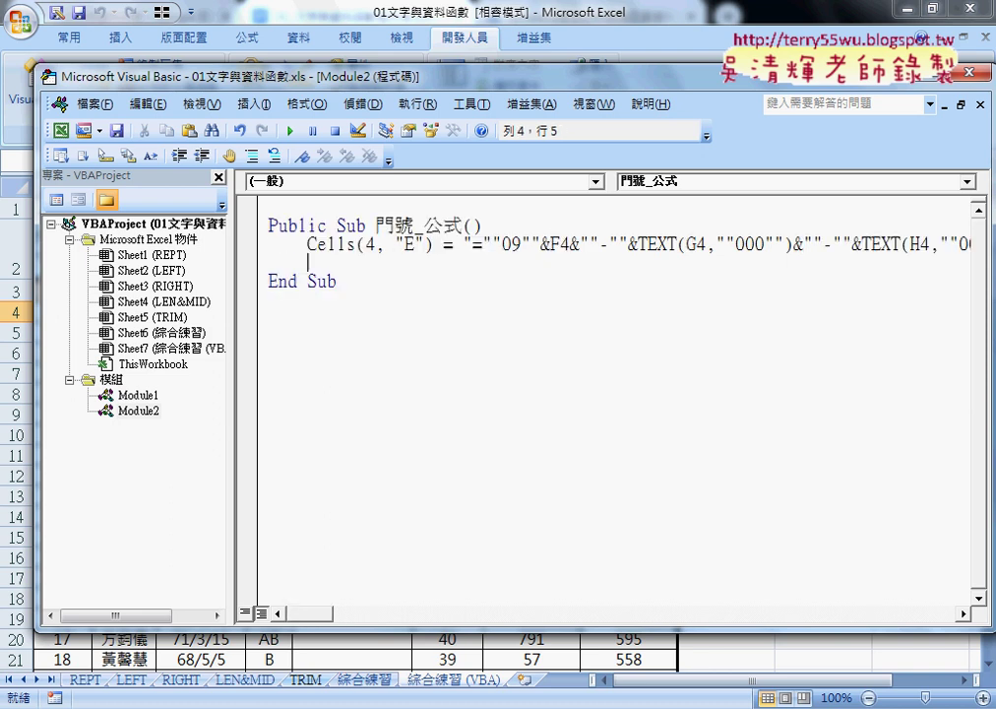
{"action": "key", "text": "ctrl+v"}
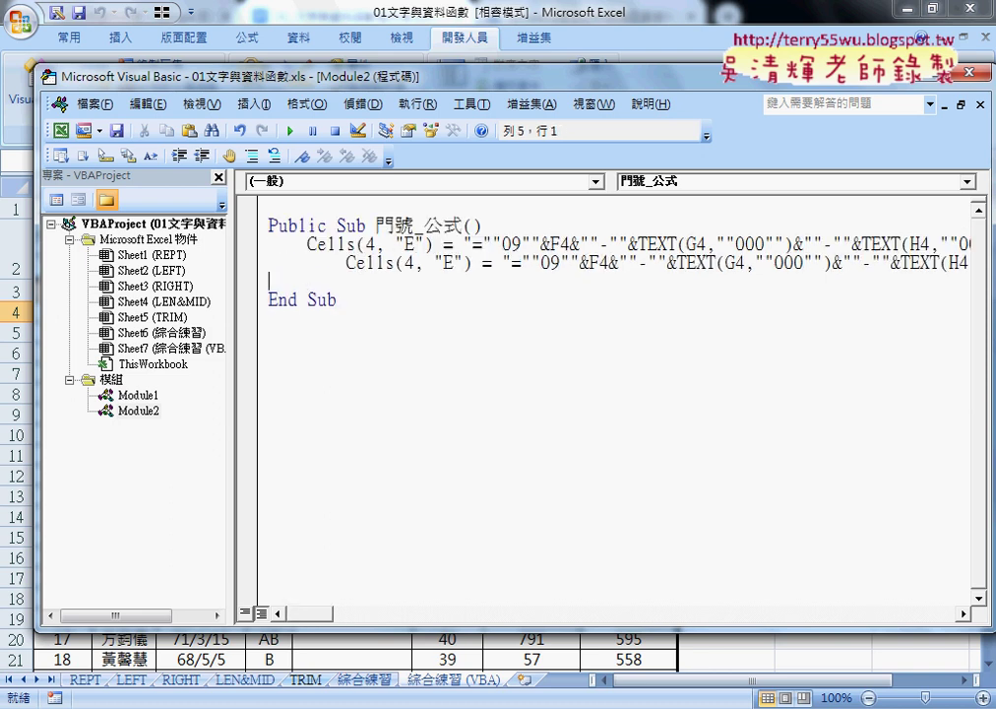
Align the pasted line and change its references to row 5: Cells(5, "E"), F5, G5, H5
{"action": "left_click_drag", "start_coordinate": [345, 263], "coordinate": [308, 262]}
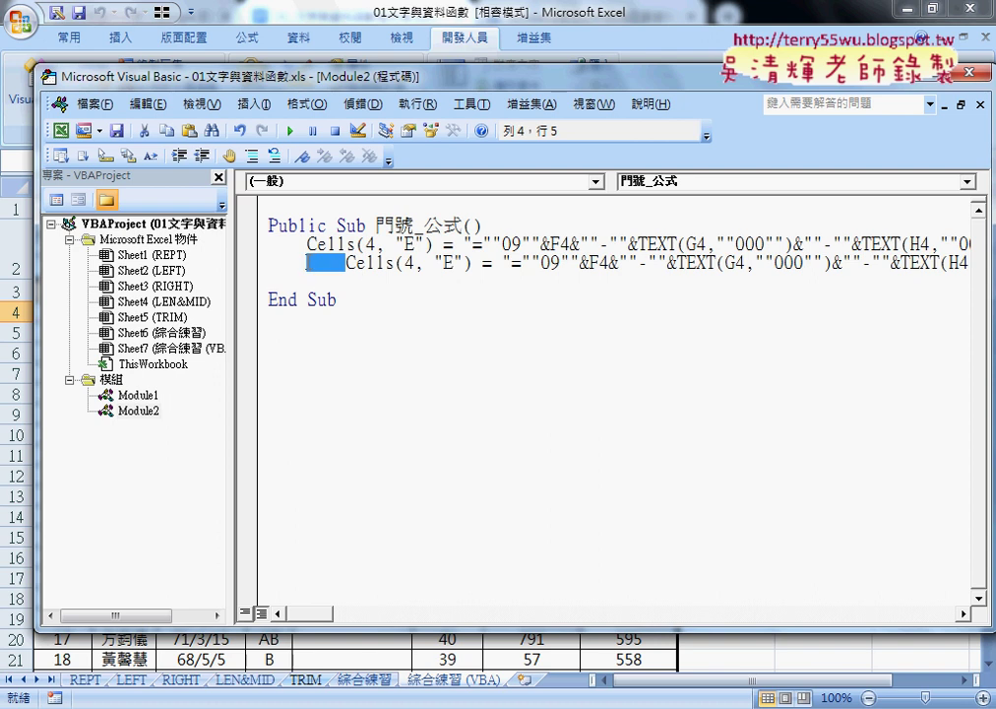
{"action": "key", "text": "Delete"}
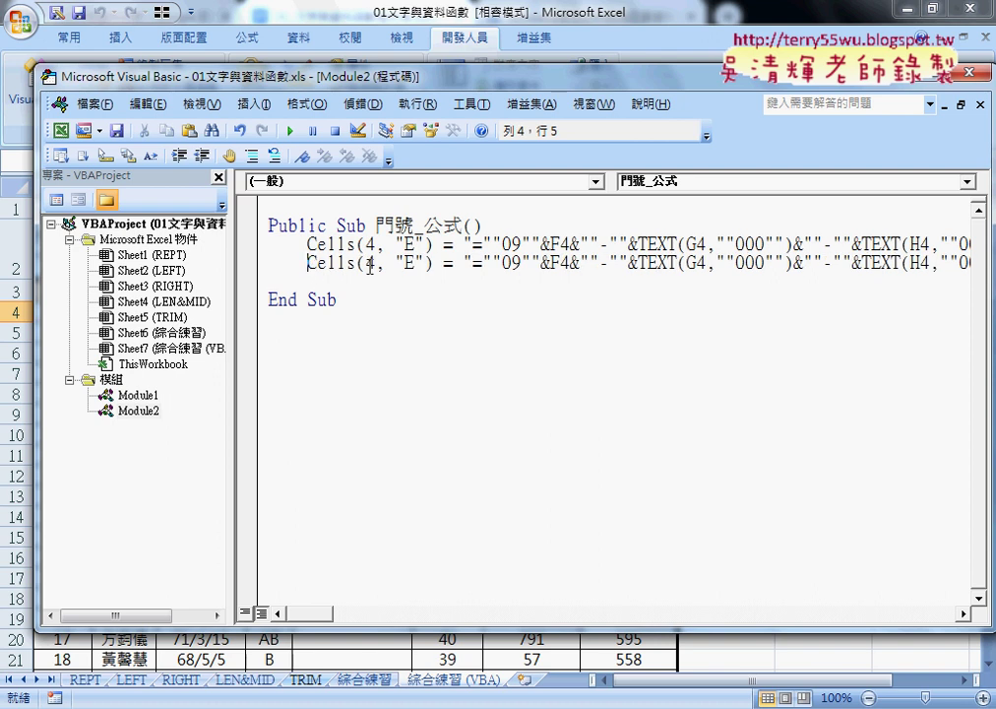
{"action": "double_click", "coordinate": [367, 263]}
{"action": "type", "text": "5"}
{"action": "left_click_drag", "start_coordinate": [557, 262], "coordinate": [568, 263]}
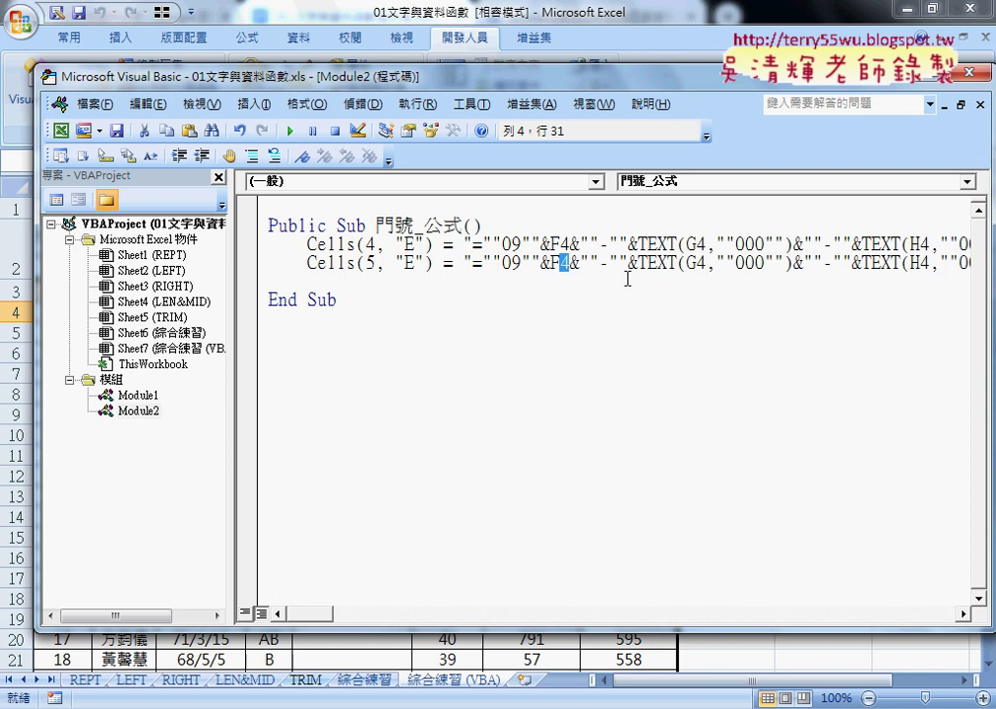
{"action": "type", "text": "5"}
{"action": "left_click_drag", "start_coordinate": [695, 262], "coordinate": [705, 263]}
{"action": "type", "text": "5"}
{"action": "left_click_drag", "start_coordinate": [921, 263], "coordinate": [931, 263]}
{"action": "type", "text": "5"}
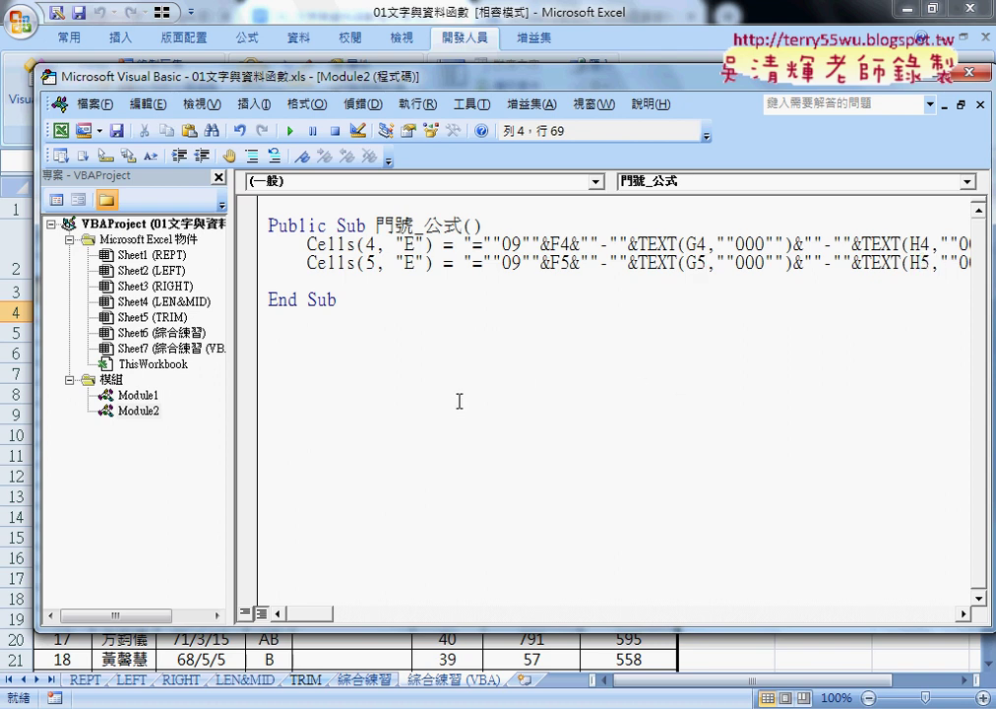
{"action": "mouse_move", "coordinate": [418, 79]}
{"action": "left_mouse_down"}
{"action": "mouse_move", "coordinate": [649, 89]}
{"action": "mouse_move", "coordinate": [797, 82]}
{"action": "left_mouse_up"}
{"action": "left_click", "coordinate": [745, 229]}
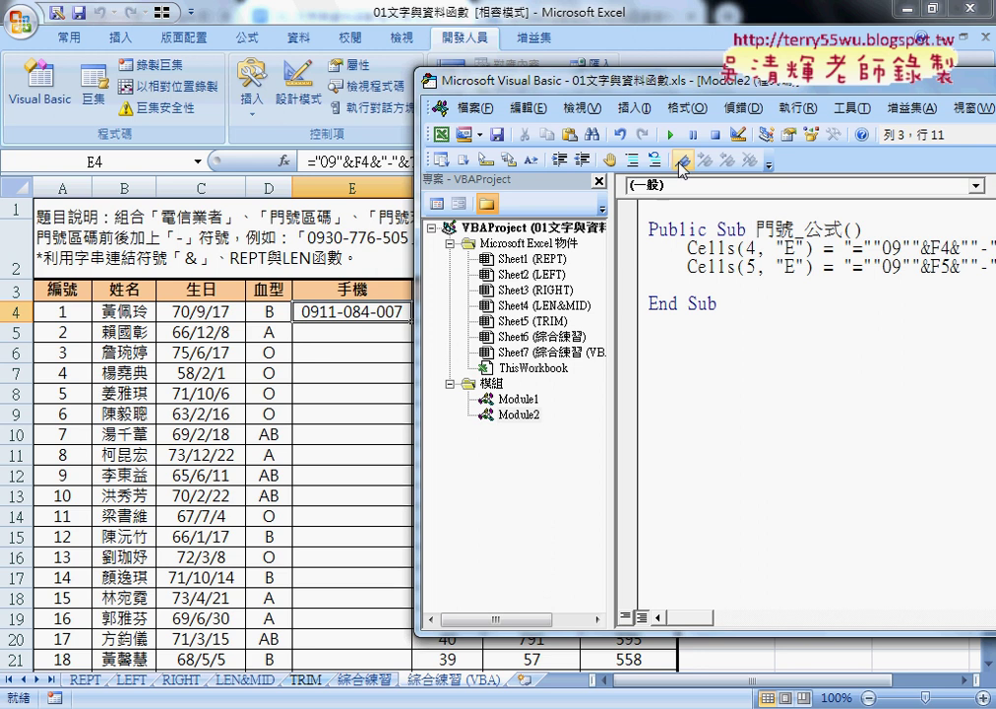
{"action": "left_click", "coordinate": [670, 135]}
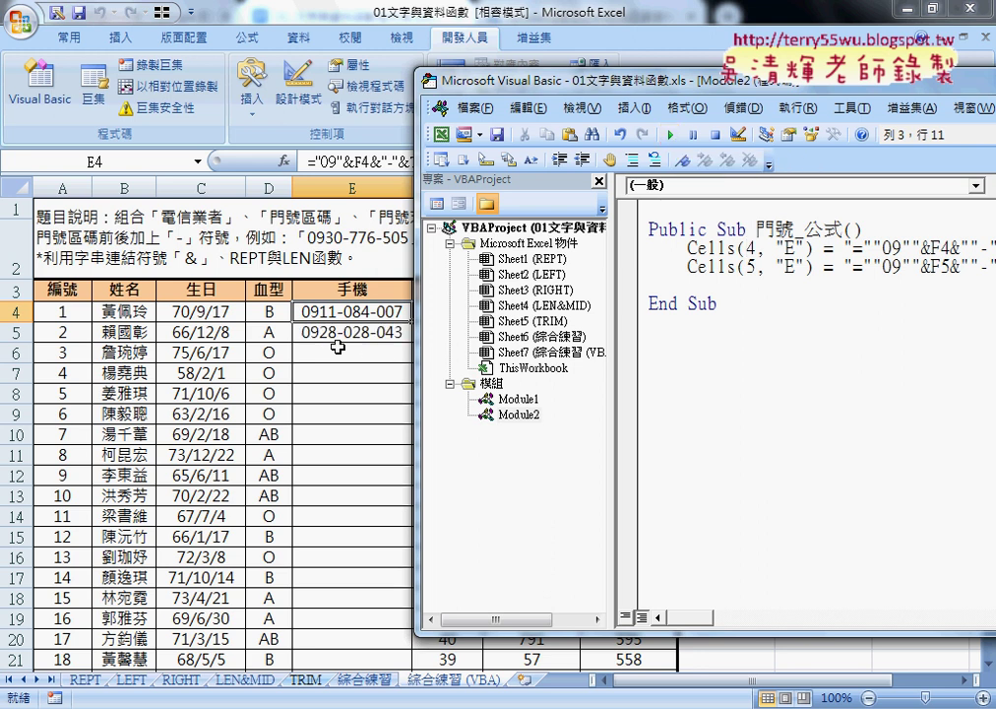
{"action": "left_click", "coordinate": [734, 284]}
{"action": "left_click_drag", "start_coordinate": [579, 82], "coordinate": [262, 153]}
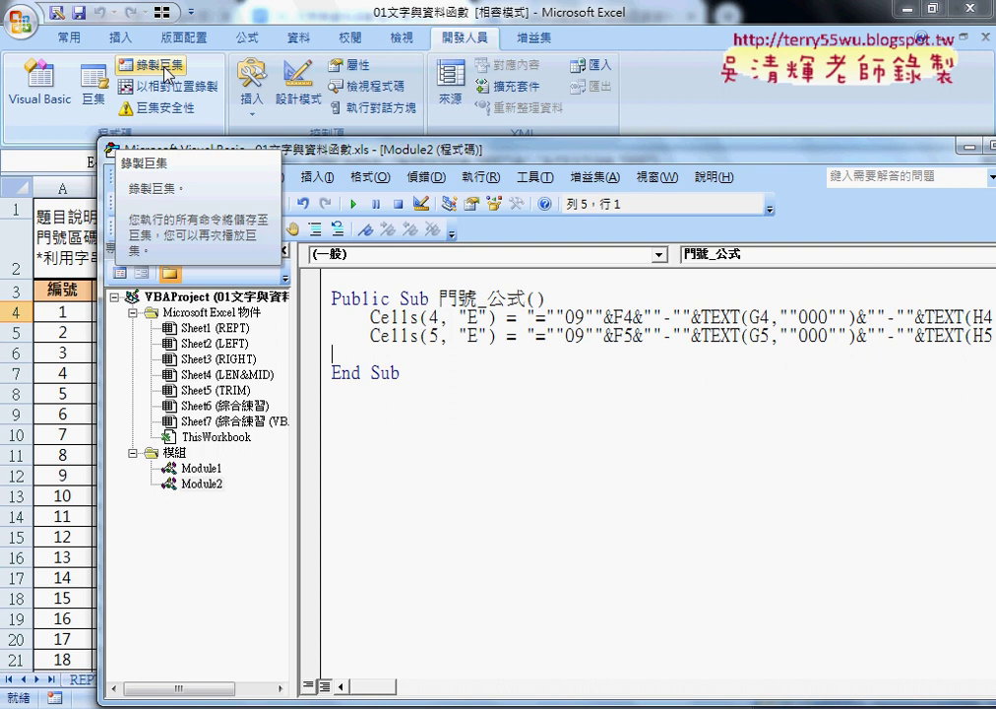
Delete the blank line before End Sub and select Module2 in the project list
{"action": "left_click", "coordinate": [43, 107]}
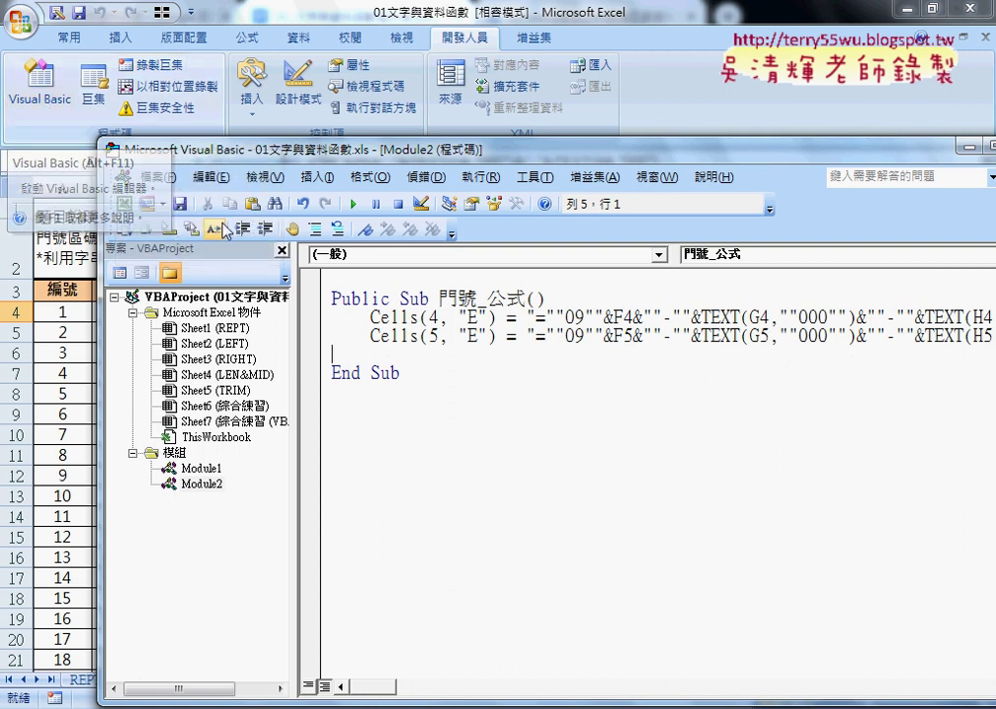
{"action": "key", "text": "Delete"}
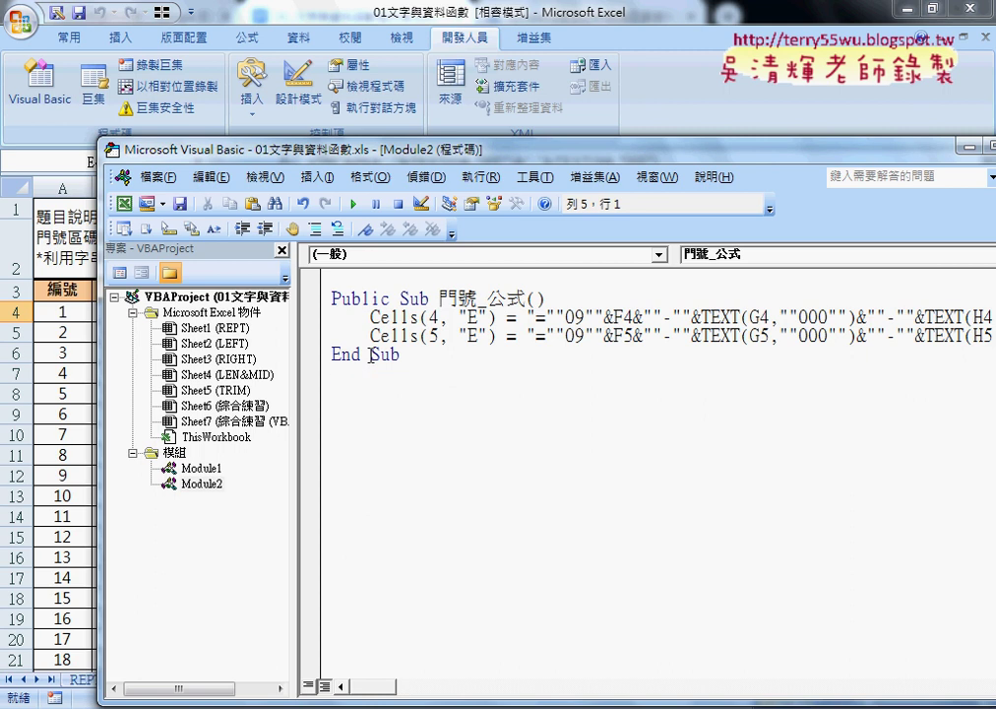
{"action": "left_click", "coordinate": [205, 485]}
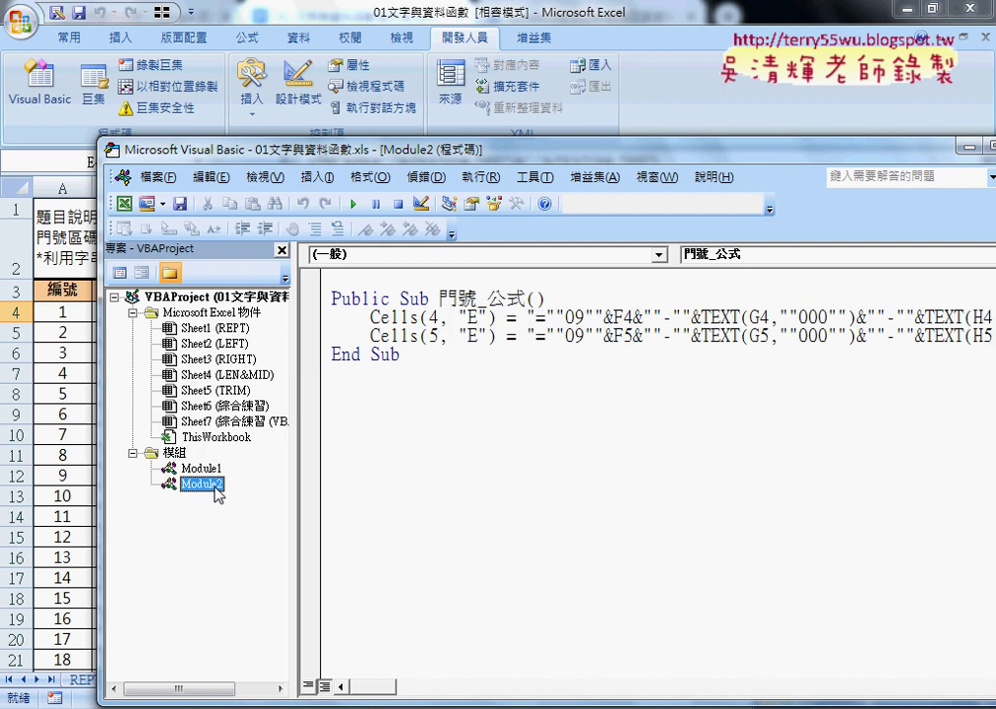
Highlight the 門號_ part of the macro name in the code window
{"action": "left_click_drag", "start_coordinate": [212, 108], "coordinate": [194, 109]}
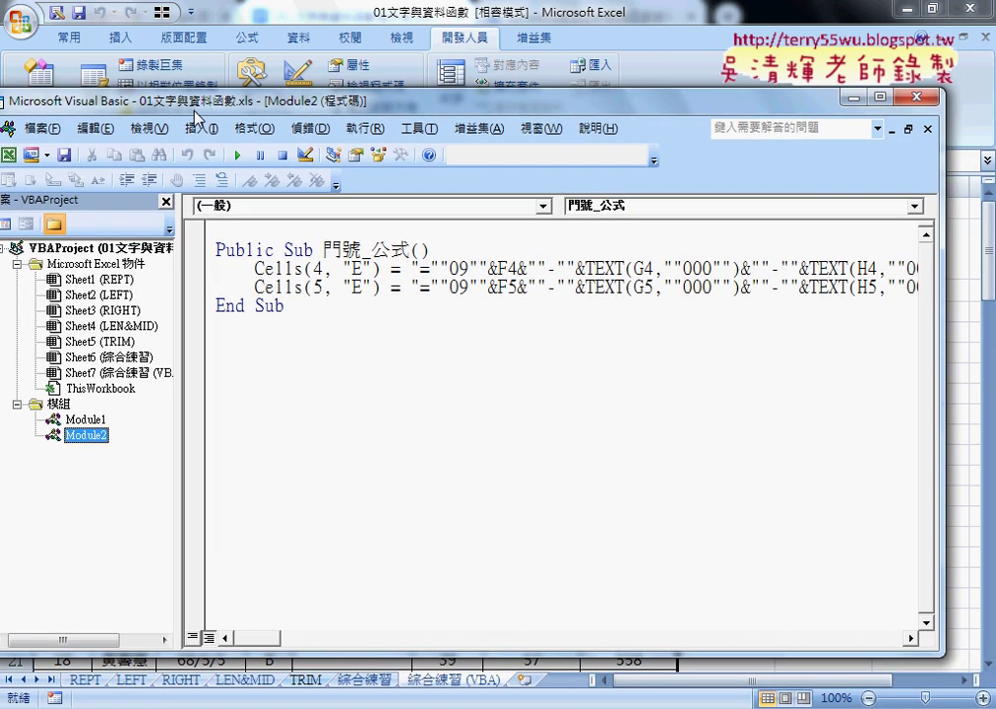
{"action": "left_click", "coordinate": [201, 128]}
{"action": "left_click", "coordinate": [277, 306]}
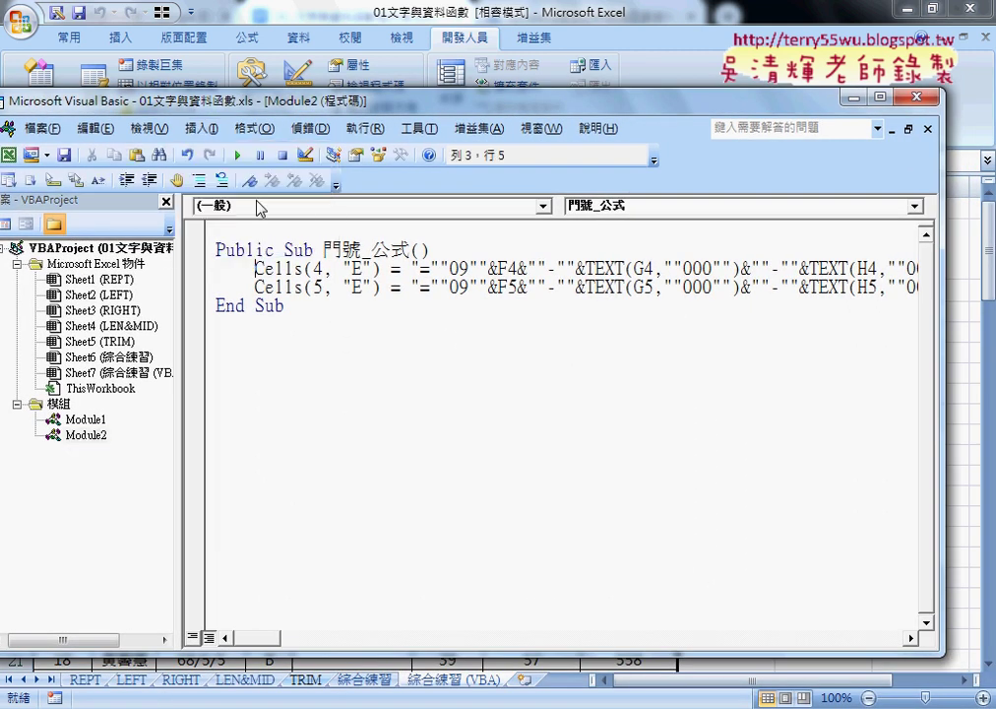
{"action": "mouse_move", "coordinate": [321, 250]}
{"action": "left_mouse_down"}
{"action": "mouse_move", "coordinate": [408, 247]}
{"action": "mouse_move", "coordinate": [256, 269]}
{"action": "left_mouse_up"}
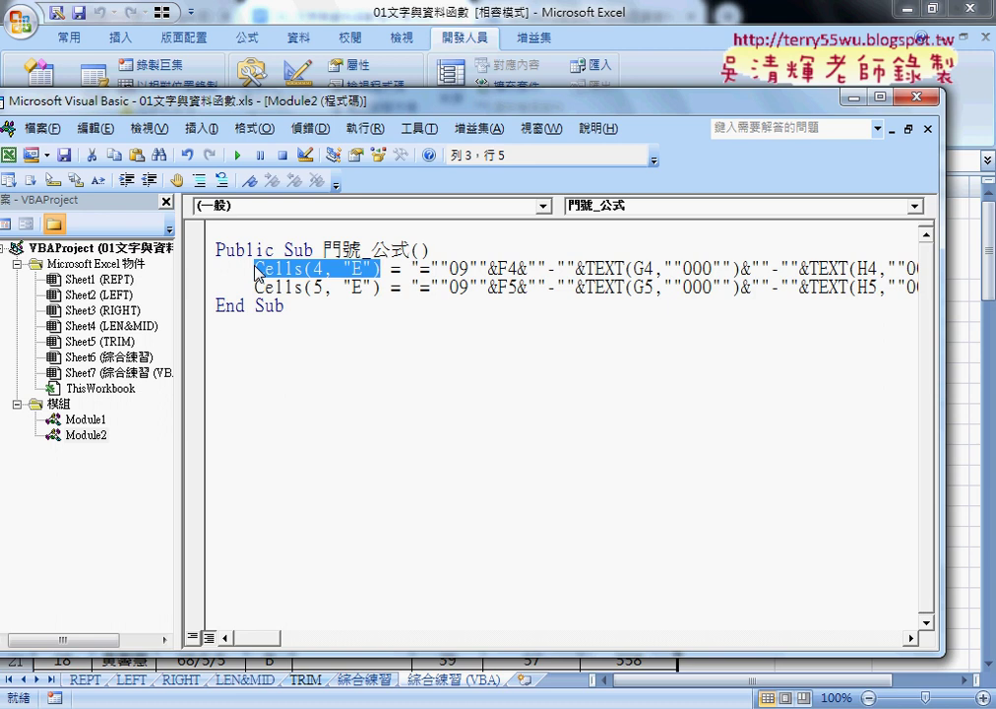